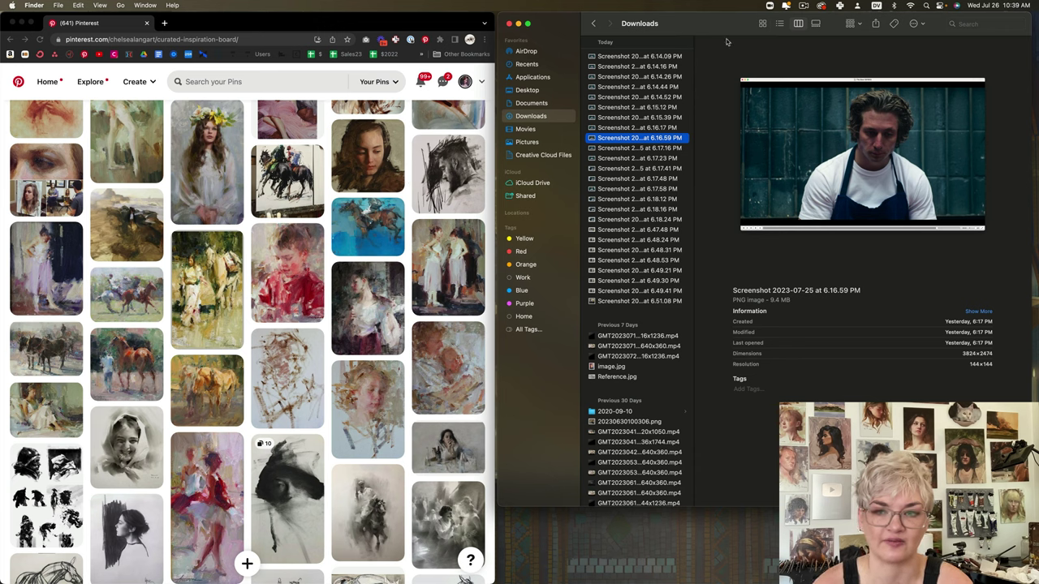
# Preview the Downloads screenshots one after another from 6.17.16 PM to 6.48.24 PM to judge pose and expression
pyautogui.press('Down')
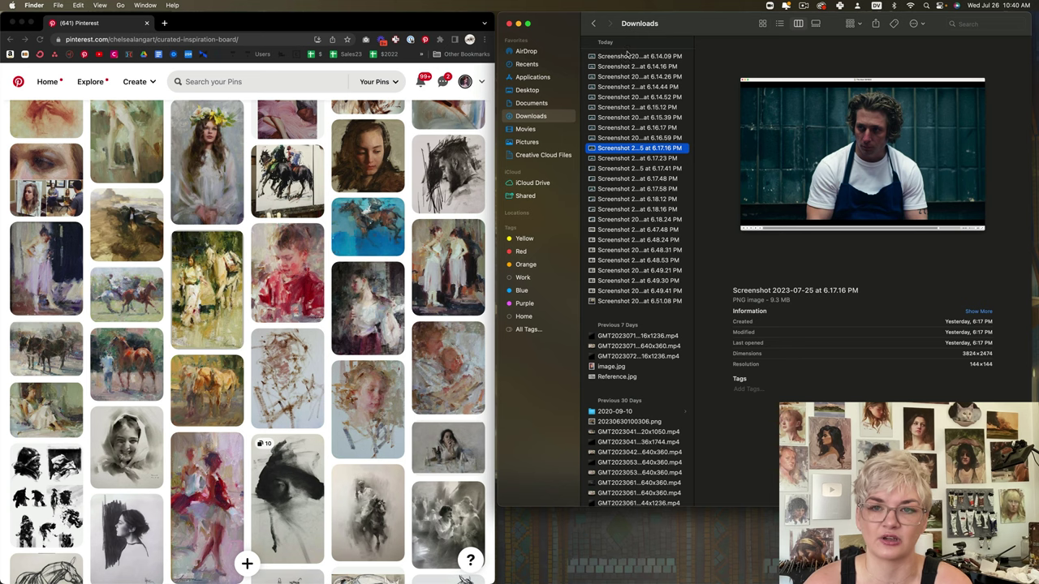
pyautogui.click(624, 159)
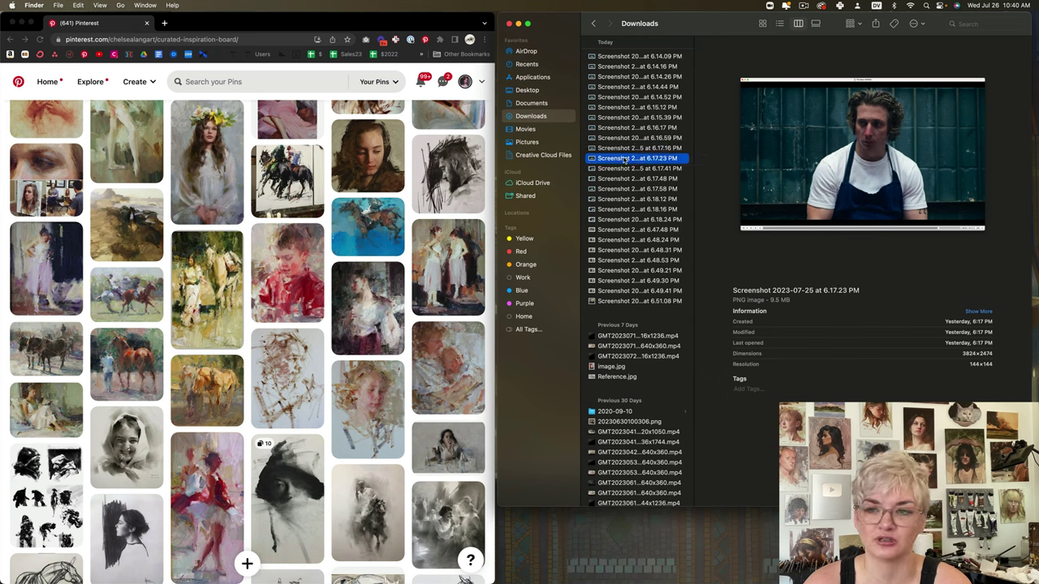
pyautogui.click(622, 168)
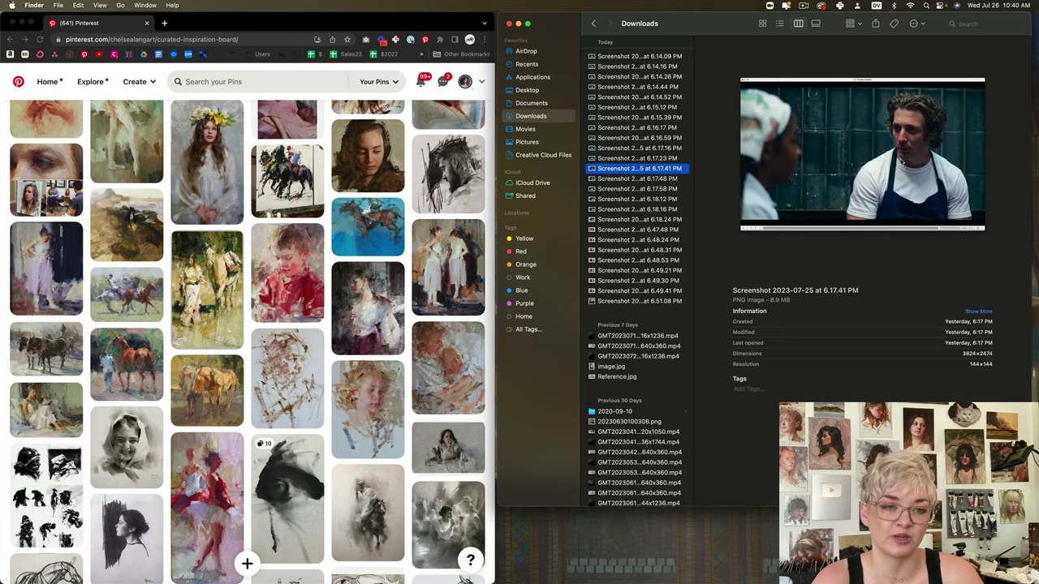
pyautogui.click(626, 180)
pyautogui.click(621, 189)
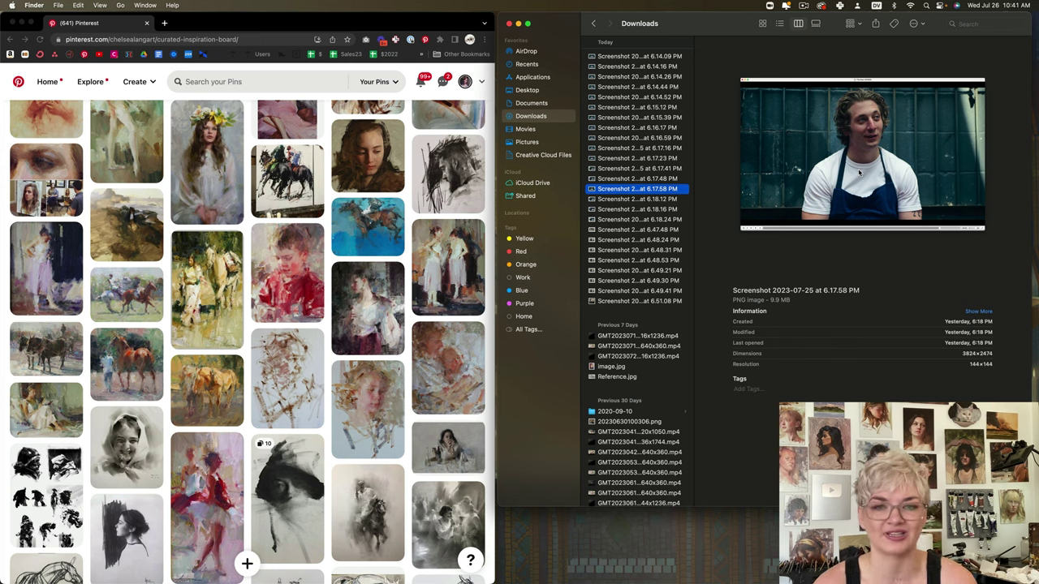
pyautogui.click(634, 199)
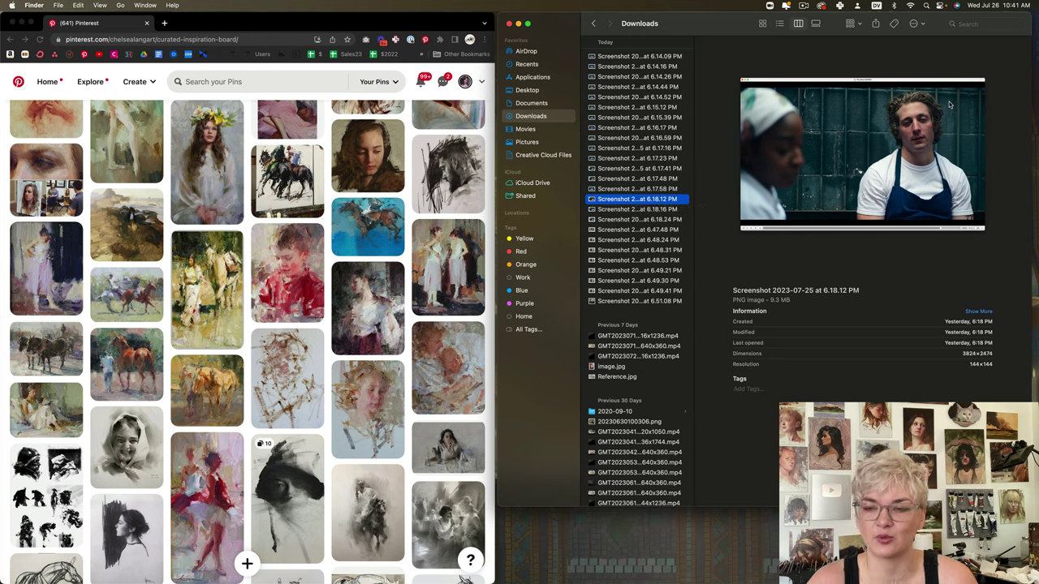
pyautogui.click(645, 208)
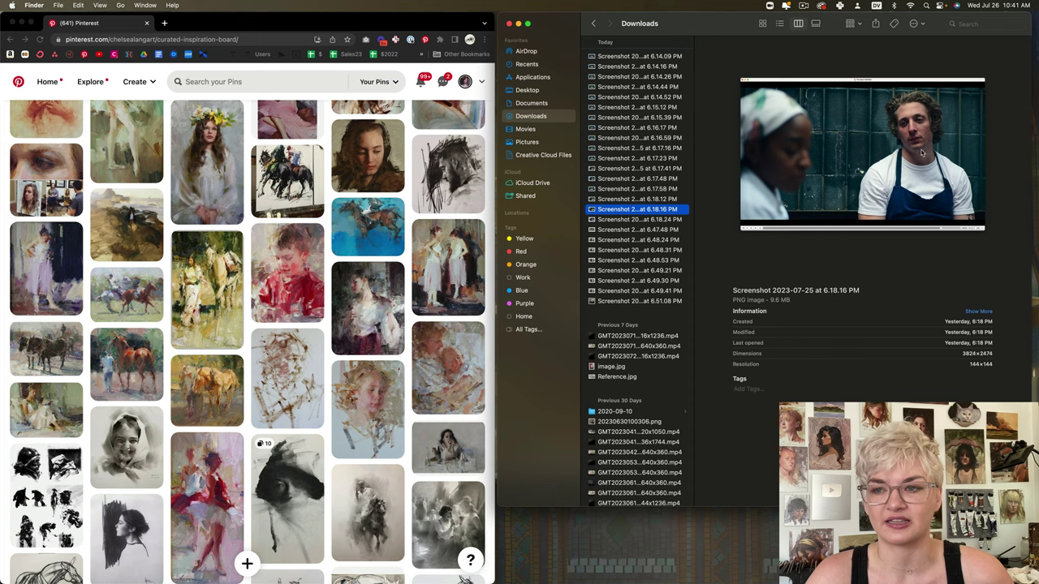
pyautogui.click(627, 230)
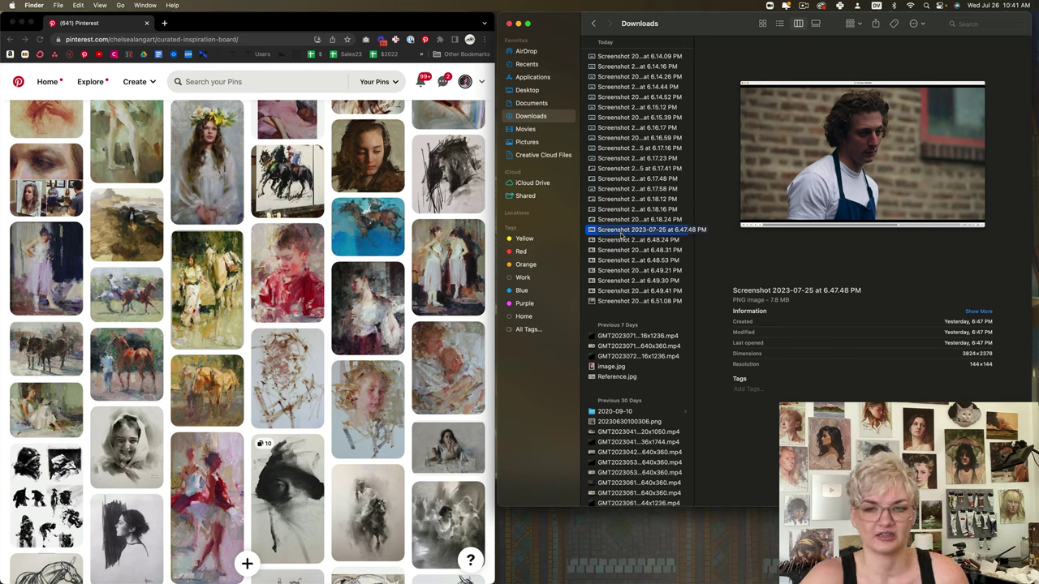
pyautogui.click(623, 240)
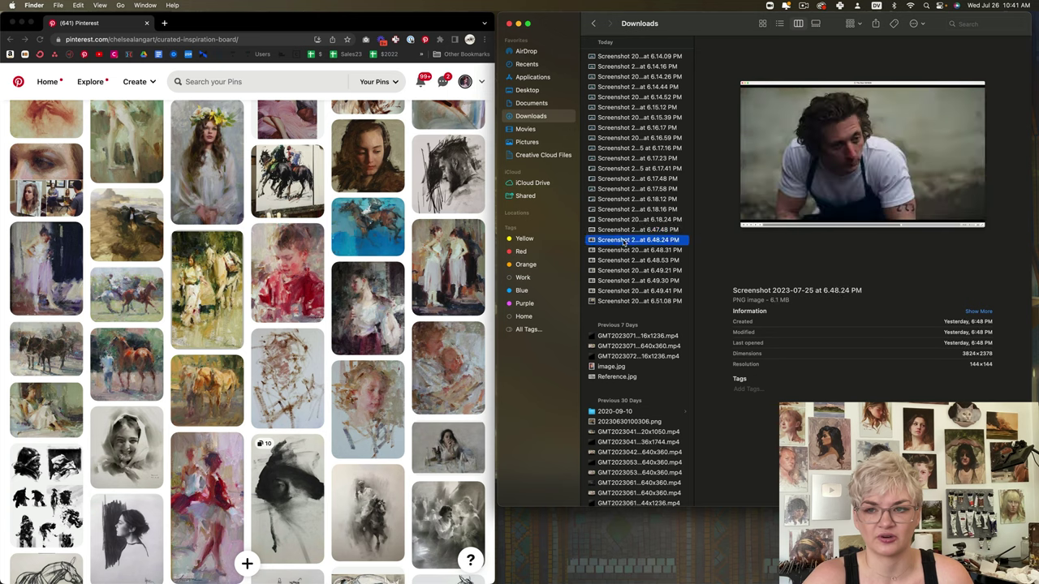
# Check the thumbnail screenshot from 6.51.08 PM and compare the portrait stills between 6.49.41 PM and 6.48.53 PM
pyautogui.click(622, 301)
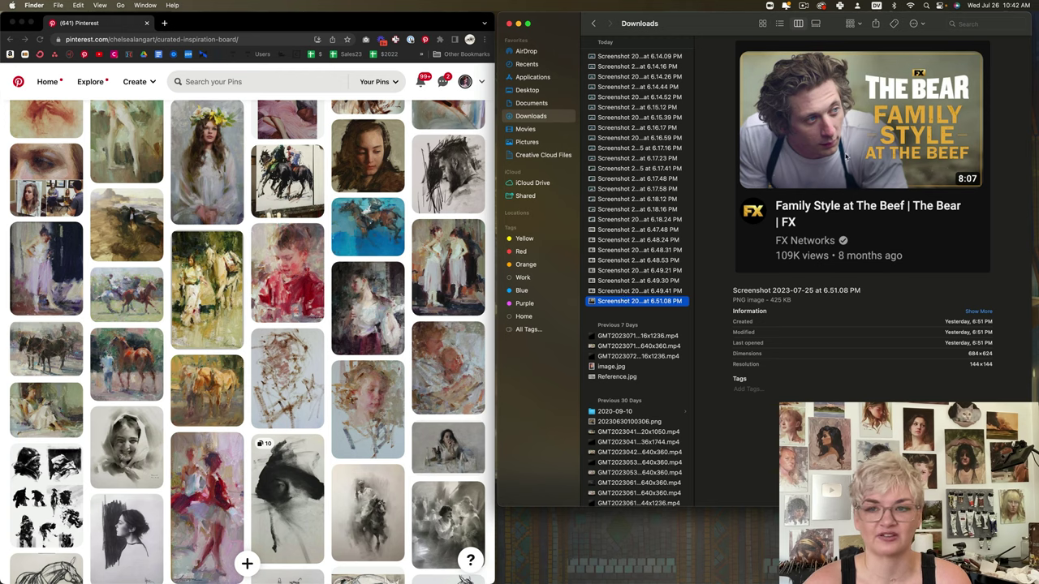
pyautogui.click(625, 291)
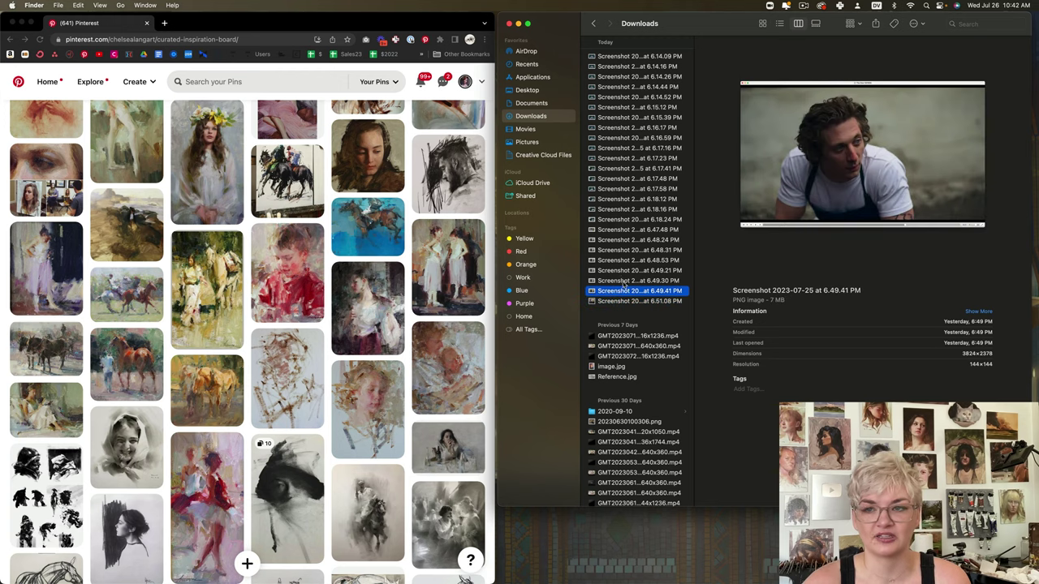
pyautogui.click(624, 281)
pyautogui.click(621, 260)
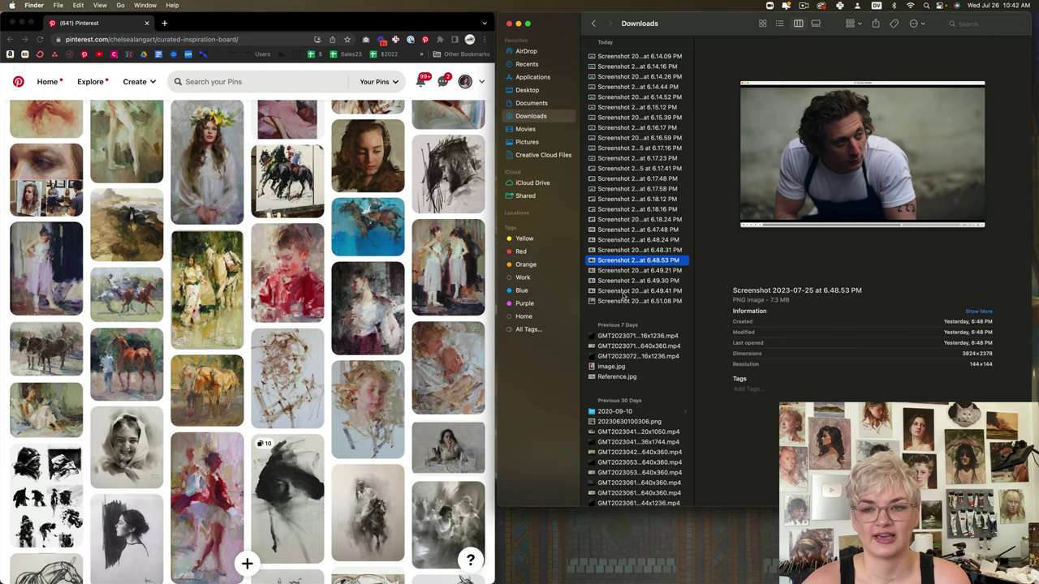
pyautogui.click(619, 274)
pyautogui.click(620, 261)
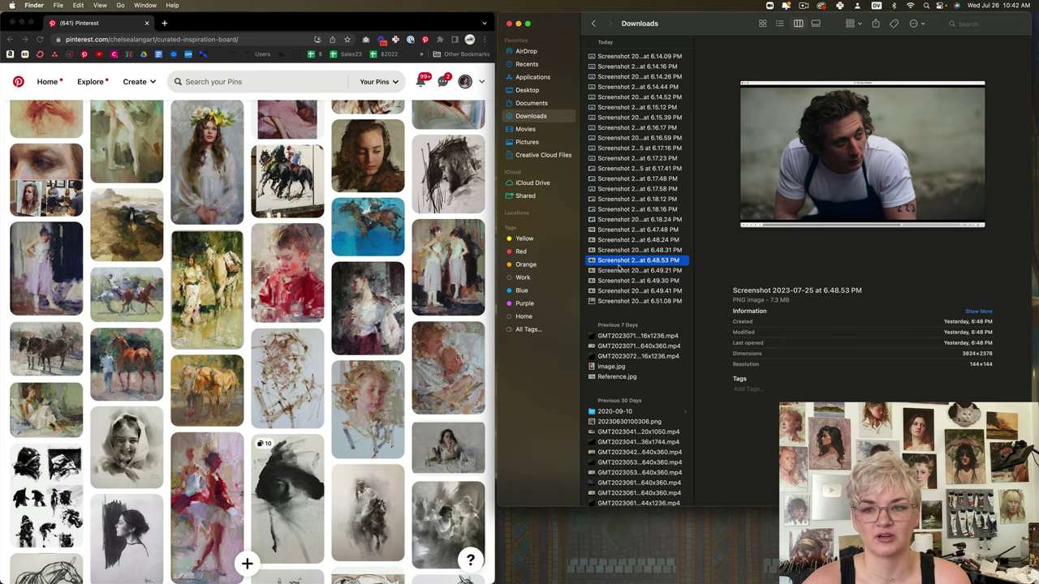
pyautogui.click(621, 280)
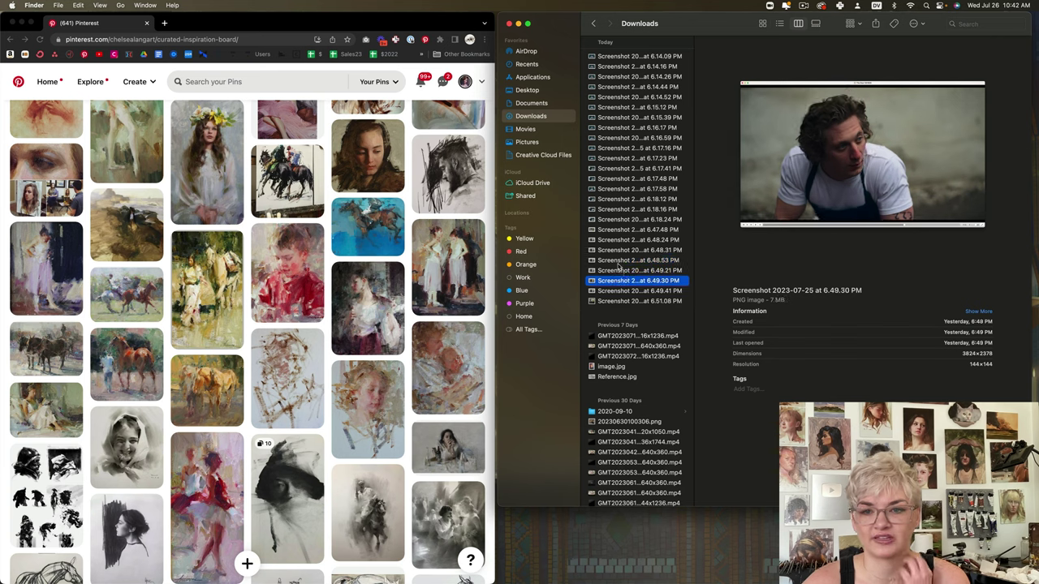
pyautogui.click(620, 261)
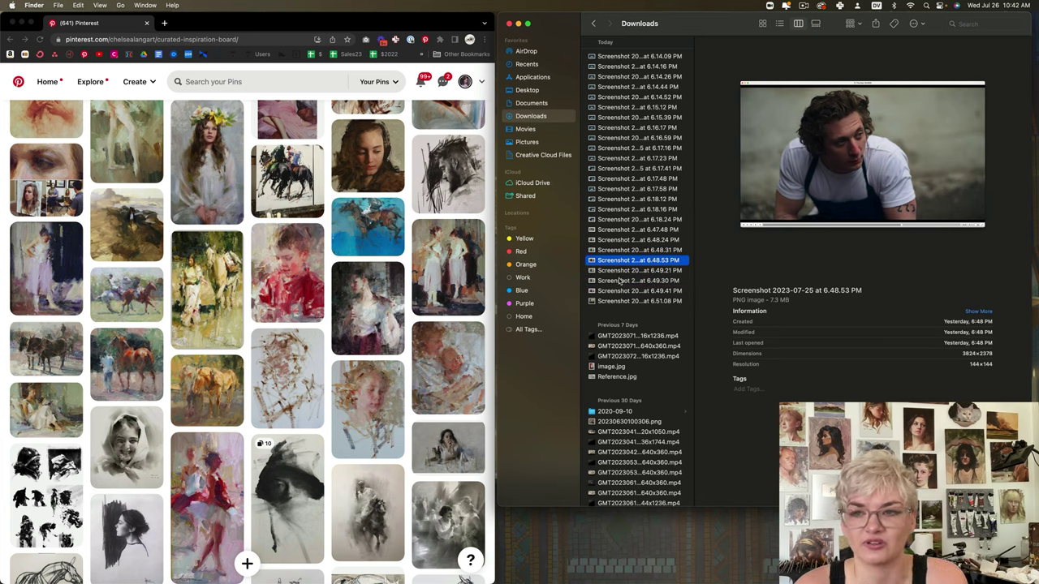
pyautogui.click(621, 280)
pyautogui.click(614, 260)
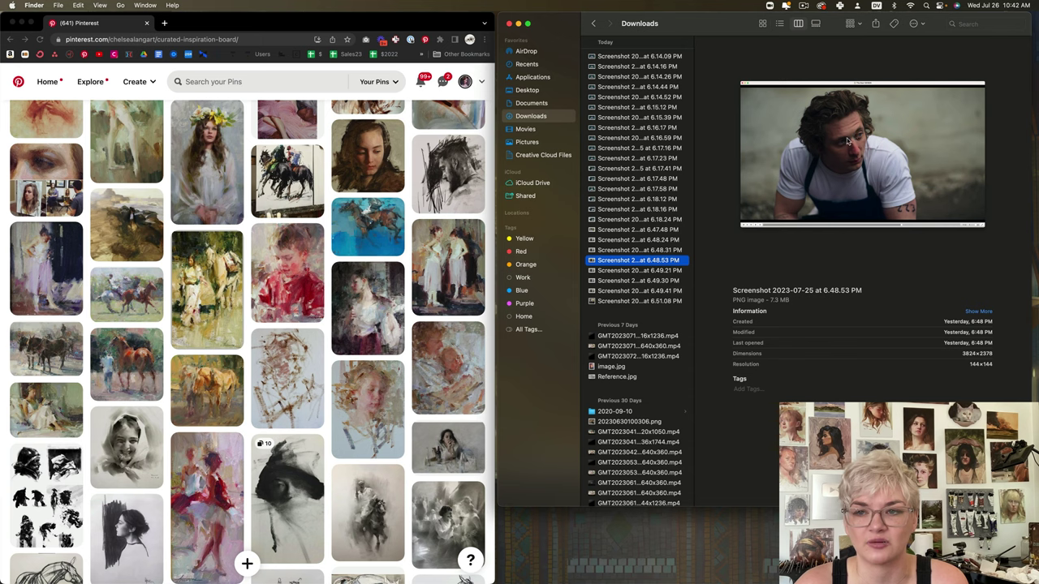
# Compare the 6.48.31 PM and 6.48.53 PM screenshots against each other and glance over the Pinterest inspiration board
pyautogui.click(621, 251)
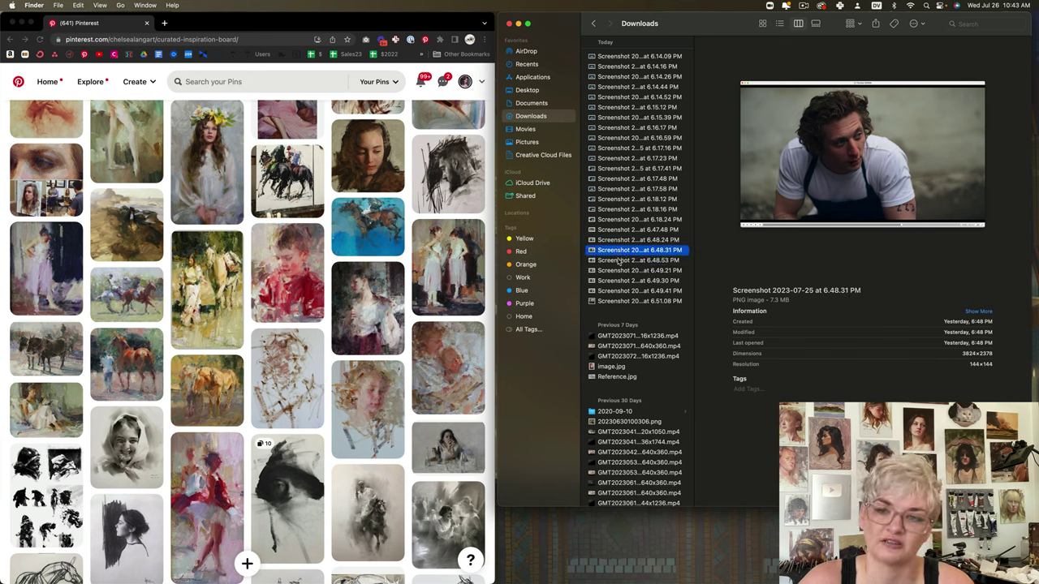
pyautogui.click(619, 260)
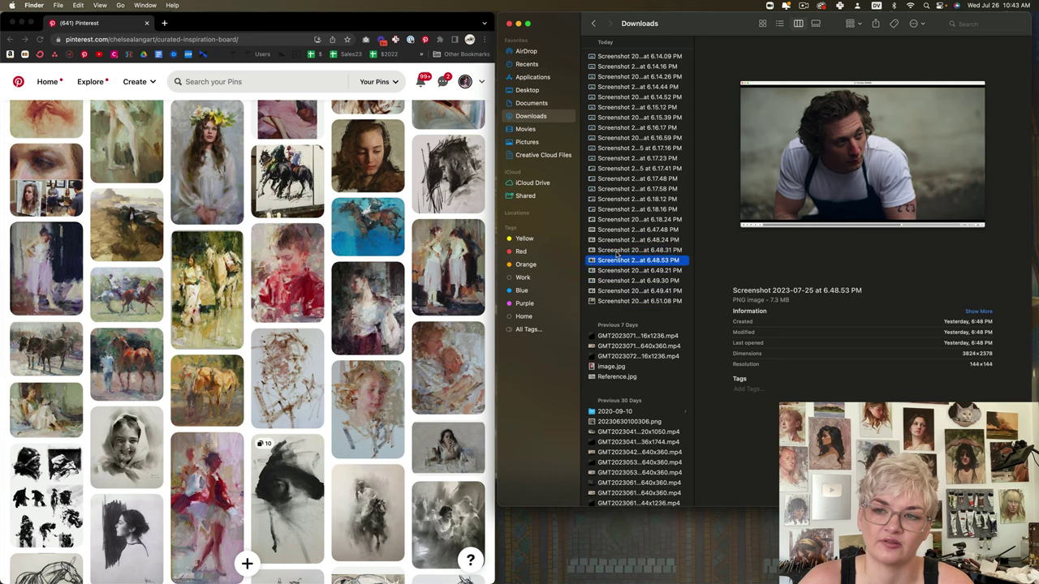
pyautogui.click(617, 251)
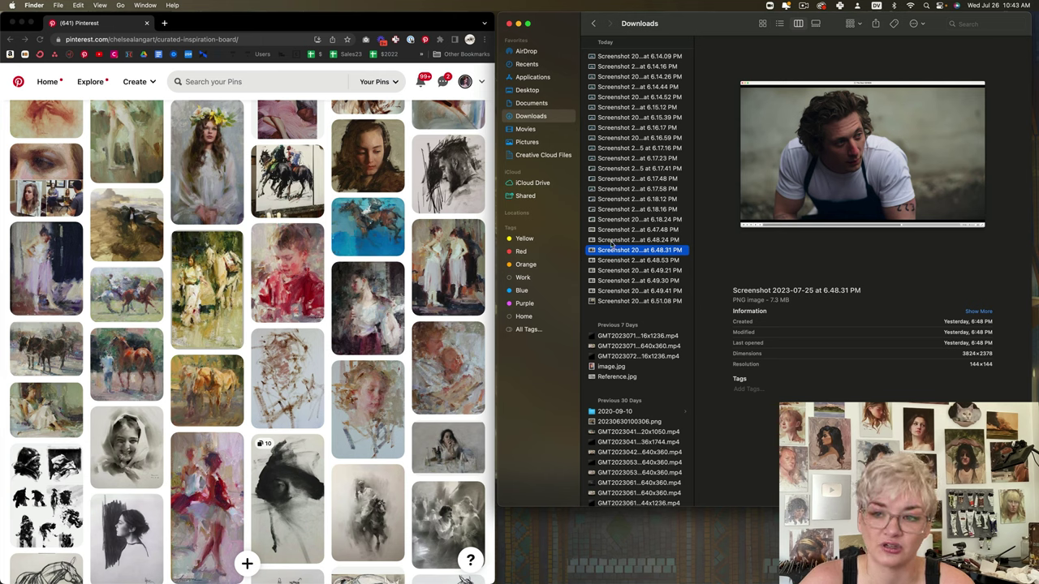
pyautogui.click(615, 258)
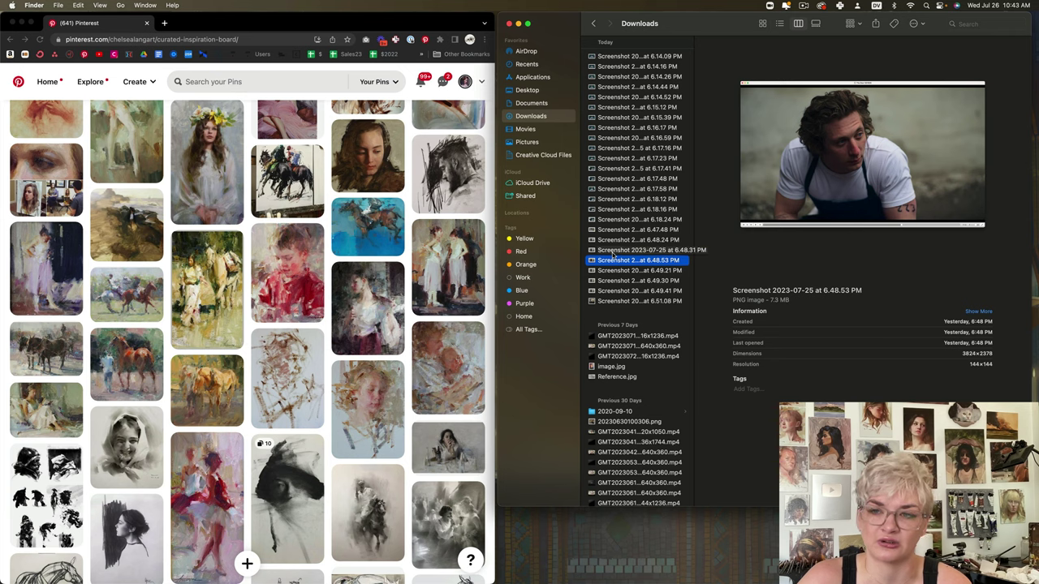
pyautogui.click(614, 251)
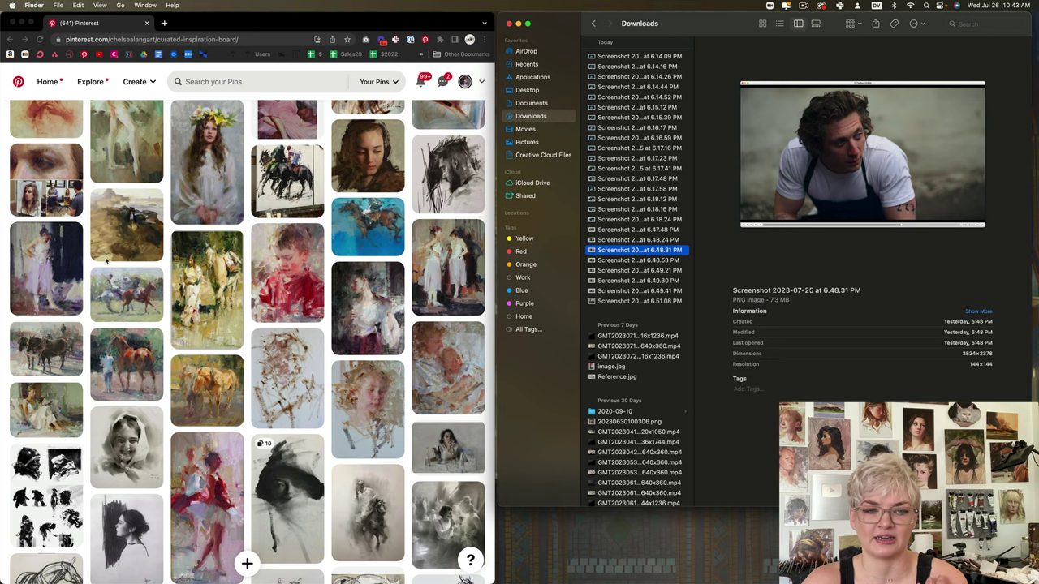
pyautogui.scroll(2, 460, 263)
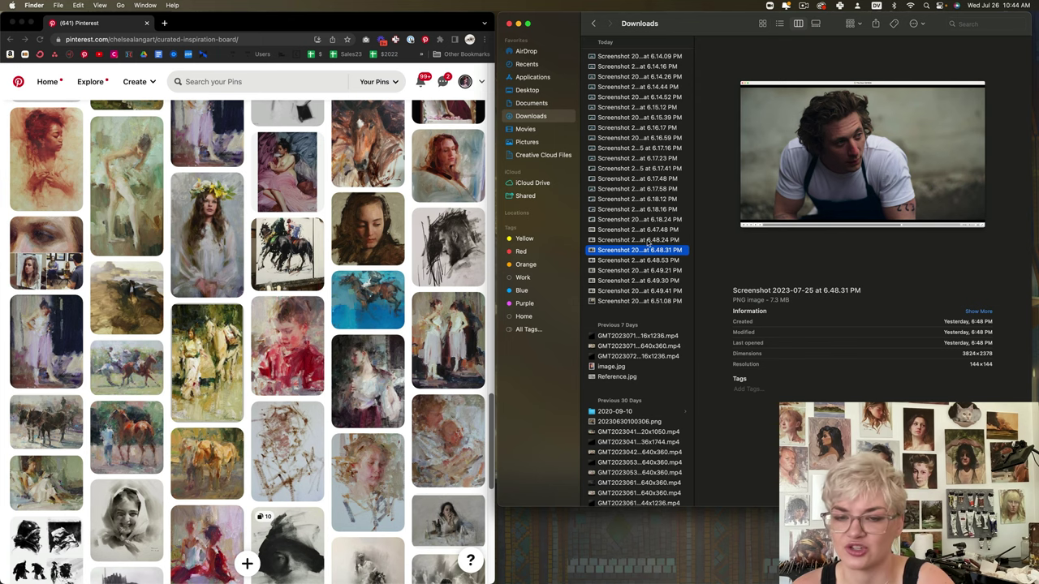
pyautogui.click(640, 260)
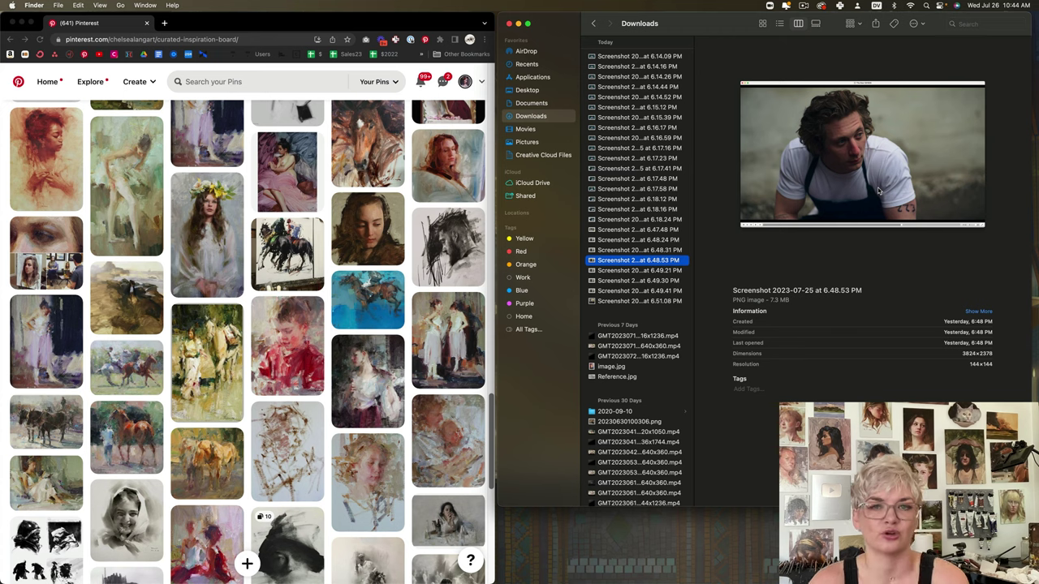
pyautogui.click(616, 252)
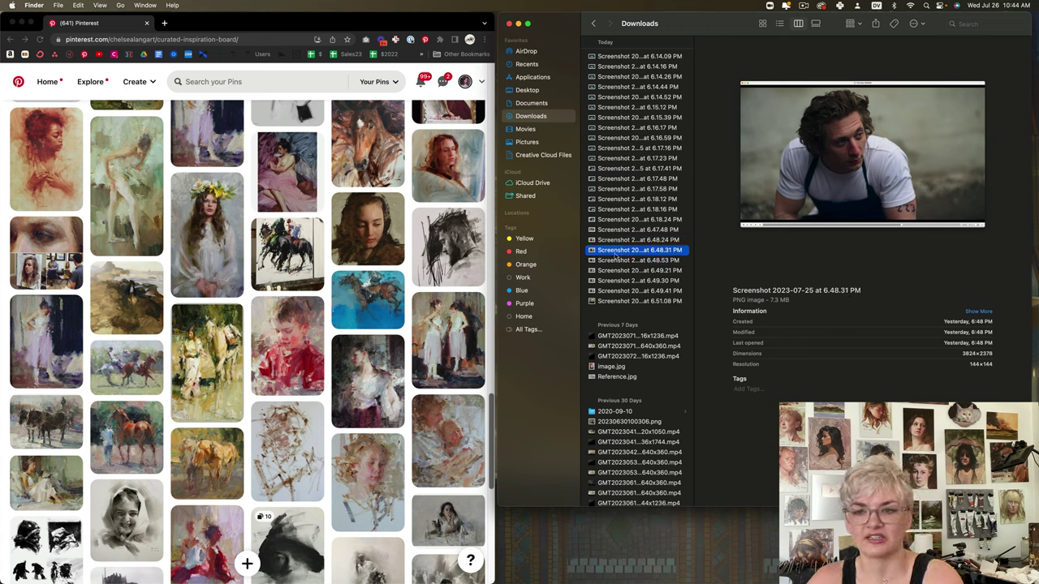
pyautogui.click(614, 259)
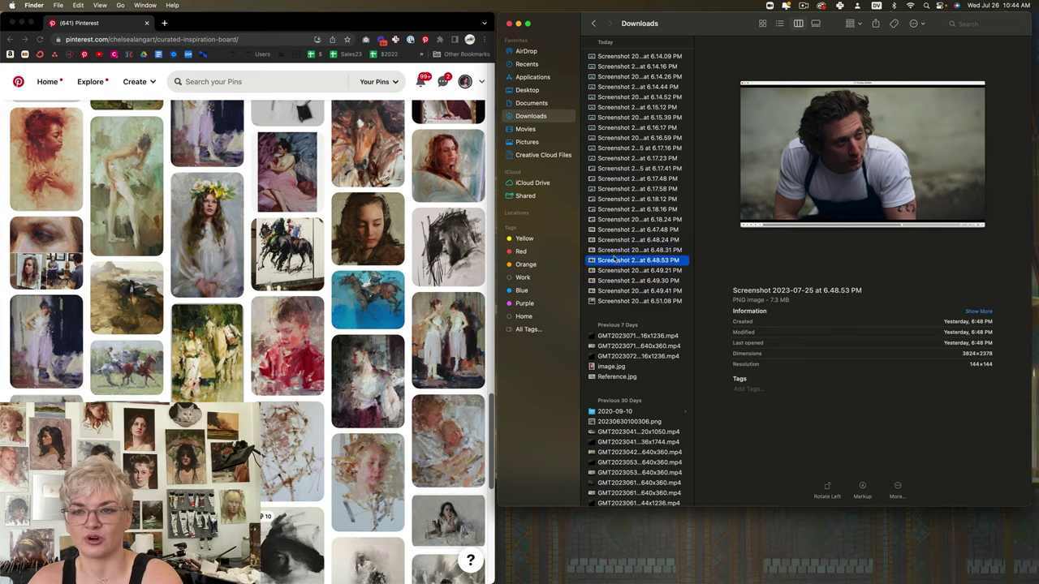
# Open the 6.48.31 PM and 6.48.53 PM screenshots in Photoshop, compare their windows, and bring the 6.48.31 PM image to the front
pyautogui.click(609, 253)
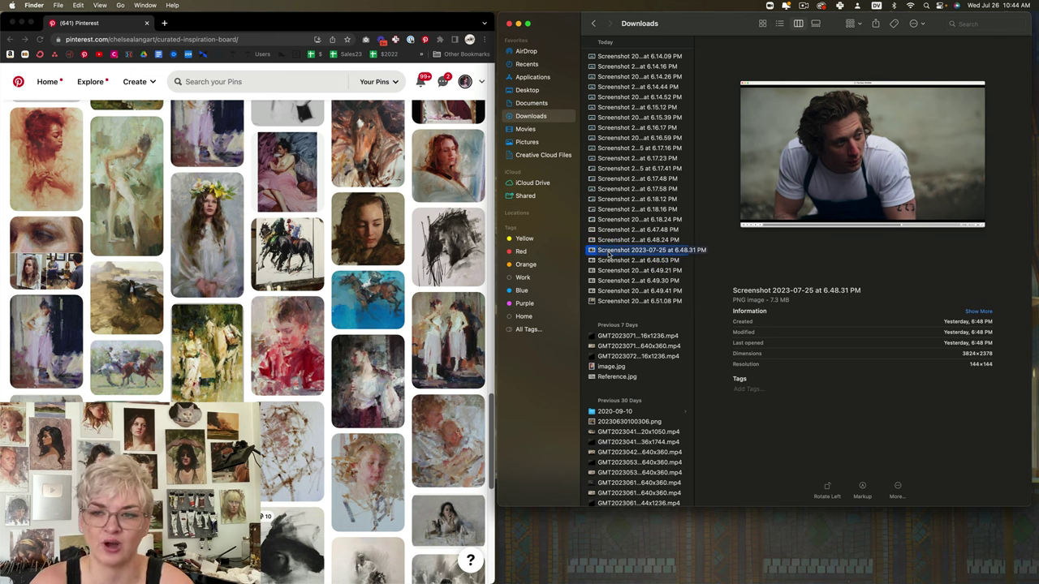
pyautogui.keyDown('shift'); pyautogui.click(654, 261); pyautogui.keyUp('shift')
pyautogui.rightClick(655, 263)
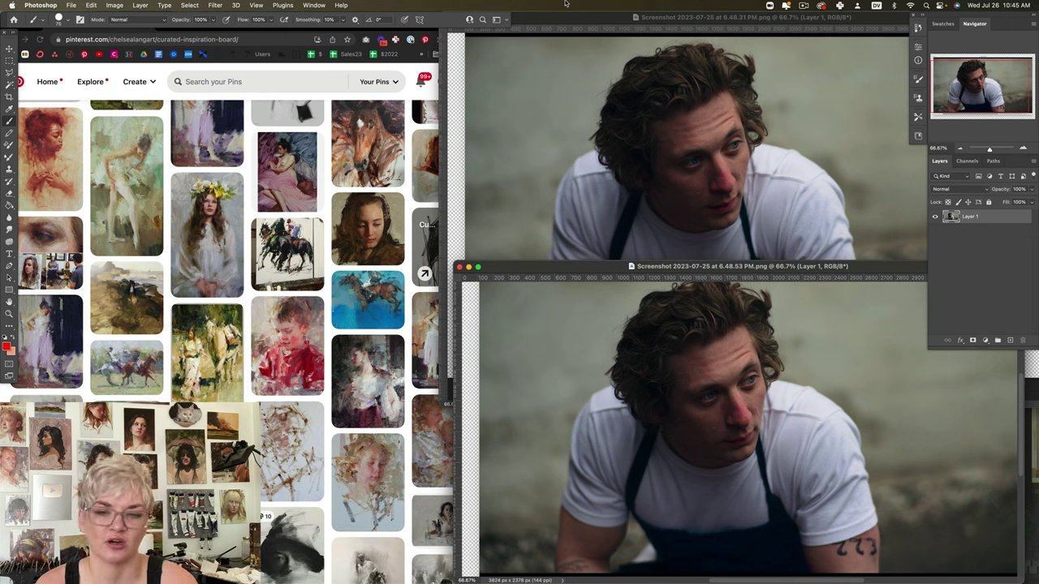
pyautogui.click(574, 125)
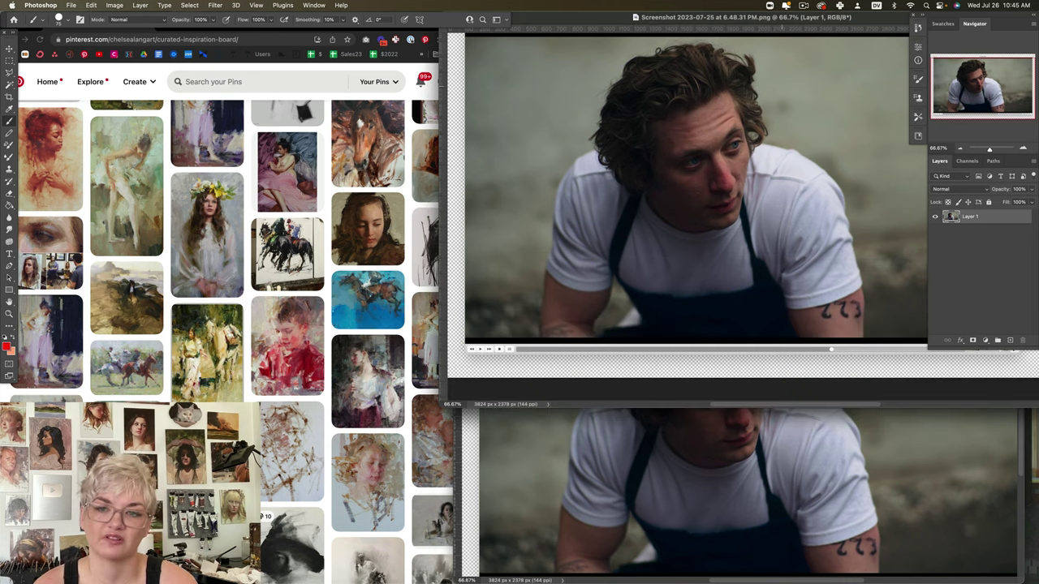
pyautogui.click(649, 453)
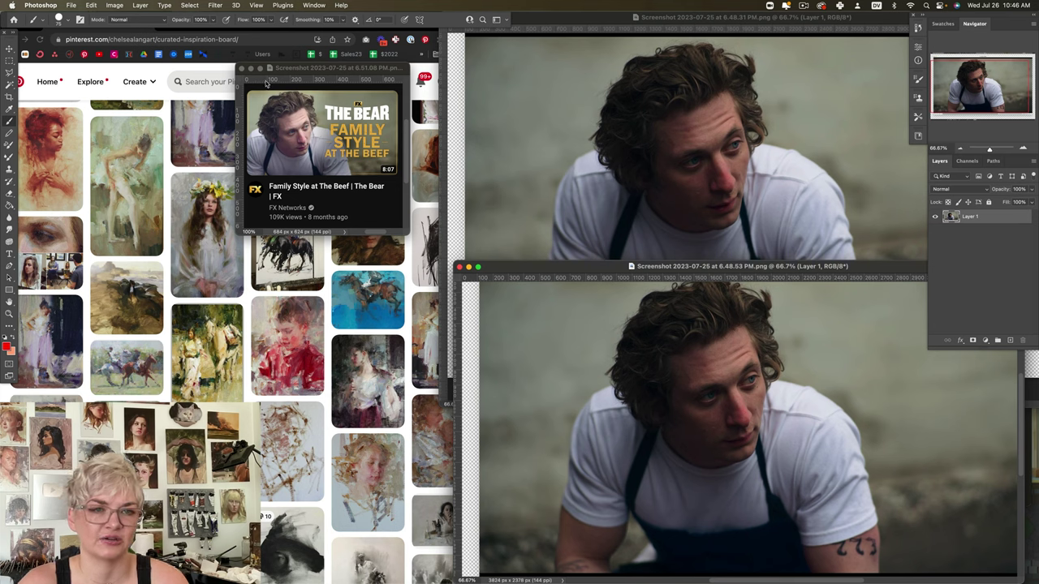
pyautogui.click(590, 22)
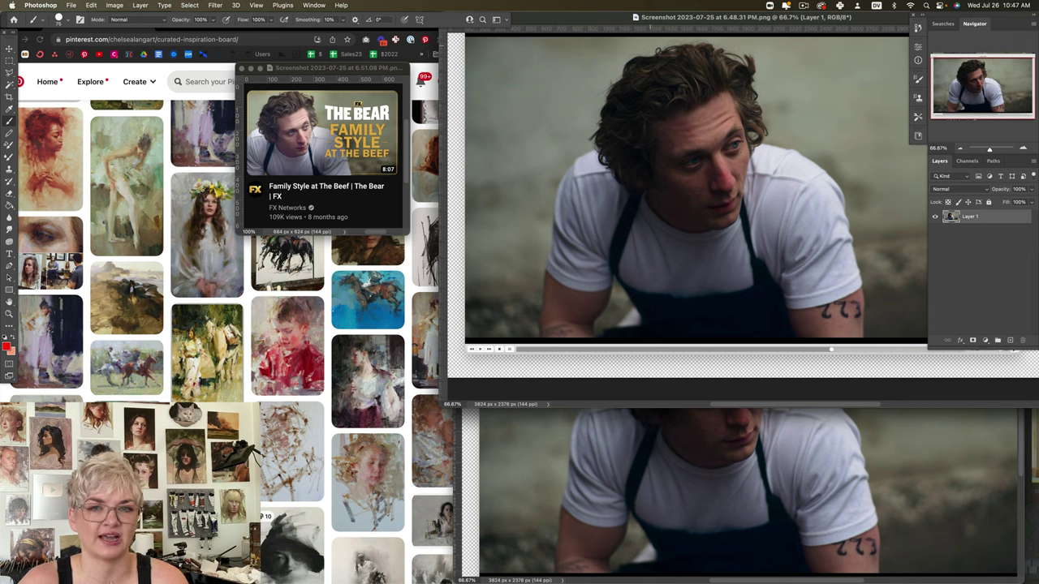
pyautogui.click(114, 5)
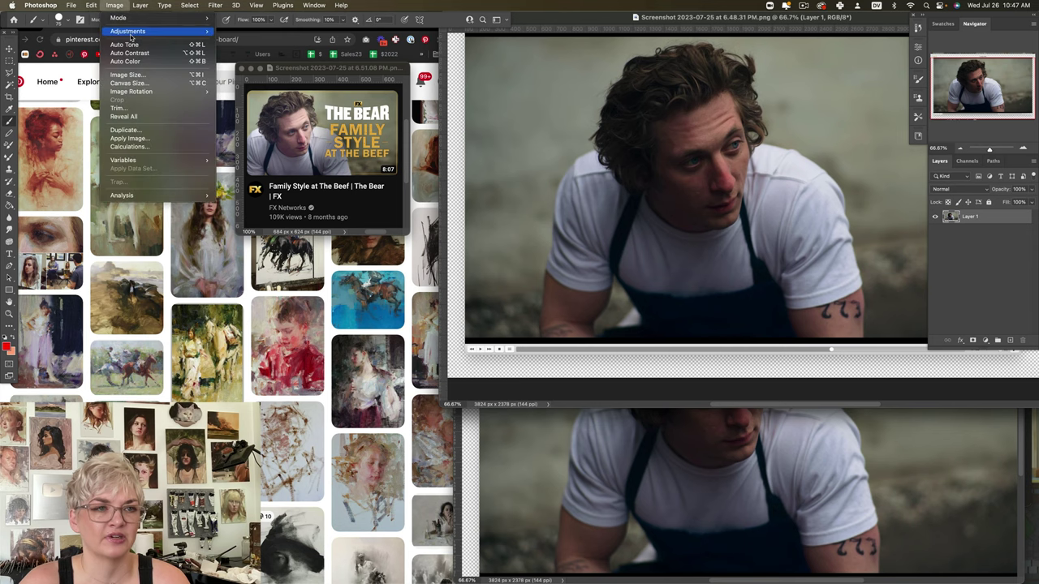
pyautogui.moveTo(187, 32)
pyautogui.click(236, 39)
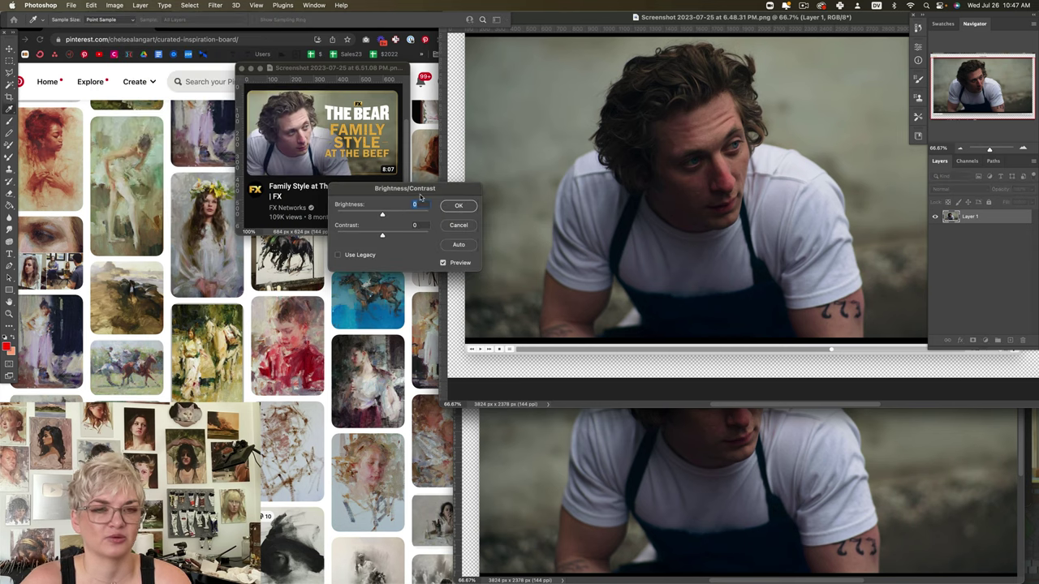
pyautogui.moveTo(382, 215); pyautogui.dragTo(409, 214)
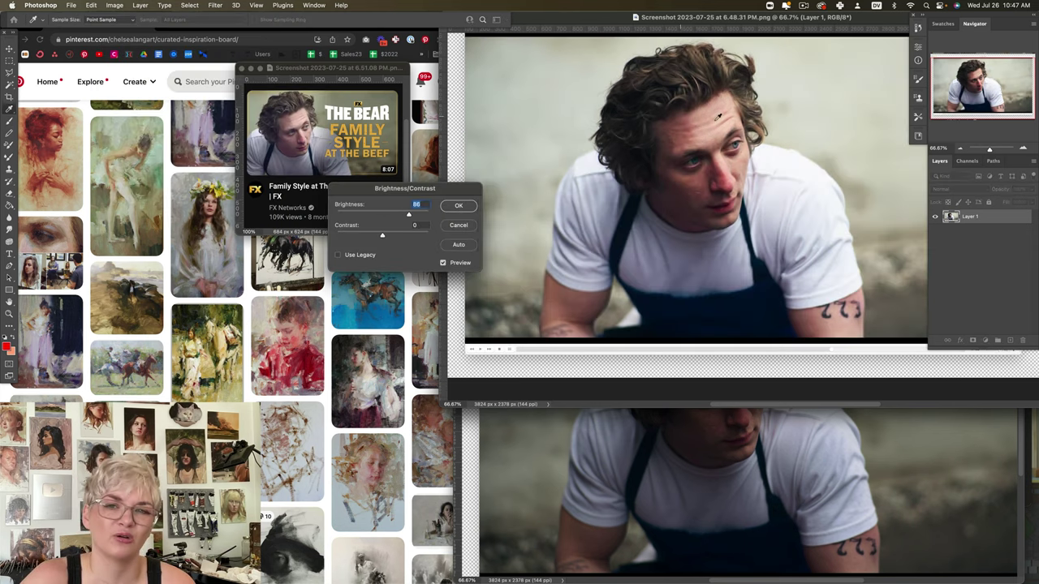
pyautogui.click(458, 224)
# Open the 6.48.31 PM image in the Camera Raw Filter and raise its exposure to +1.35
pyautogui.click(216, 5)
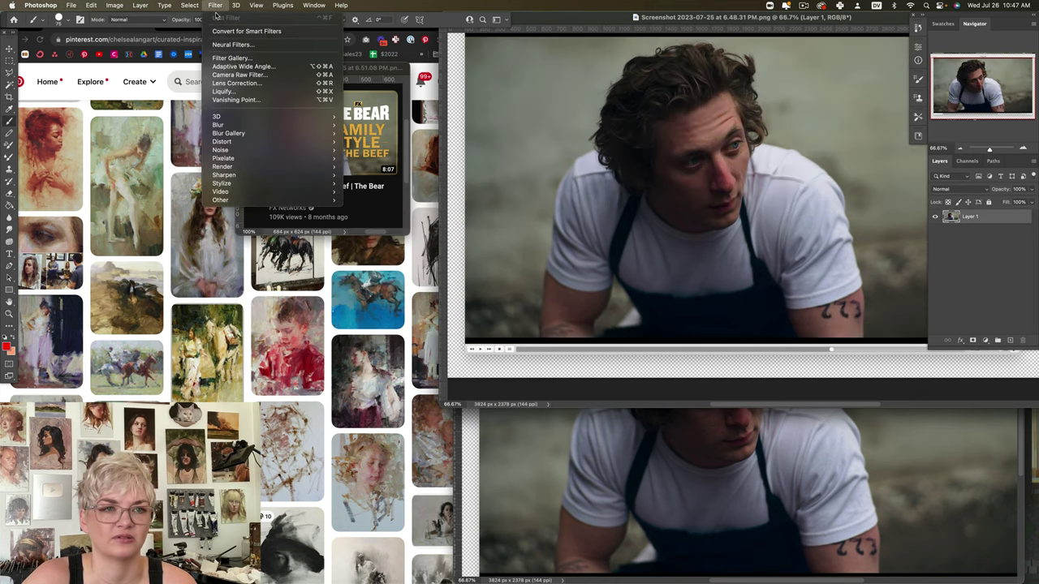
pyautogui.click(240, 75)
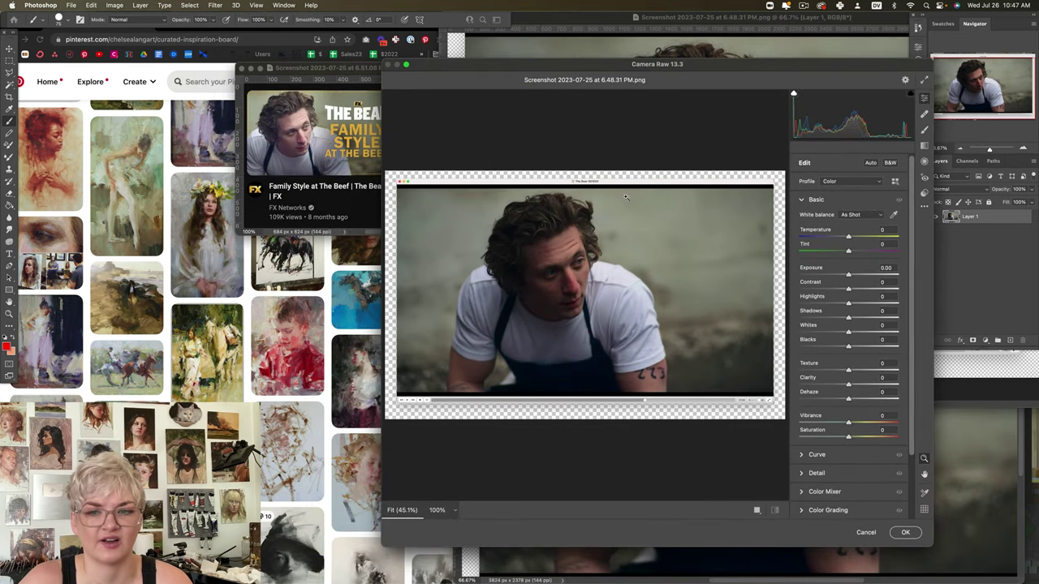
pyautogui.moveTo(849, 277); pyautogui.dragTo(862, 277)
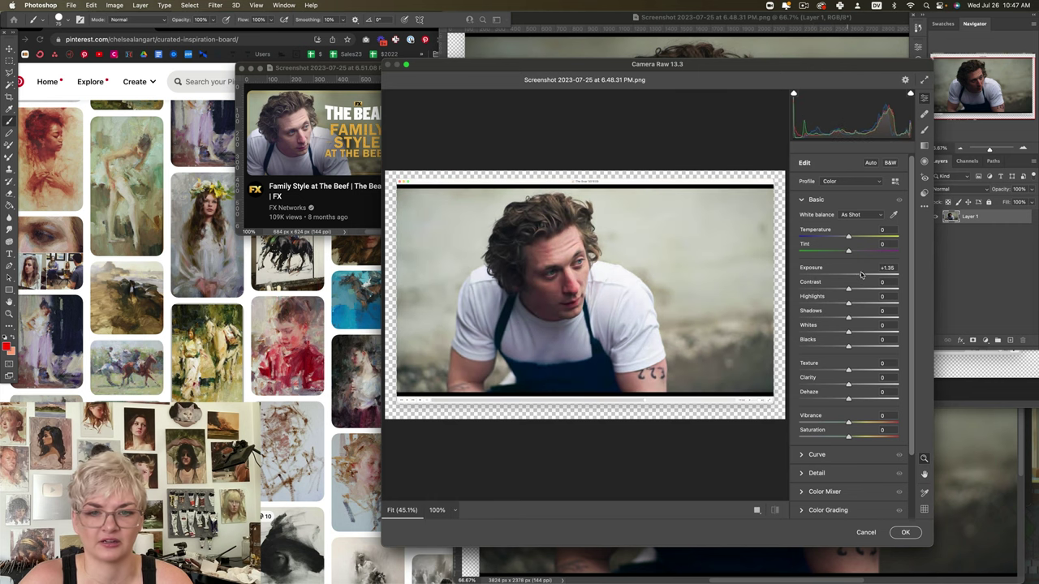
# Set the exposure to +1.40, the whites to -34 and the saturation to -9 for the 6.48.31 PM image
pyautogui.moveTo(848, 334); pyautogui.dragTo(836, 334)
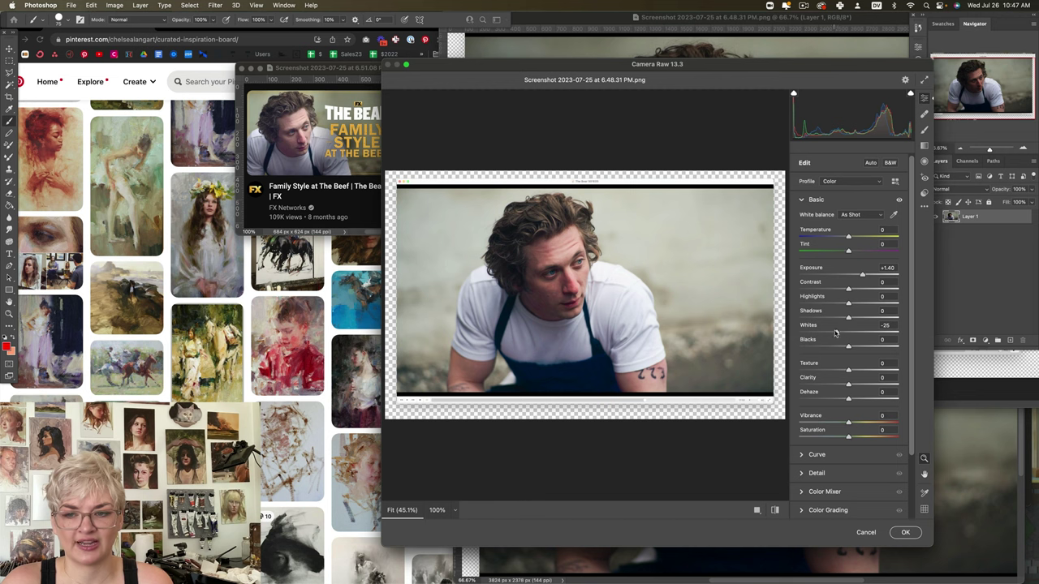
pyautogui.moveTo(837, 332)
pyautogui.mouseDown()
pyautogui.moveTo(865, 335)
pyautogui.moveTo(831, 335)
pyautogui.mouseUp()
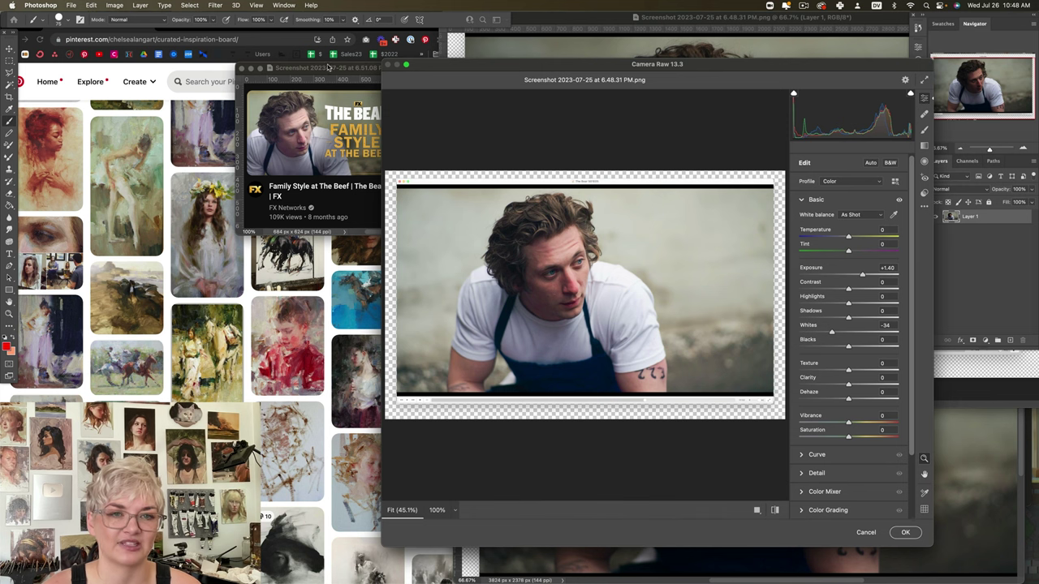
pyautogui.moveTo(585, 71); pyautogui.dragTo(627, 64)
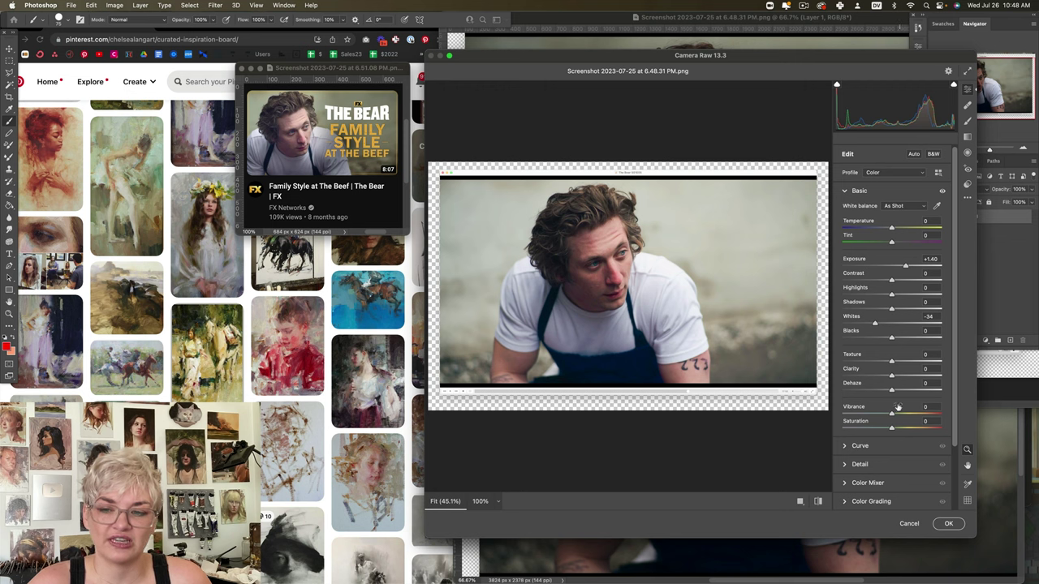
pyautogui.moveTo(892, 428); pyautogui.dragTo(883, 431)
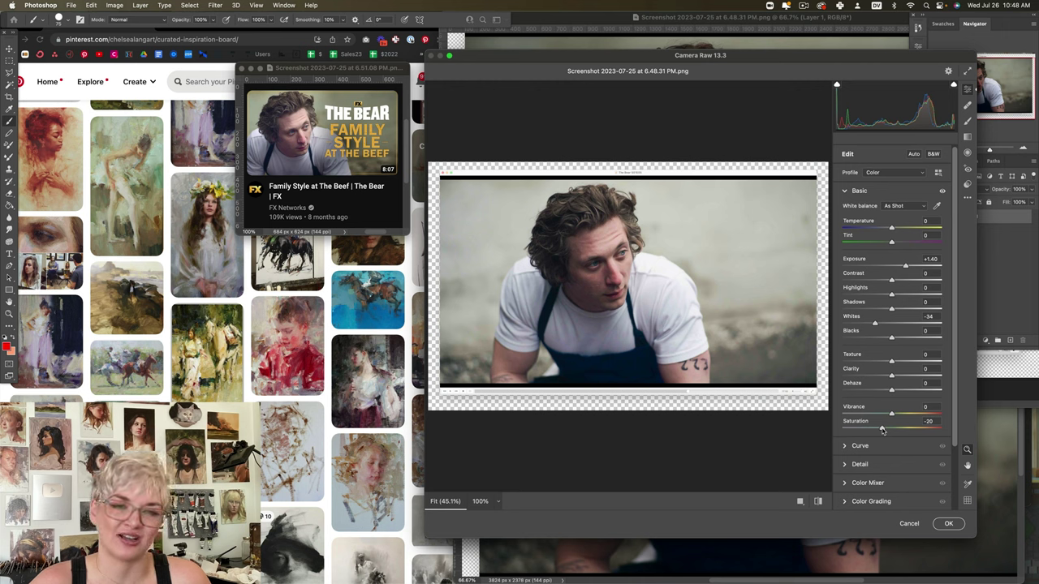
pyautogui.moveTo(883, 430); pyautogui.dragTo(886, 432)
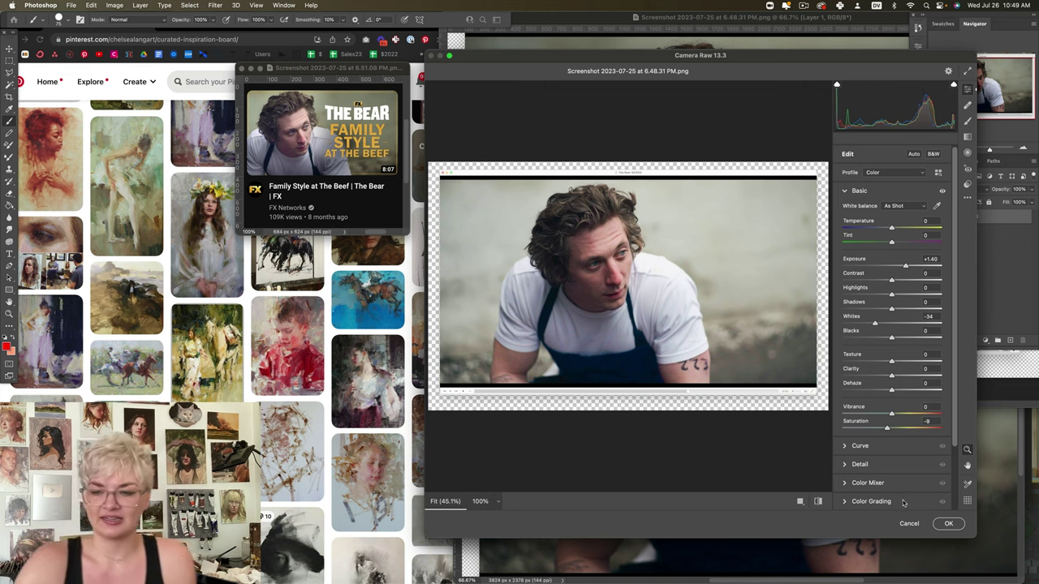
# Compare the original and adjusted versions of the 6.48.31 PM image in the Camera Raw preview
pyautogui.click(818, 502)
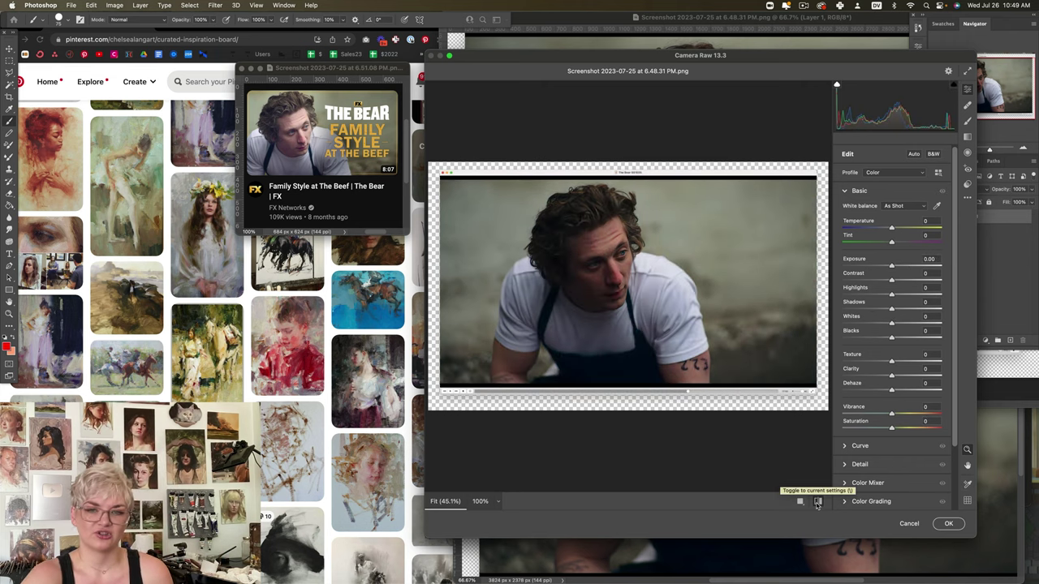
pyautogui.click(818, 502)
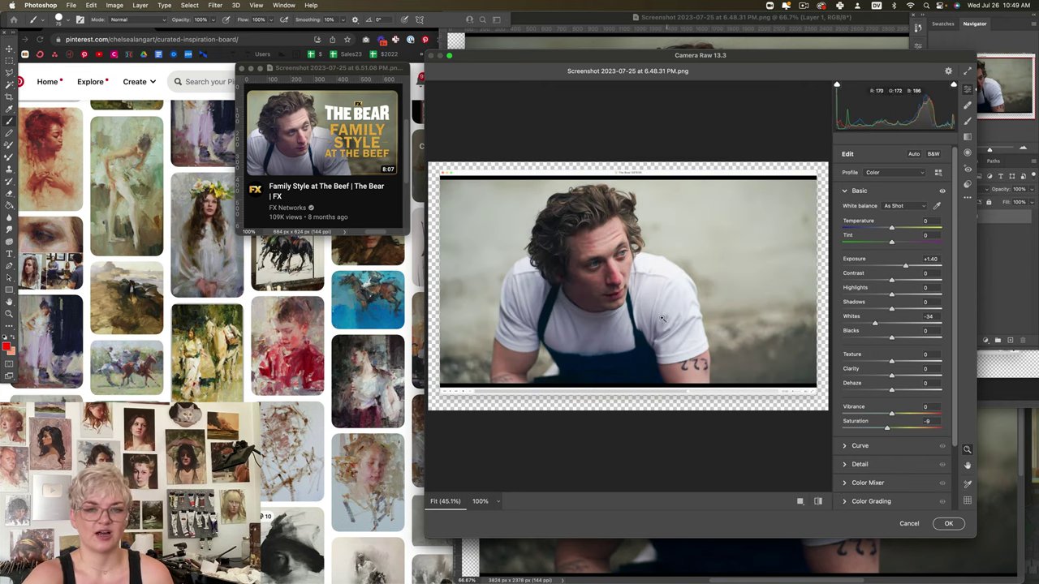
pyautogui.click(818, 503)
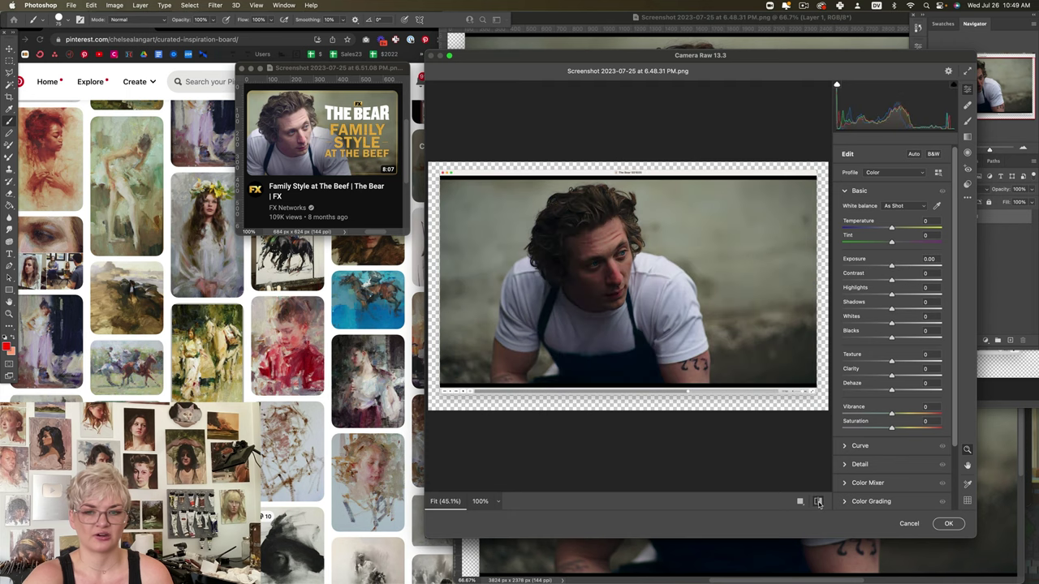
pyautogui.click(819, 503)
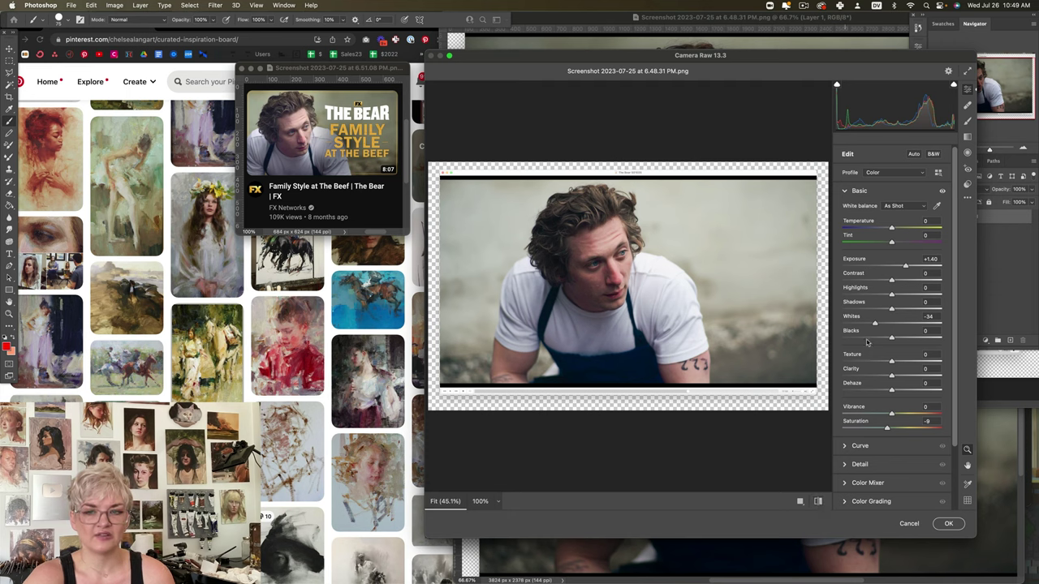
# Lower the highlights to -85 and apply the Camera Raw adjustments to the 6.48.31 PM image
pyautogui.moveTo(891, 294); pyautogui.dragTo(849, 295)
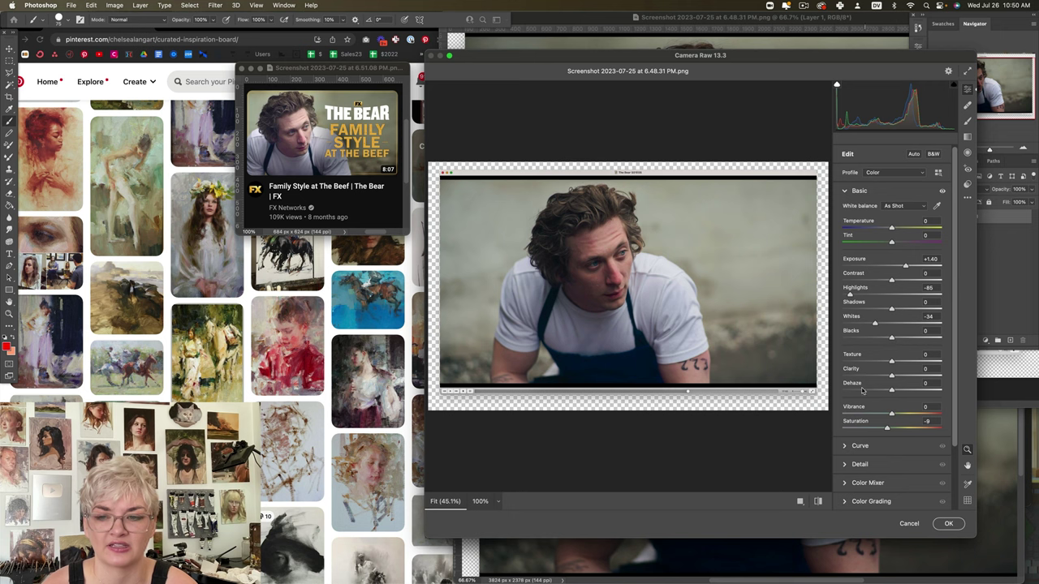
pyautogui.moveTo(891, 414)
pyautogui.mouseDown()
pyautogui.moveTo(930, 413)
pyautogui.moveTo(892, 414)
pyautogui.mouseUp()
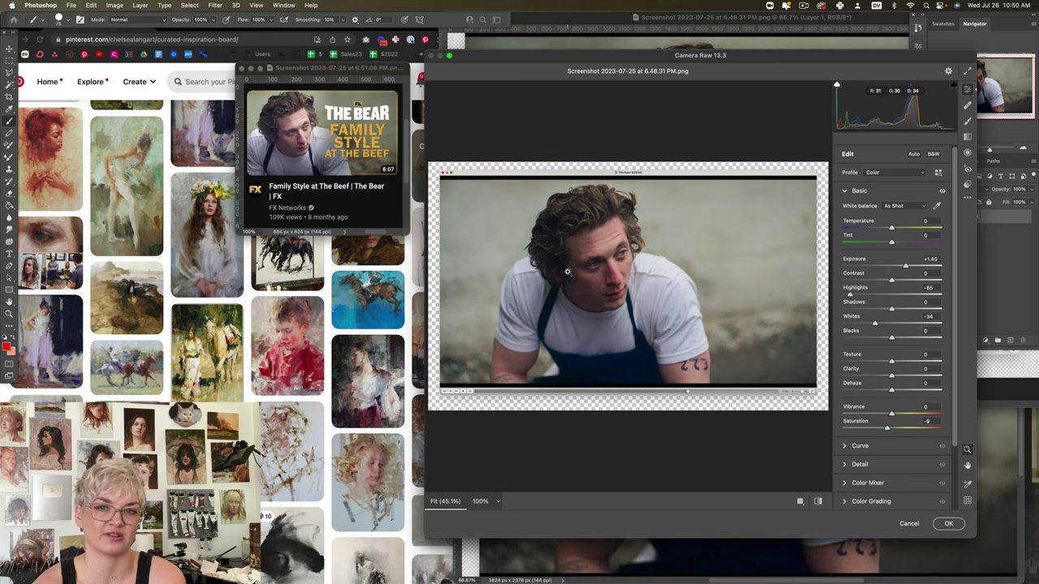
pyautogui.click(948, 523)
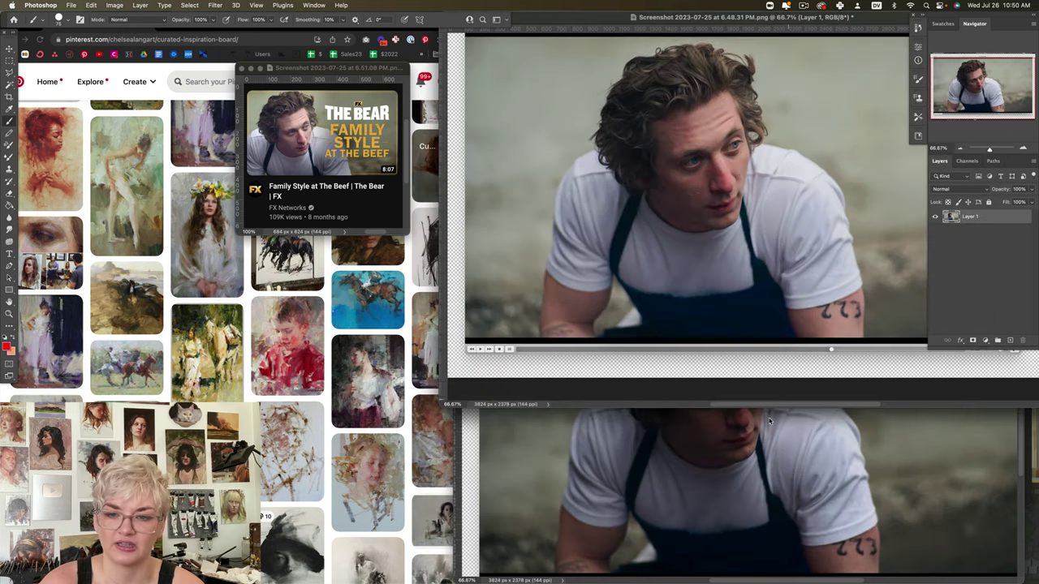
# Bring the 6.48.53 PM image to the front and reapply the last Camera Raw Filter to it
pyautogui.moveTo(584, 16)
pyautogui.mouseDown()
pyautogui.moveTo(585, 50)
pyautogui.moveTo(587, 14)
pyautogui.mouseUp()
pyautogui.click(477, 469)
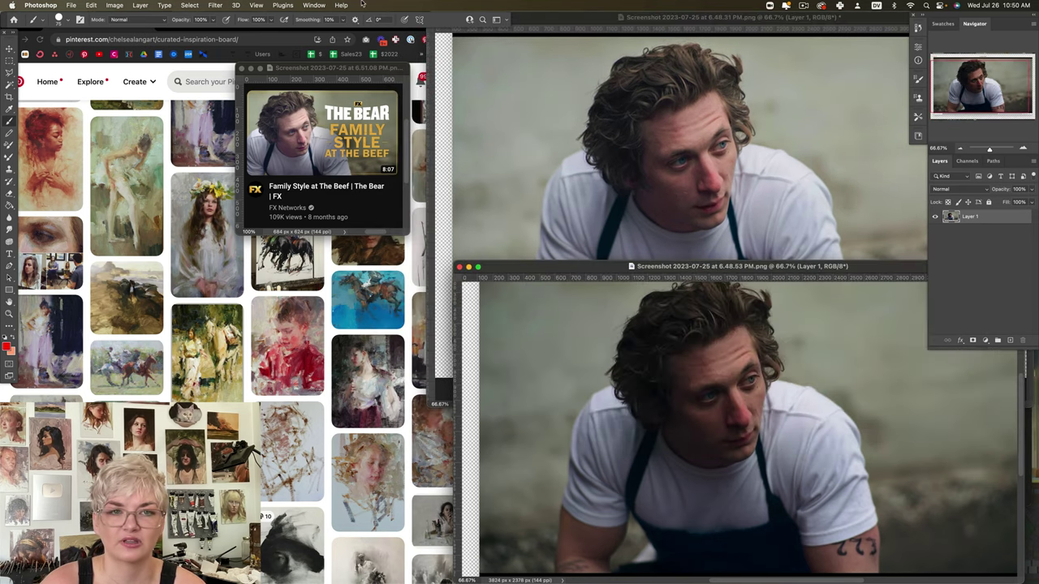
pyautogui.click(215, 4)
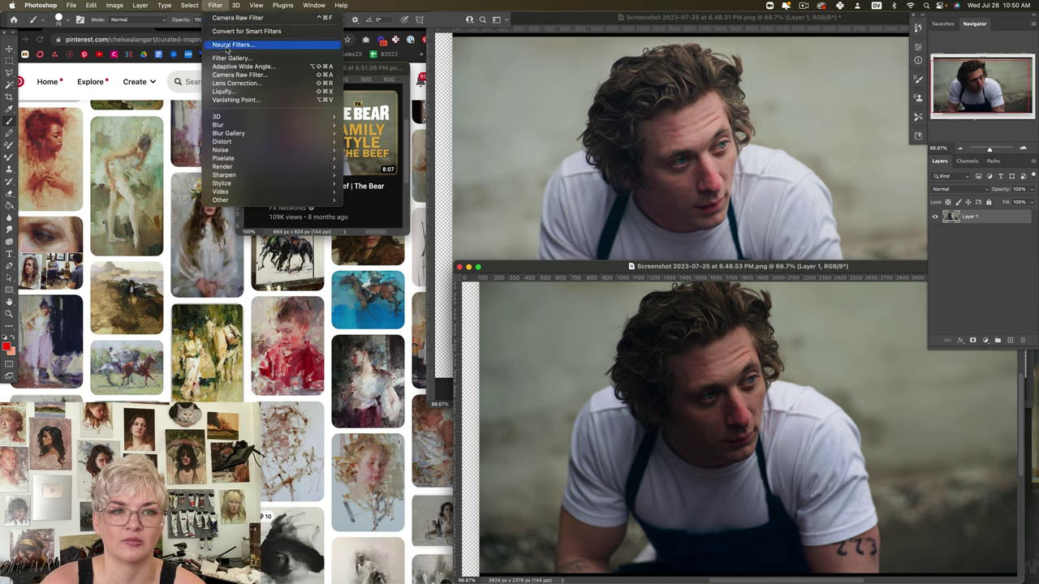
pyautogui.click(232, 18)
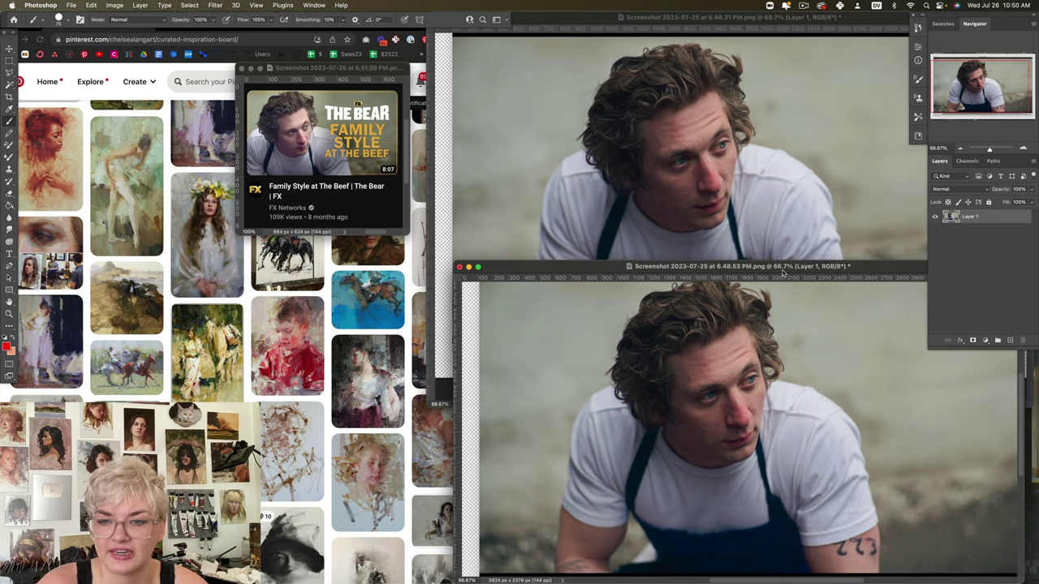
# Line up the 6.48.53 PM window with the 6.48.31 PM window and compare the two lightened portraits
pyautogui.moveTo(781, 268); pyautogui.dragTo(761, 268)
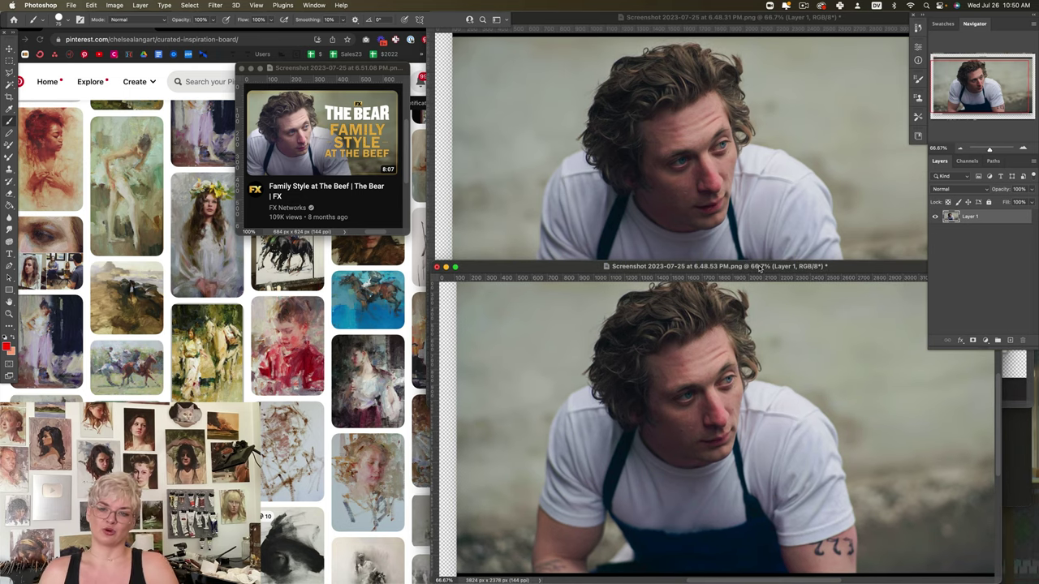
pyautogui.doubleClick(684, 18)
pyautogui.click(439, 471)
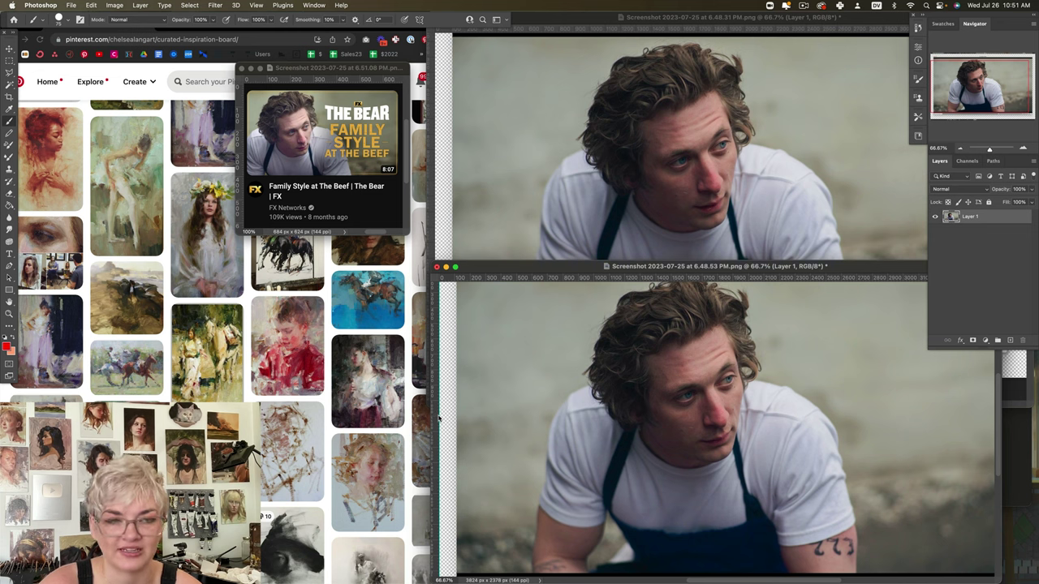
# Switch to the Pinterest board in Chrome, open the dark brown portrait sketch pin and study it along with related portraits
pyautogui.click(313, 395)
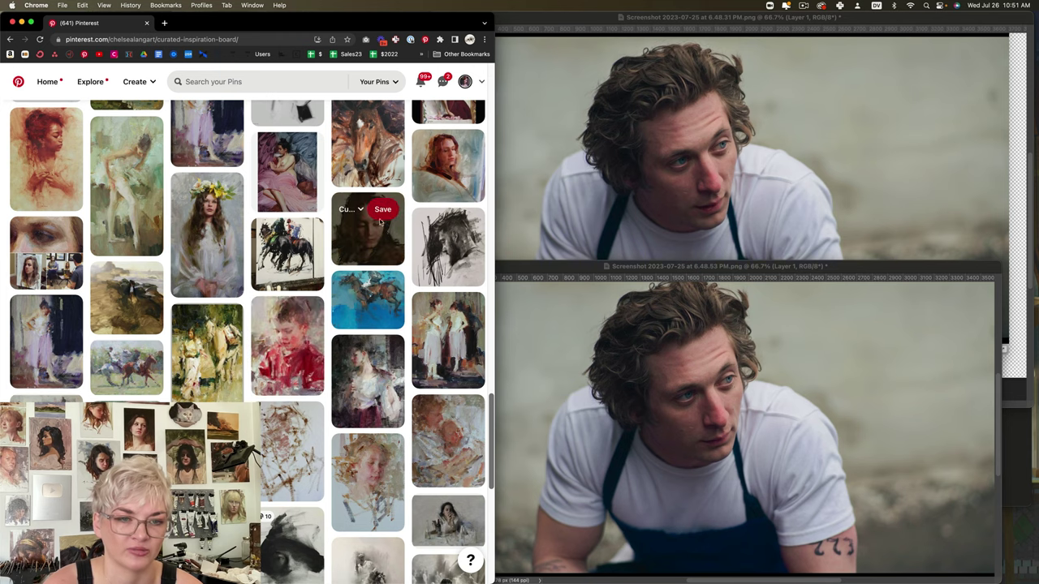
pyautogui.click(373, 242)
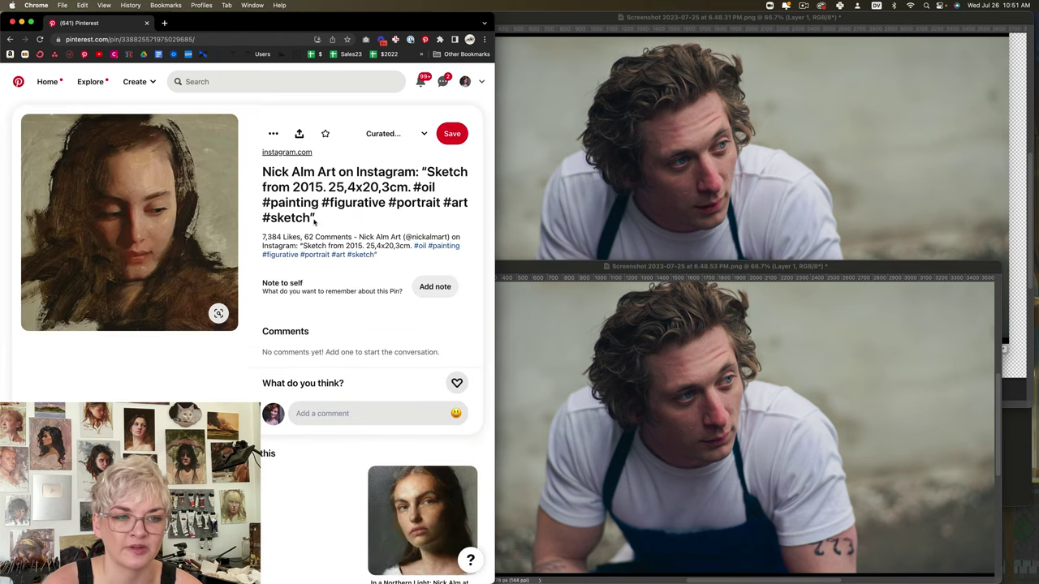
pyautogui.scroll(-3, 314, 224)
pyautogui.scroll(-4, 314, 224)
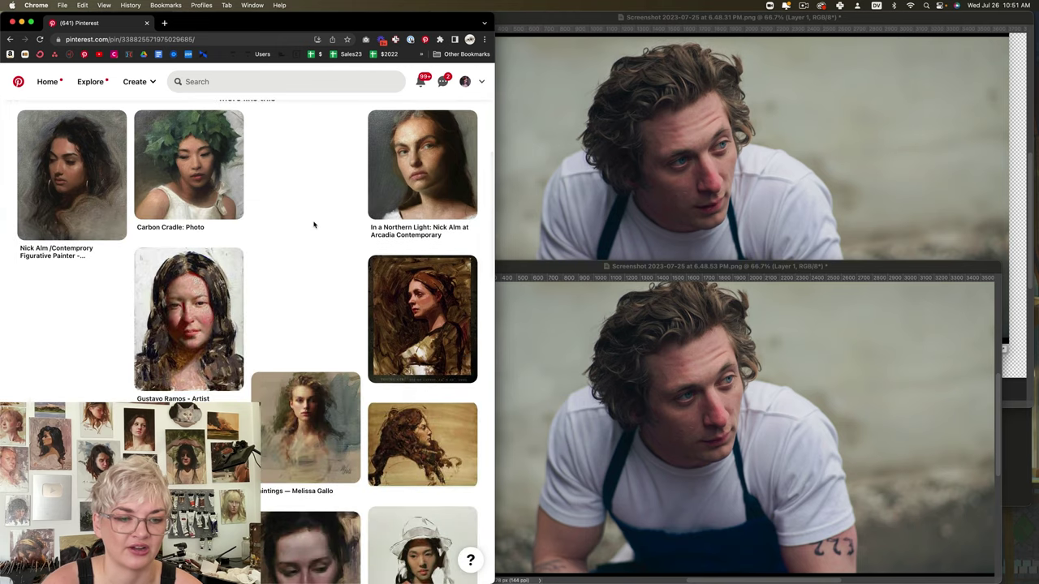
pyautogui.scroll(-3, 314, 224)
pyautogui.scroll(-2, 314, 224)
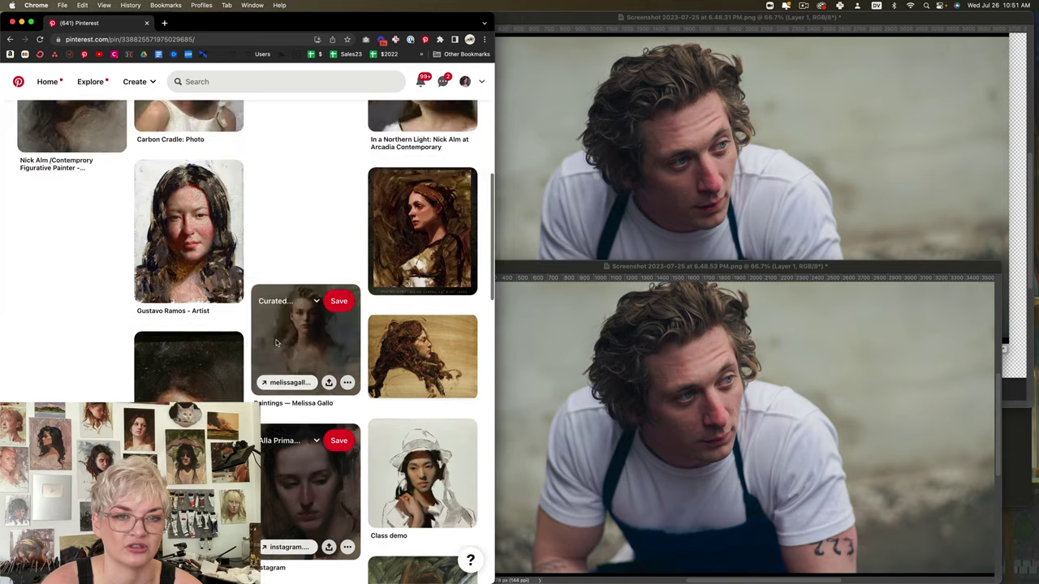
pyautogui.click(284, 358)
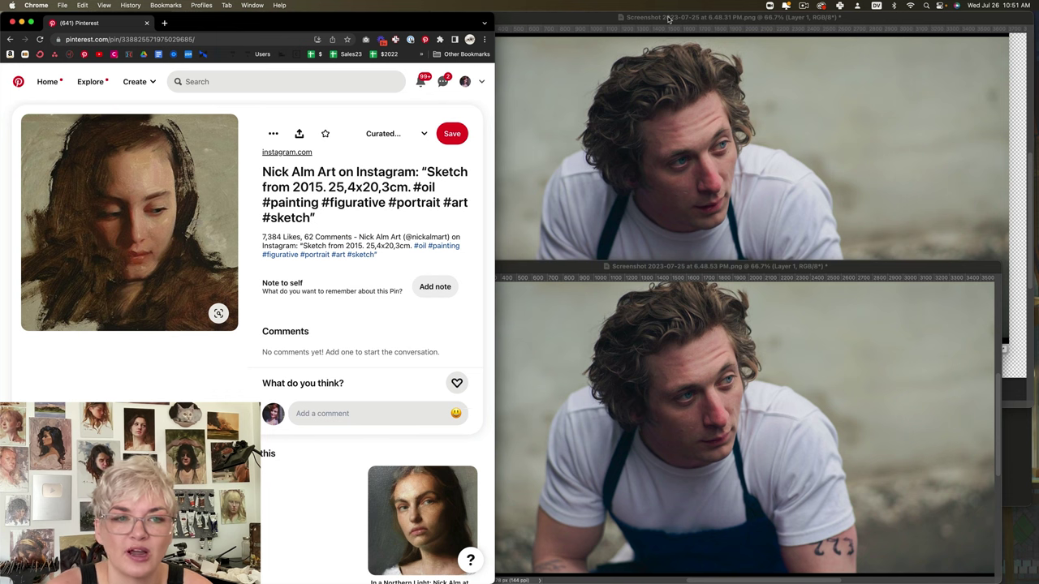
pyautogui.moveTo(169, 327)
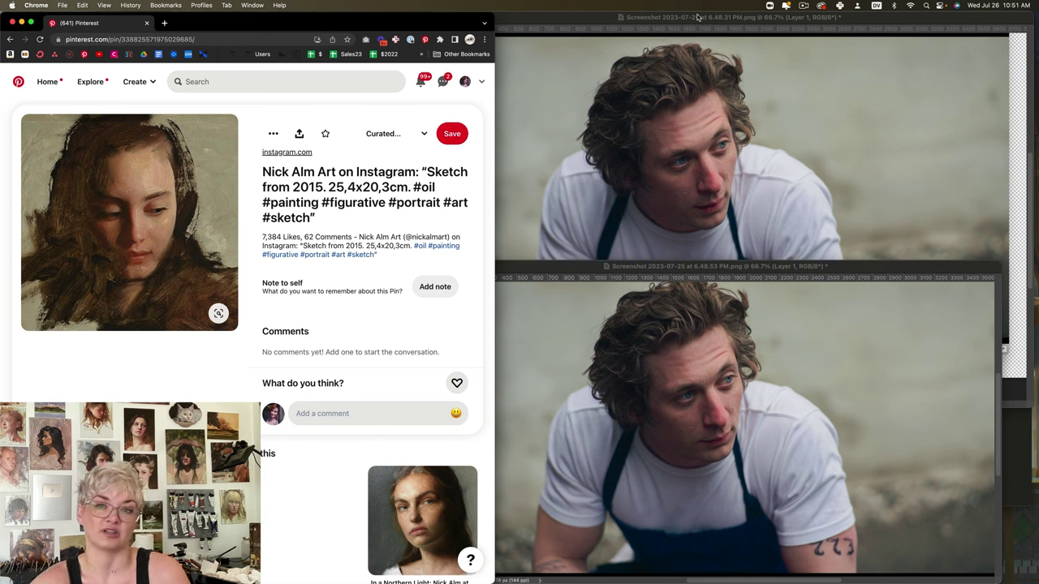
pyautogui.moveTo(231, 246)
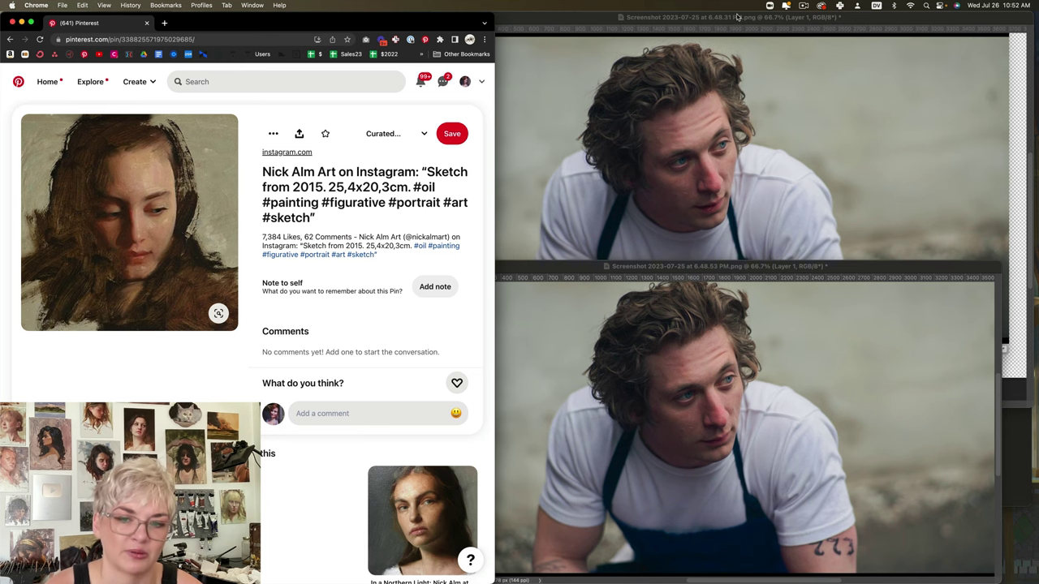
# Switch to the 6.48.31 PM image in Photoshop and frame the man's head and upper torso with a 1:1 square crop
pyautogui.click(597, 20)
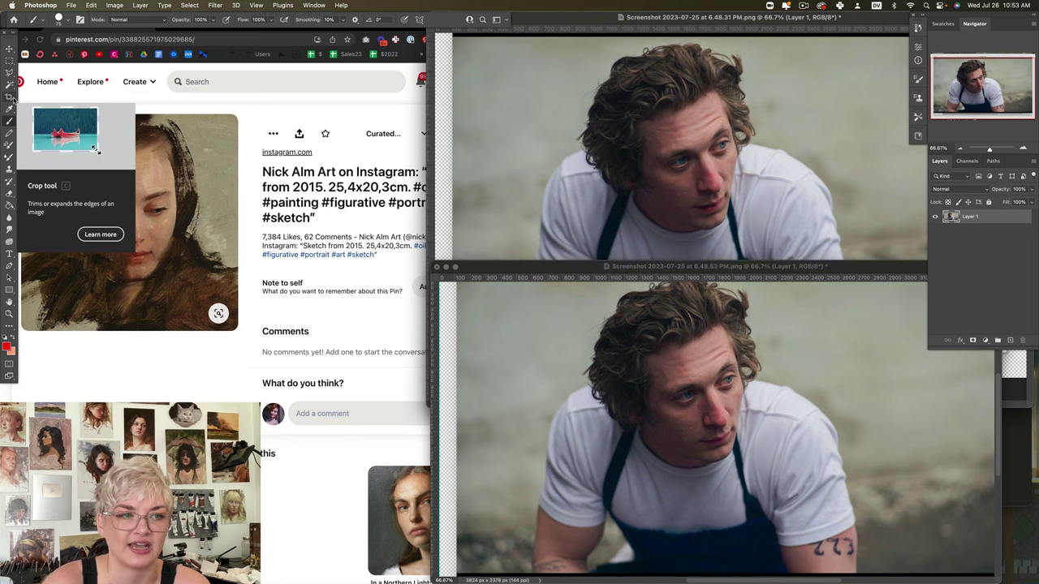
pyautogui.click(10, 97)
pyautogui.click(61, 19)
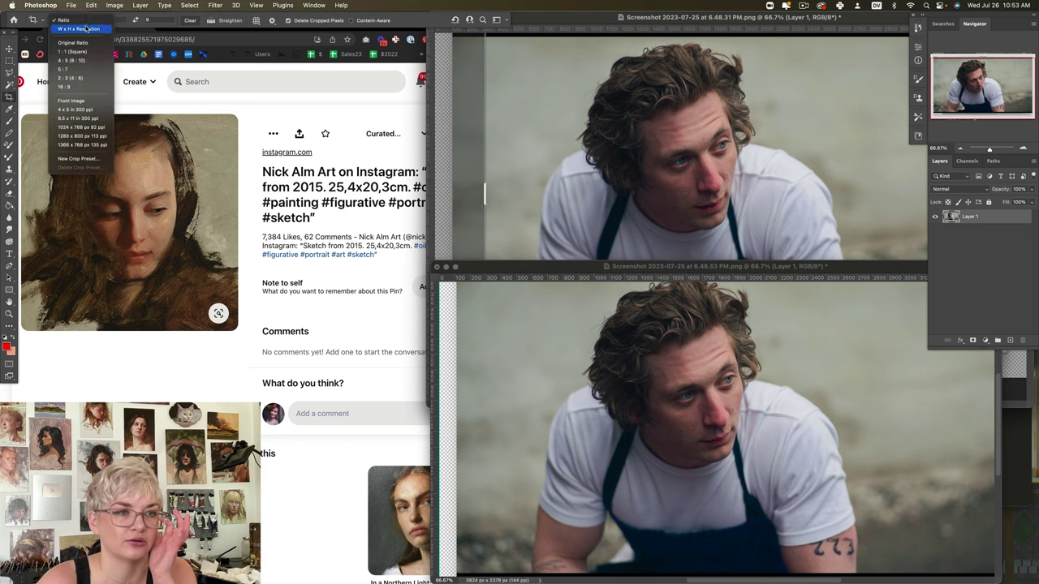
pyautogui.click(76, 52)
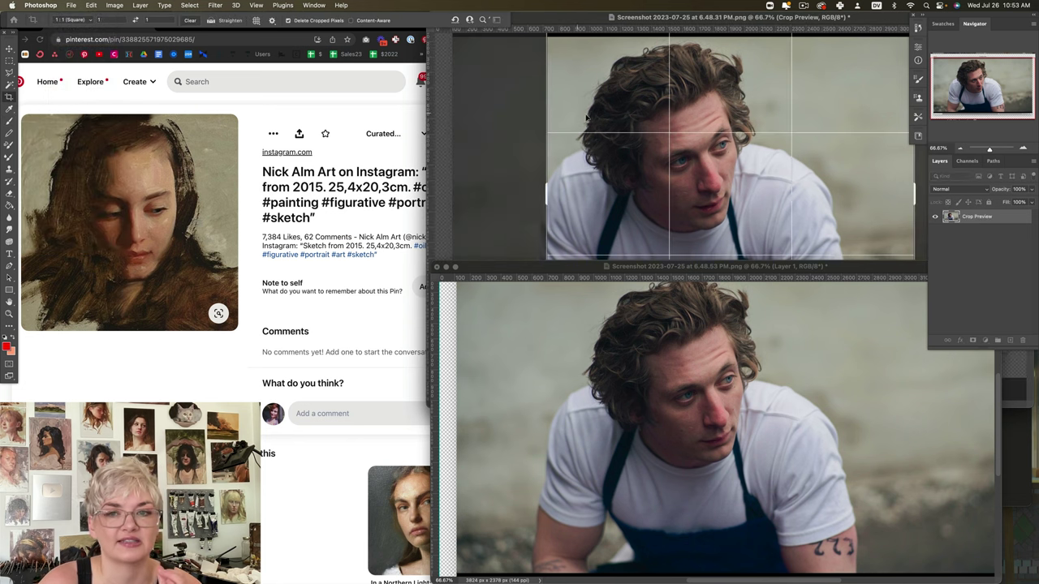
pyautogui.doubleClick(696, 18)
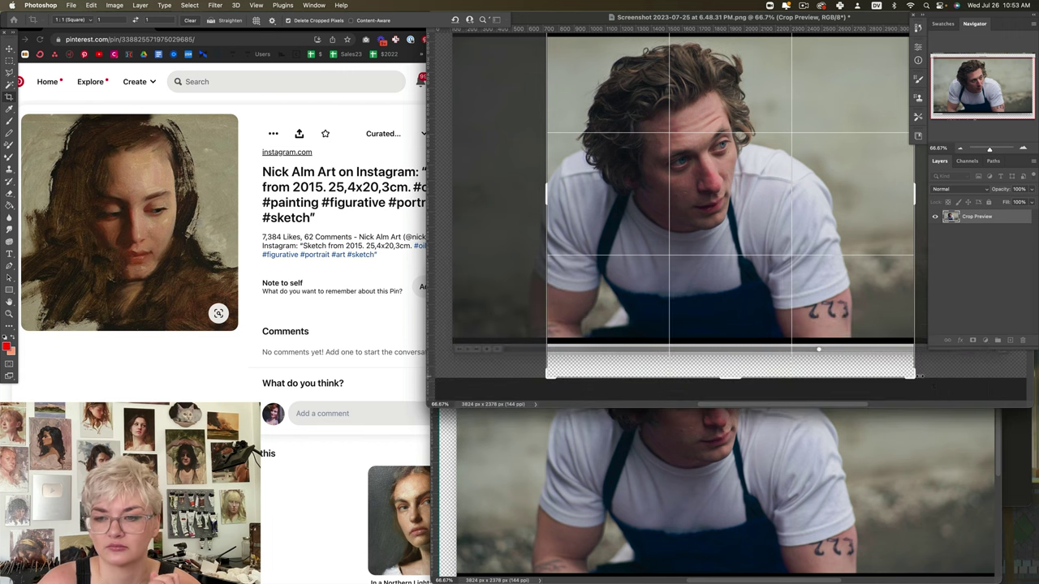
pyautogui.moveTo(915, 376); pyautogui.dragTo(855, 335)
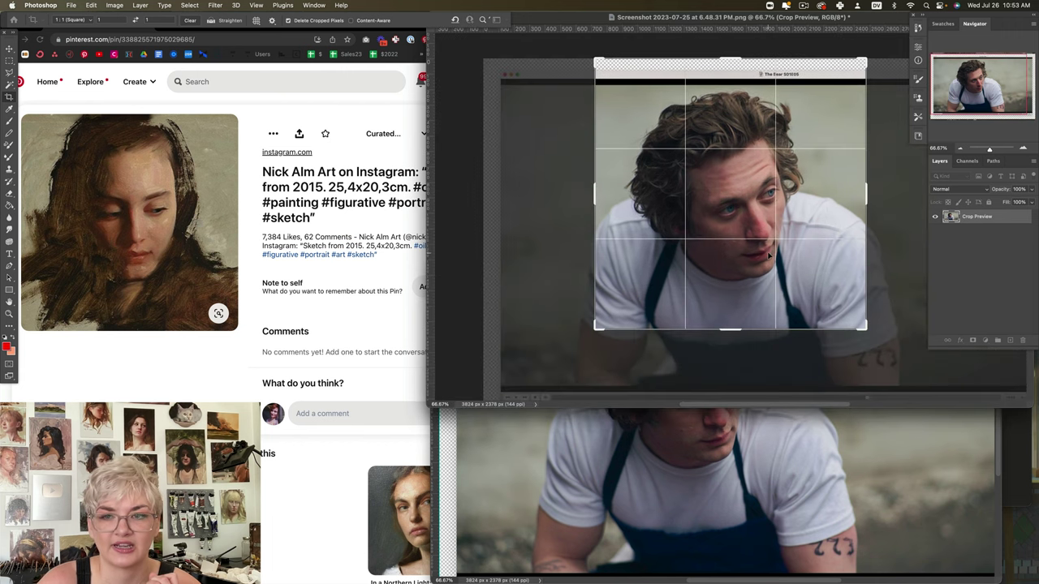
pyautogui.moveTo(767, 254); pyautogui.dragTo(801, 272)
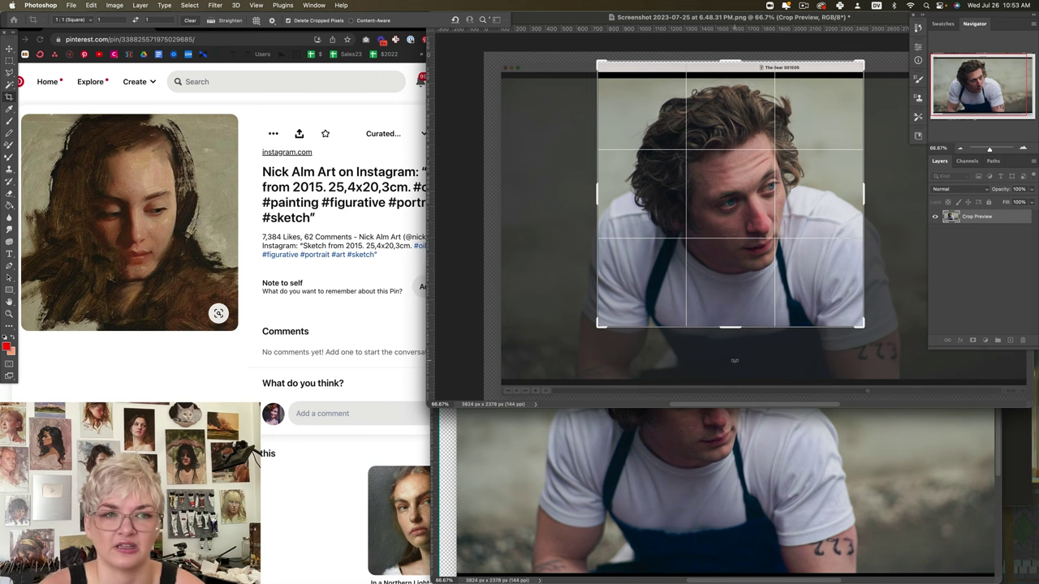
# Try an 8:10 portrait crop ratio and reposition the image so the man's head and torso sit inside the frame
pyautogui.click(90, 19)
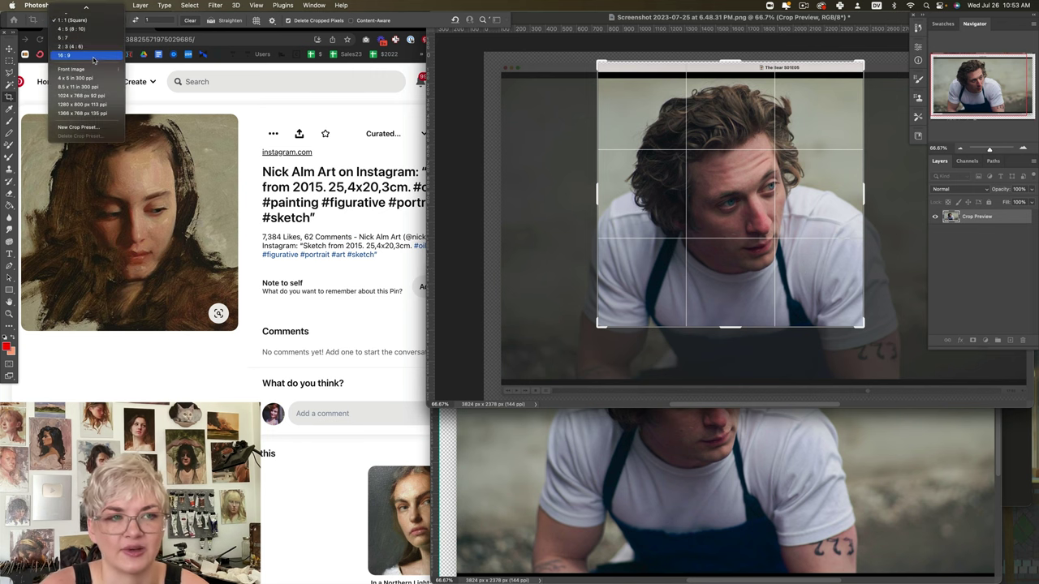
pyautogui.click(73, 32)
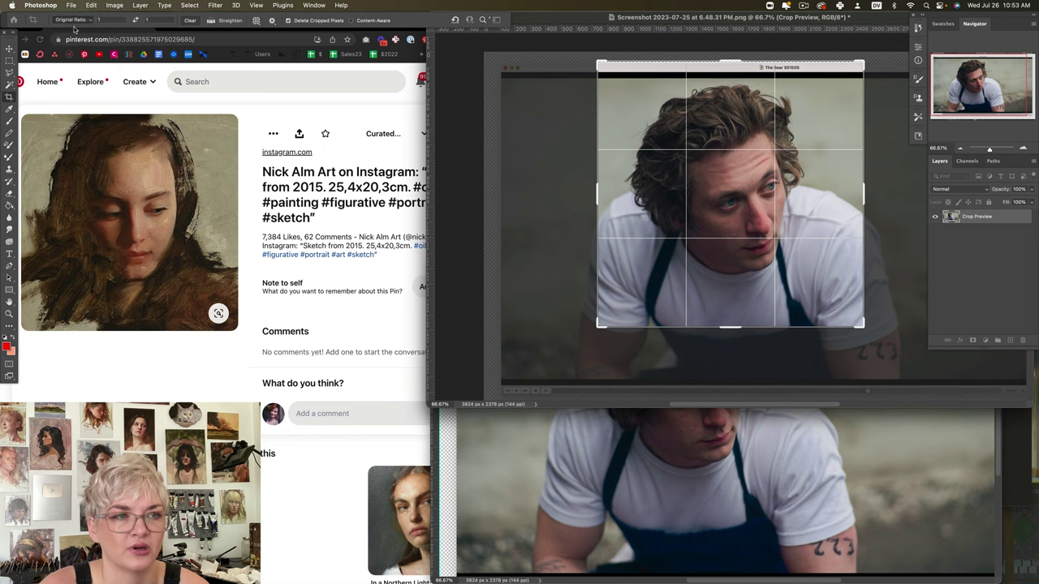
pyautogui.click(76, 20)
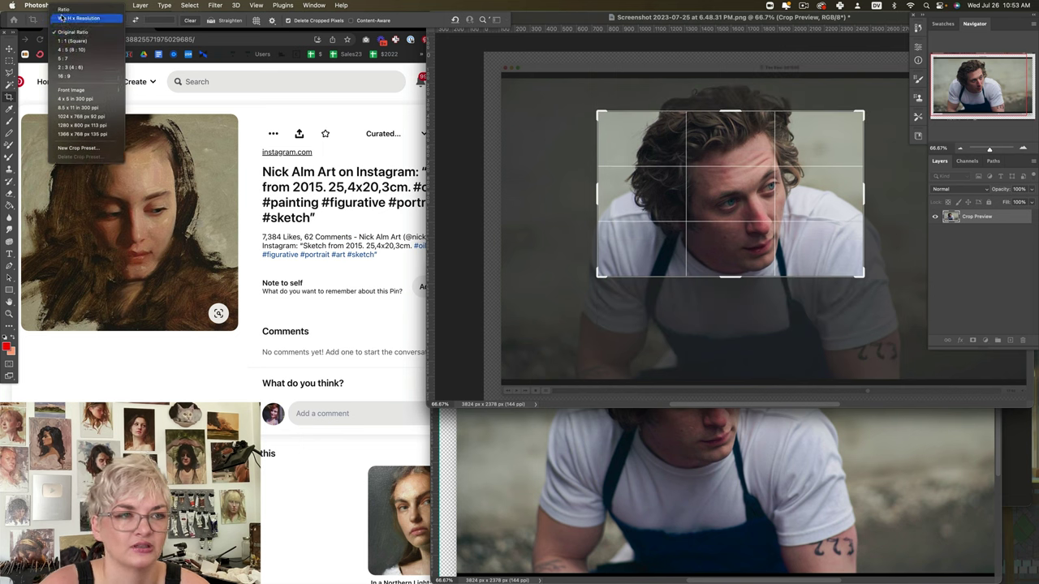
pyautogui.click(65, 9)
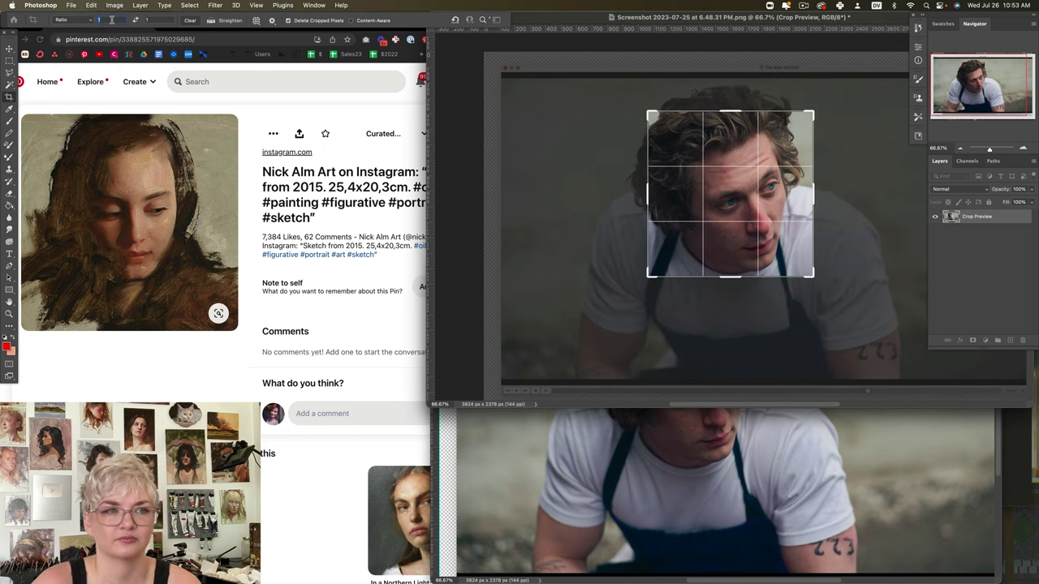
pyautogui.doubleClick(112, 20)
pyautogui.write('8')
pyautogui.press('Tab')
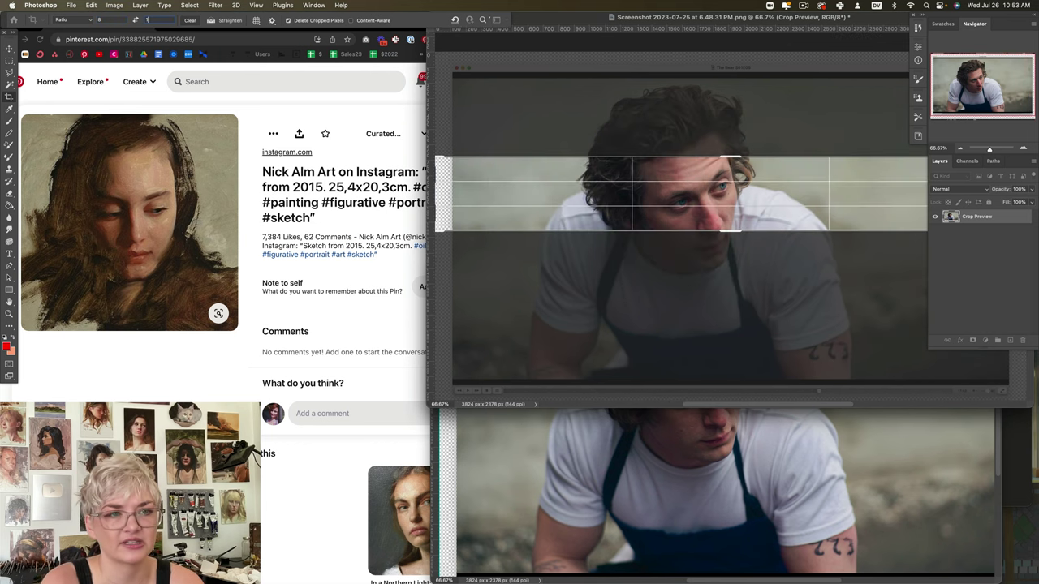
pyautogui.write('10')
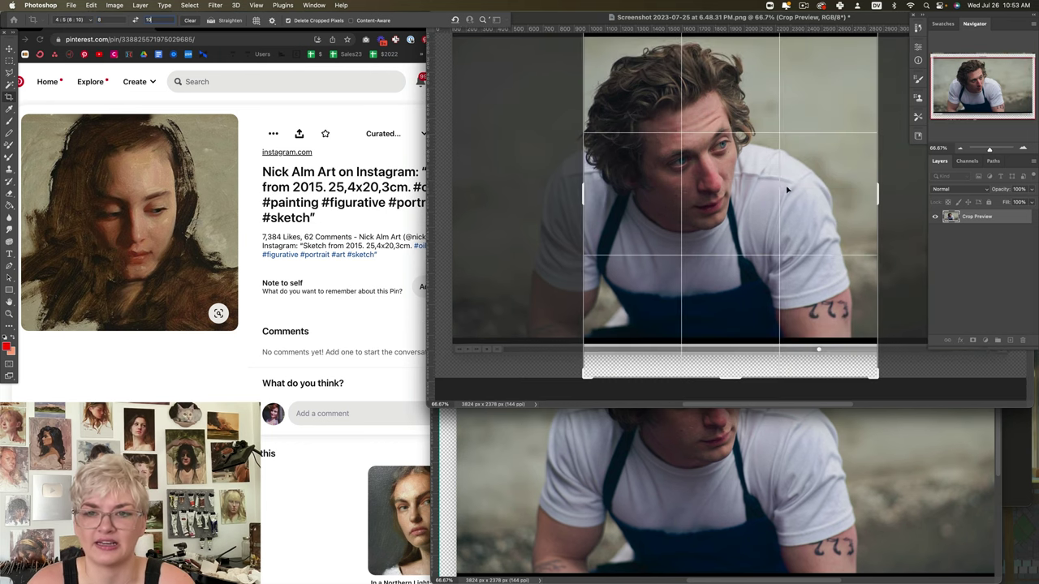
pyautogui.moveTo(767, 187); pyautogui.dragTo(808, 195)
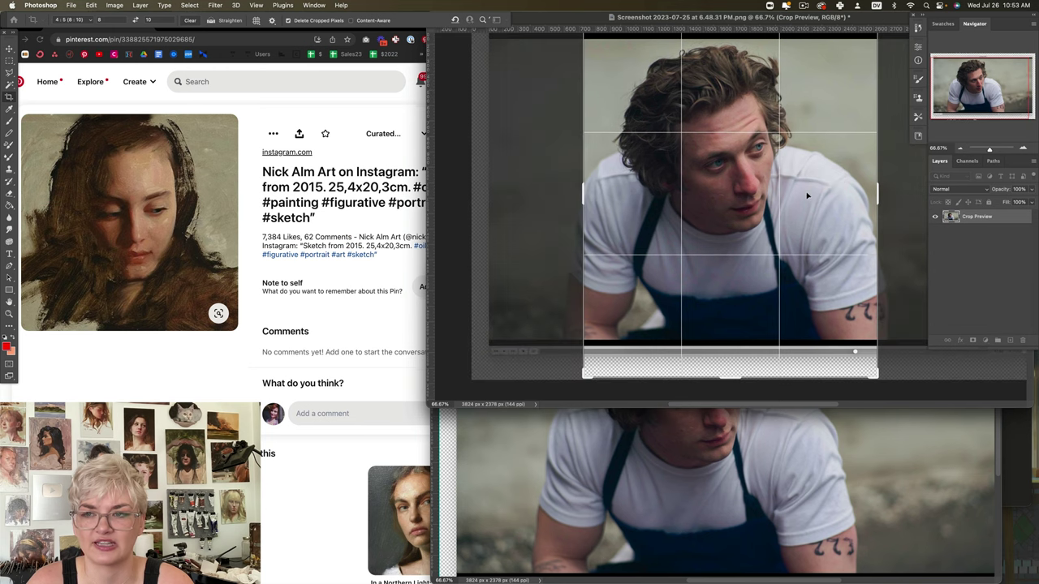
pyautogui.scroll(-3, 801, 350)
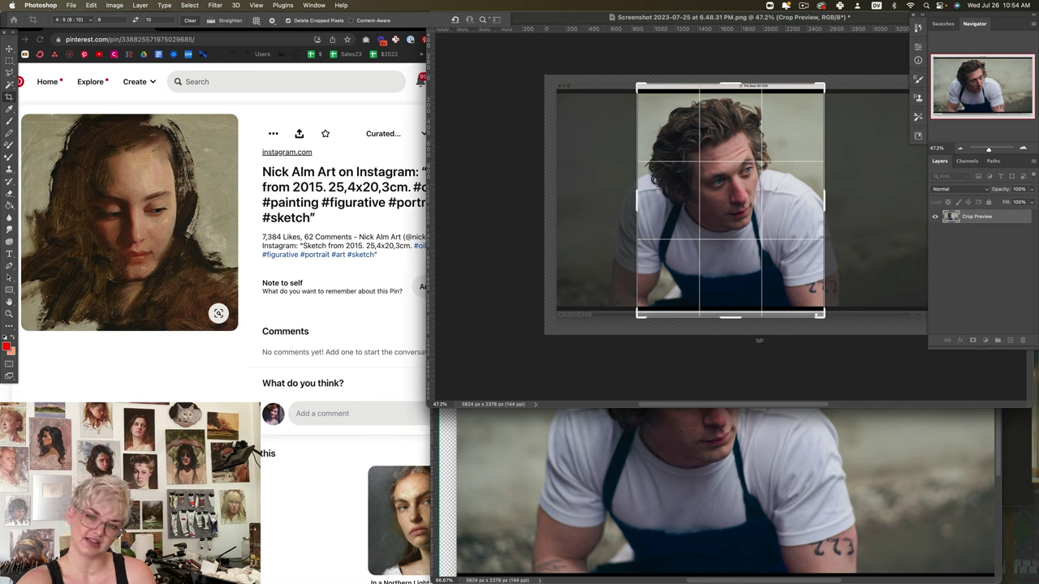
# Try a 10:8 landscape crop with the man repositioned in it, and switch the crop ratio to 16:9
pyautogui.click(135, 19)
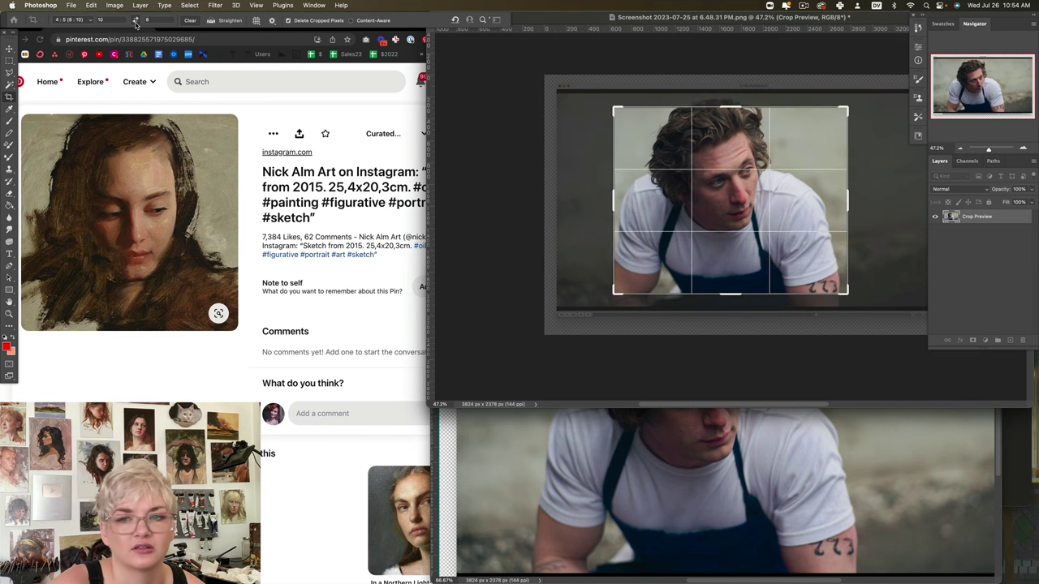
pyautogui.moveTo(713, 217); pyautogui.dragTo(751, 312)
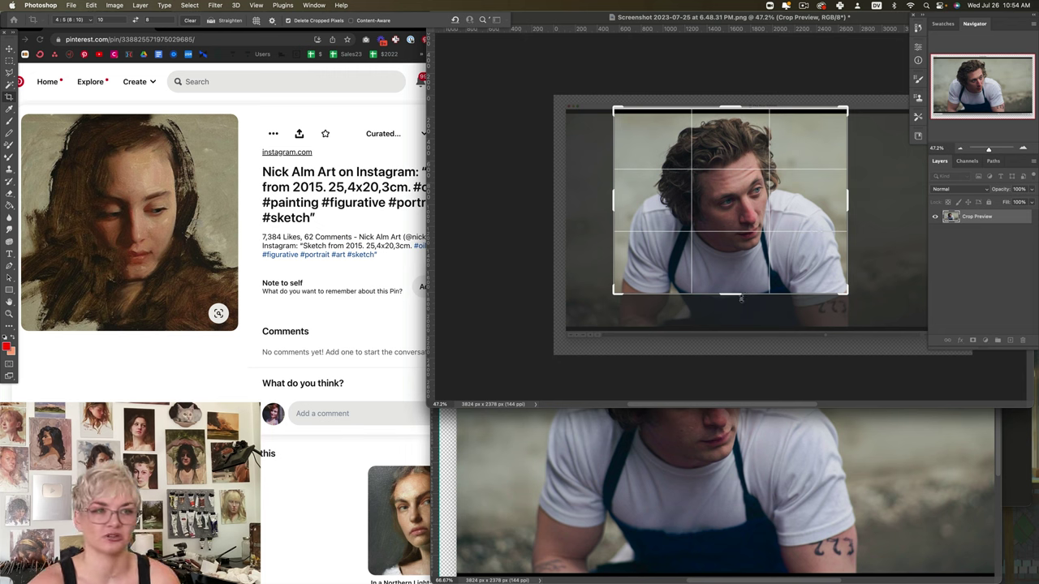
pyautogui.click(80, 22)
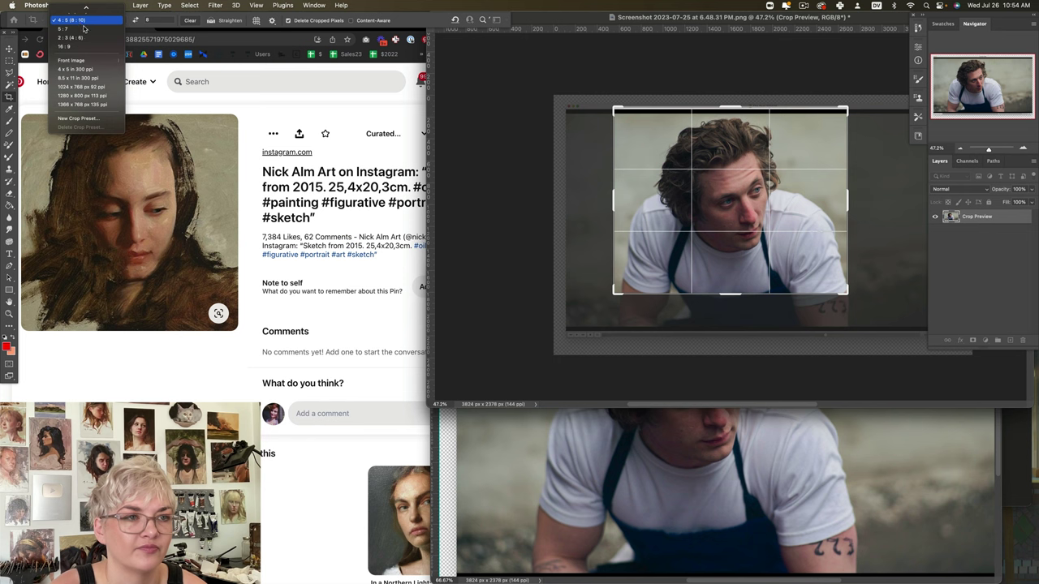
pyautogui.click(81, 46)
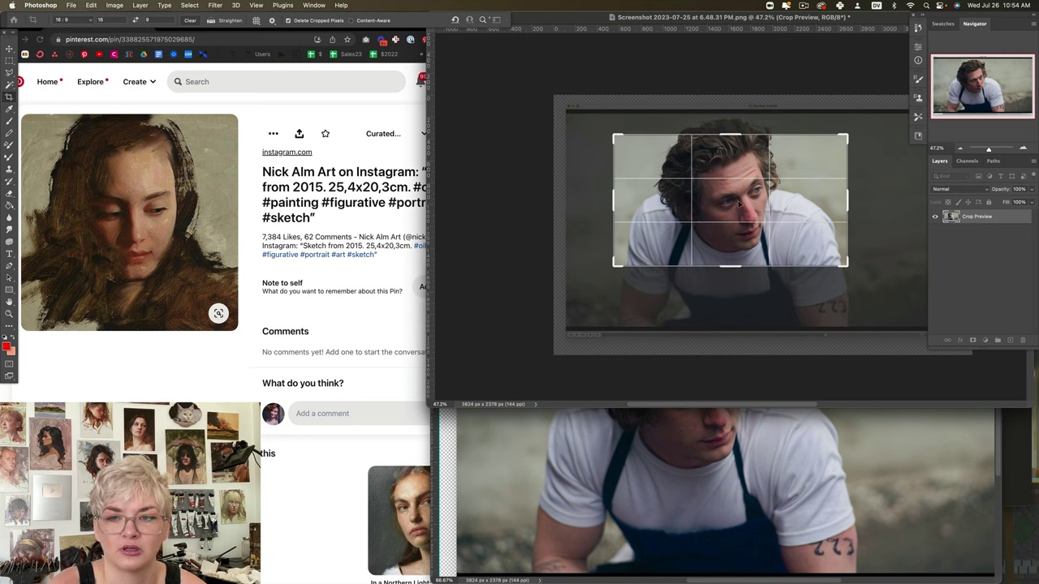
# Switch to Chrome, look at the portraits related to the open pin and return to the curated inspiration board
pyautogui.moveTo(1033, 142)
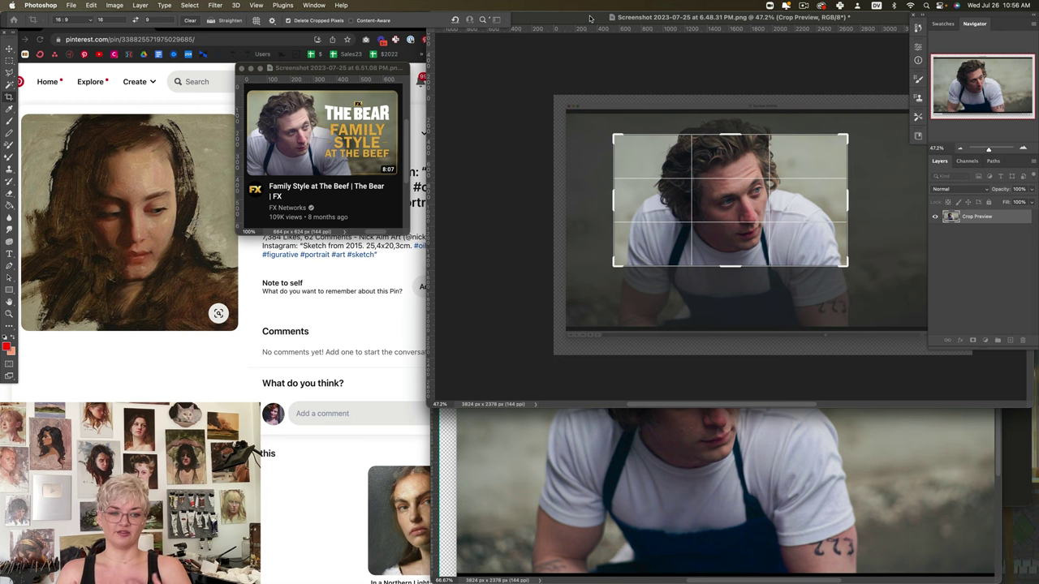
pyautogui.scroll(-3, 222, 251)
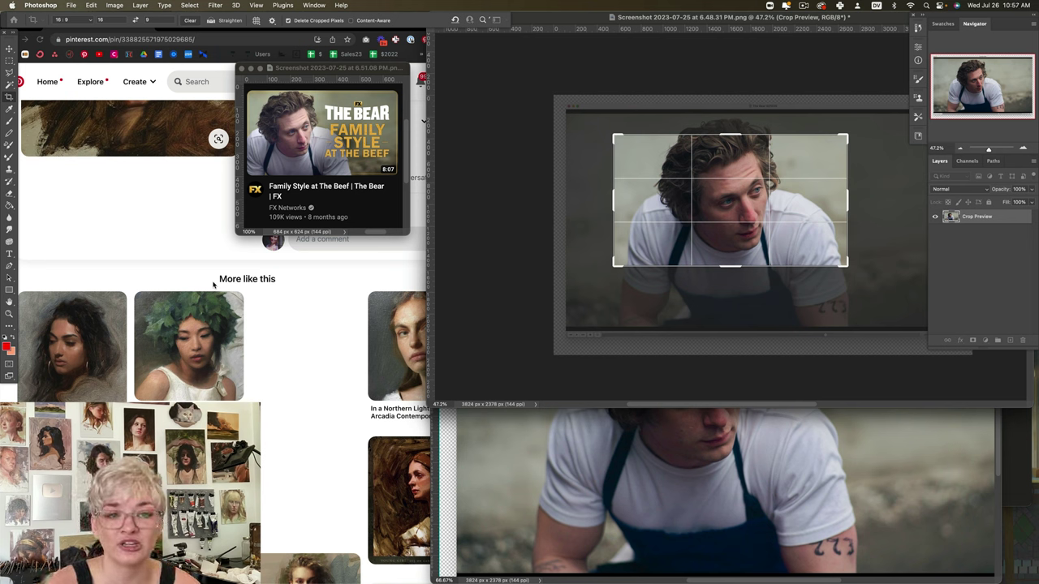
pyautogui.click(176, 290)
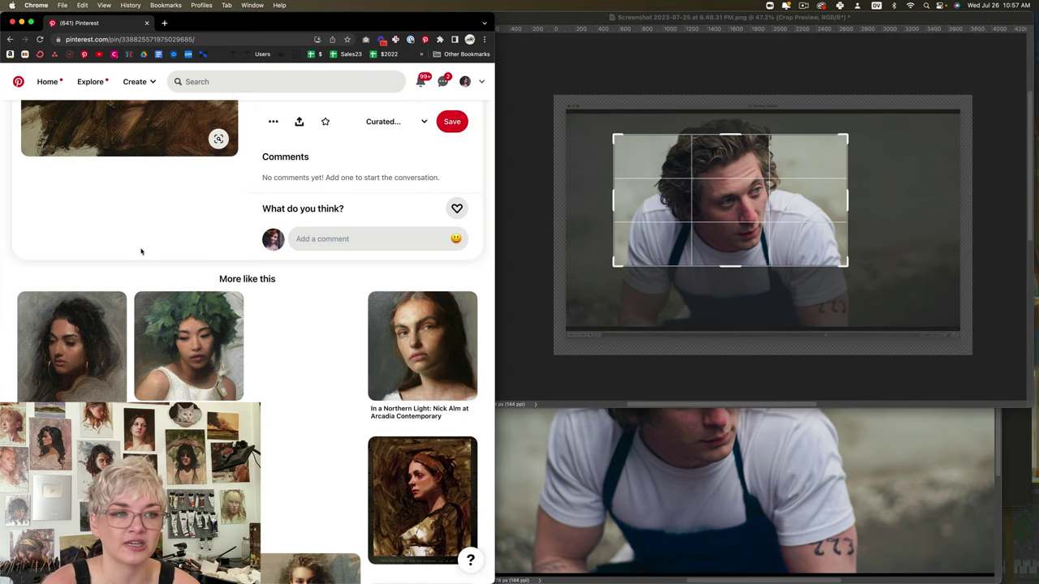
pyautogui.click(9, 39)
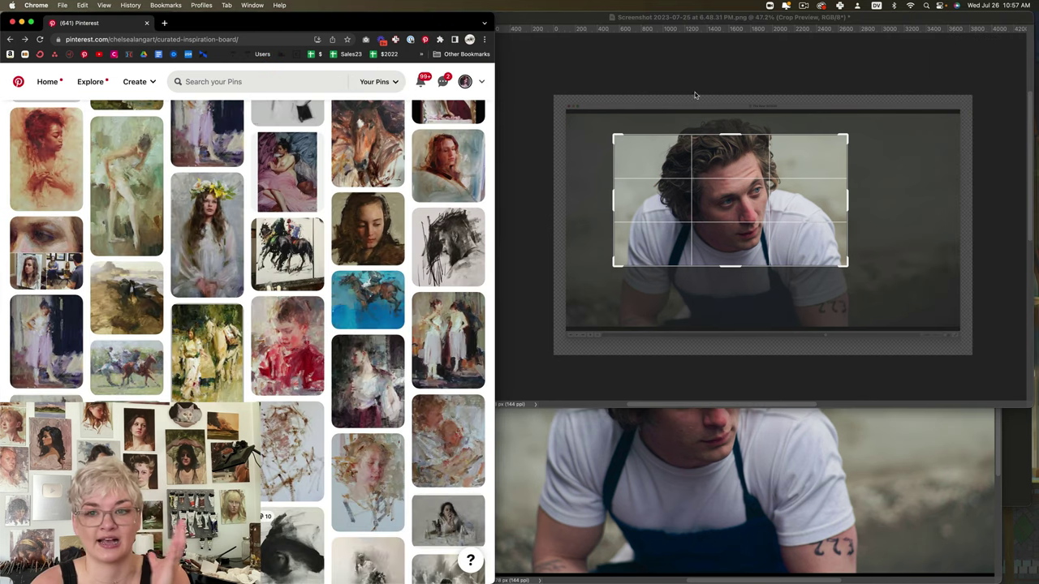
# Return to the 6.48.31 PM image in Photoshop and try 16:9 compositions, resizing the frame and shifting the man off-centre
pyautogui.click(689, 58)
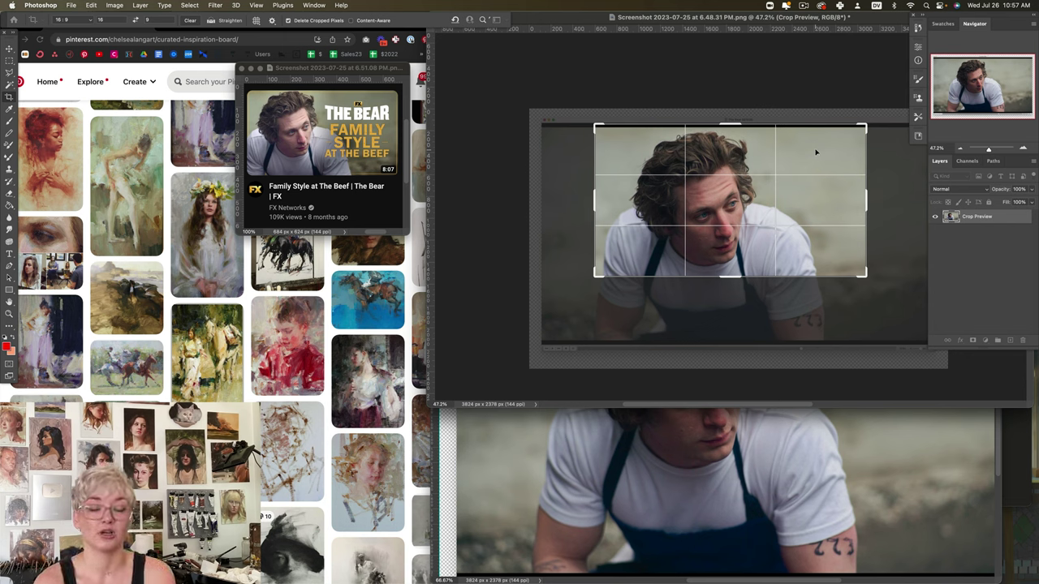
pyautogui.moveTo(816, 152); pyautogui.dragTo(845, 136)
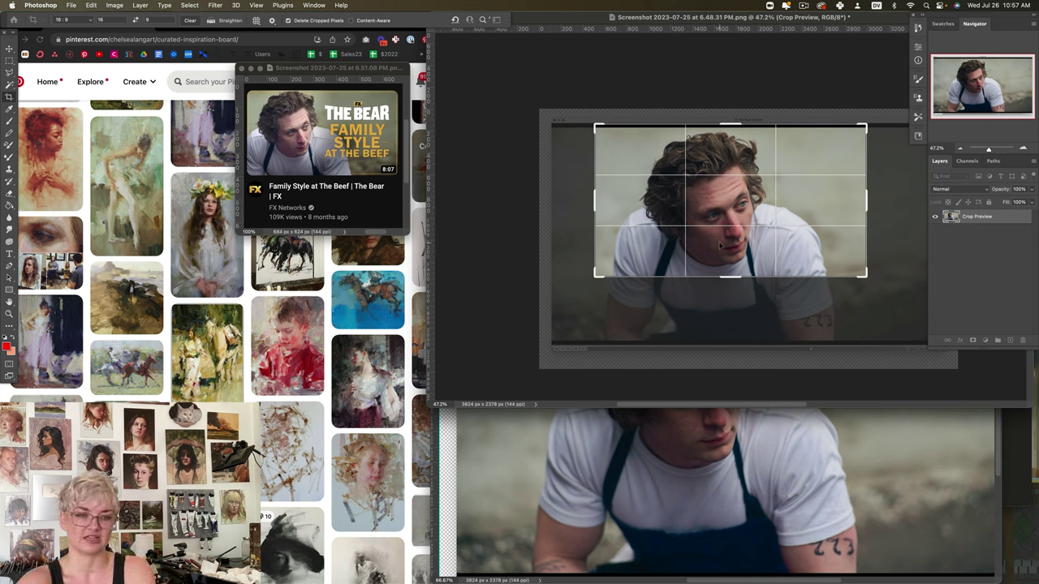
pyautogui.moveTo(718, 246); pyautogui.dragTo(672, 220)
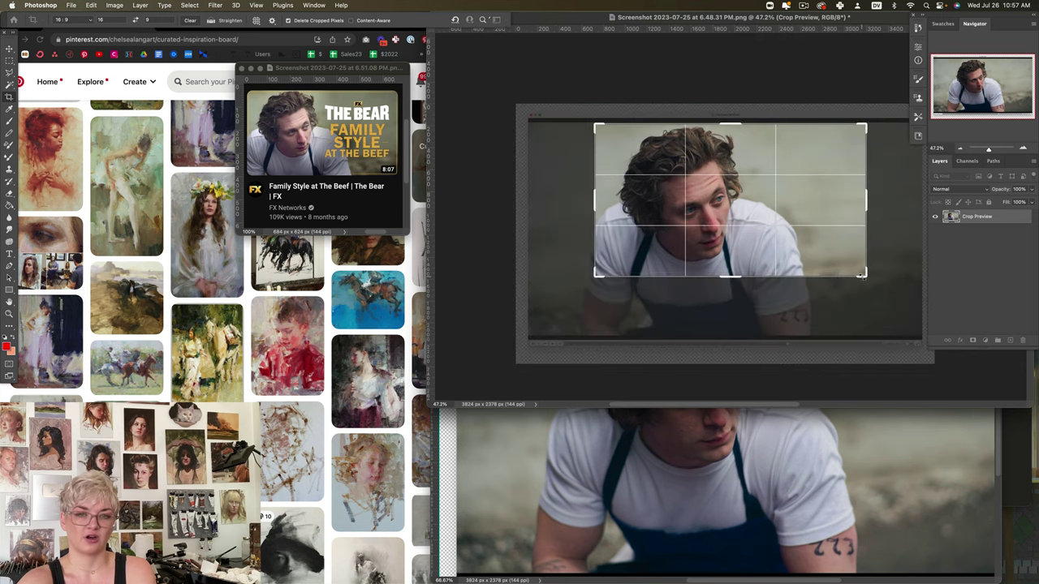
pyautogui.moveTo(862, 276); pyautogui.dragTo(885, 288)
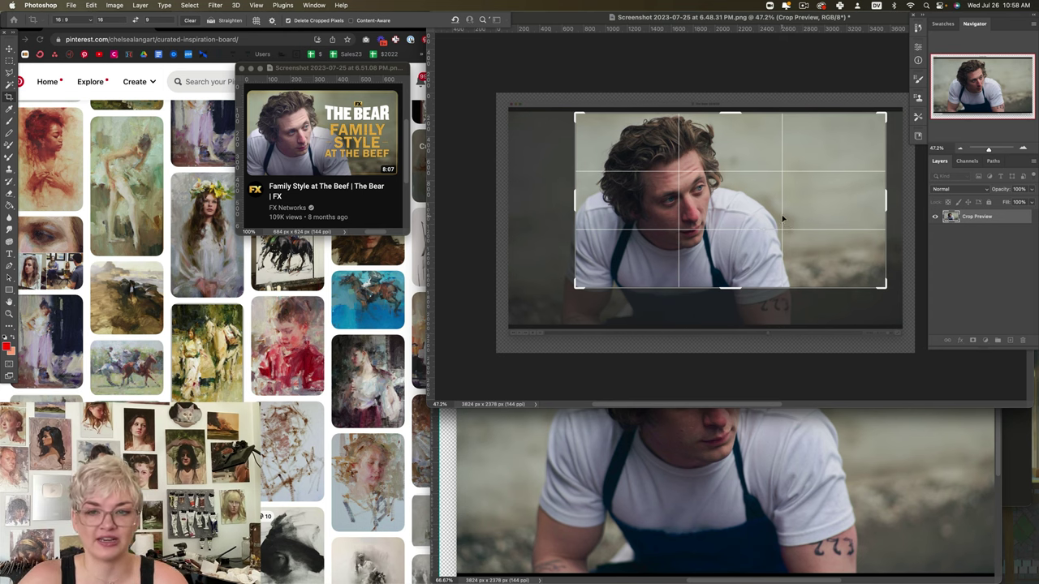
pyautogui.moveTo(786, 218); pyautogui.dragTo(814, 257)
pyautogui.moveTo(800, 256)
pyautogui.mouseDown()
pyautogui.moveTo(786, 253)
pyautogui.moveTo(800, 255)
pyautogui.mouseUp()
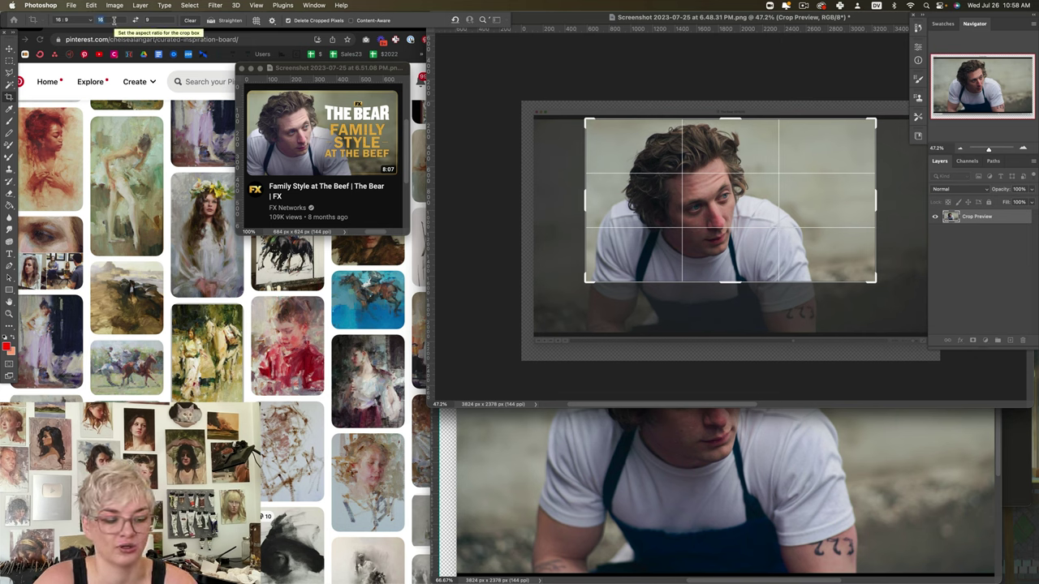
# Try crop ratios of 2:1 and 14:11, adjusting the landscape frame around the man's head and torso
pyautogui.moveTo(713, 188); pyautogui.dragTo(651, 182)
pyautogui.moveTo(812, 239); pyautogui.dragTo(771, 250)
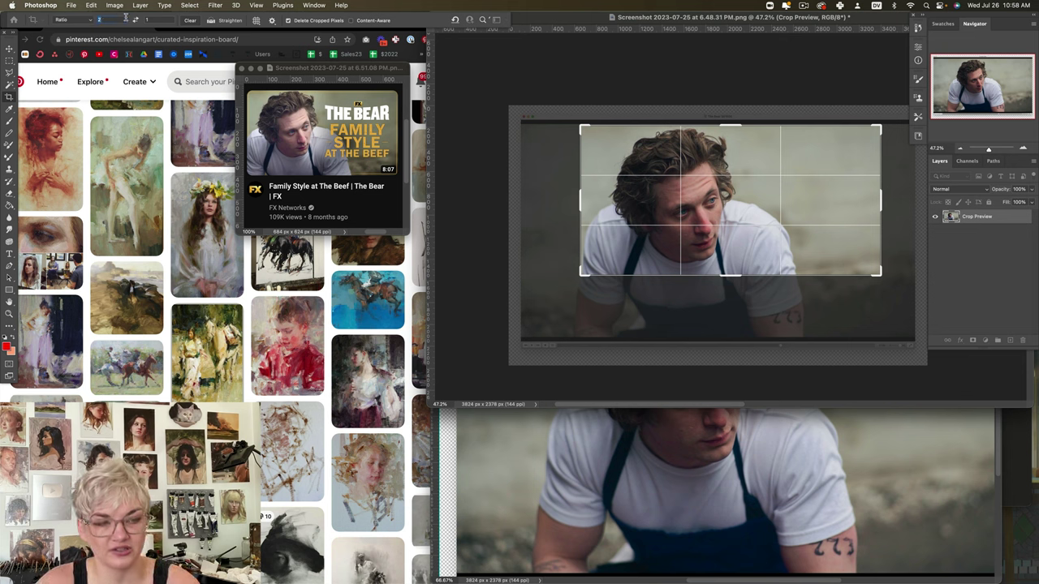
pyautogui.click(161, 19)
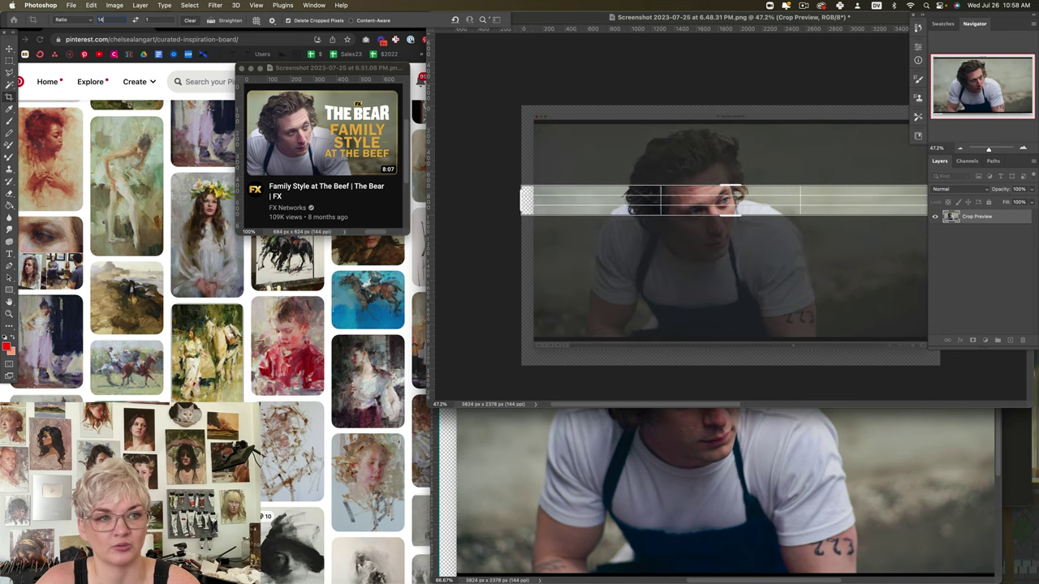
pyautogui.write('1')
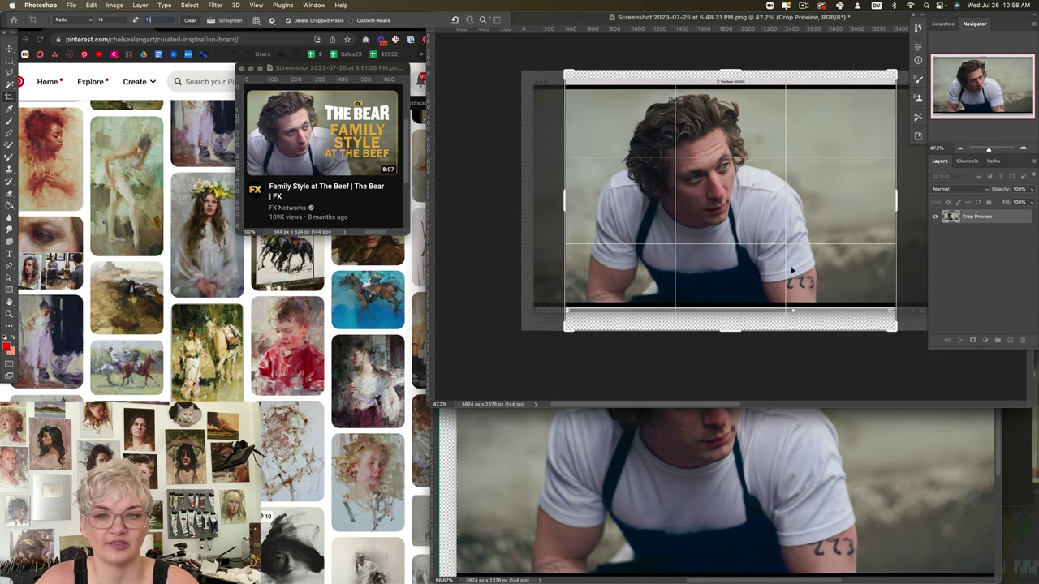
pyautogui.moveTo(895, 330); pyautogui.dragTo(865, 295)
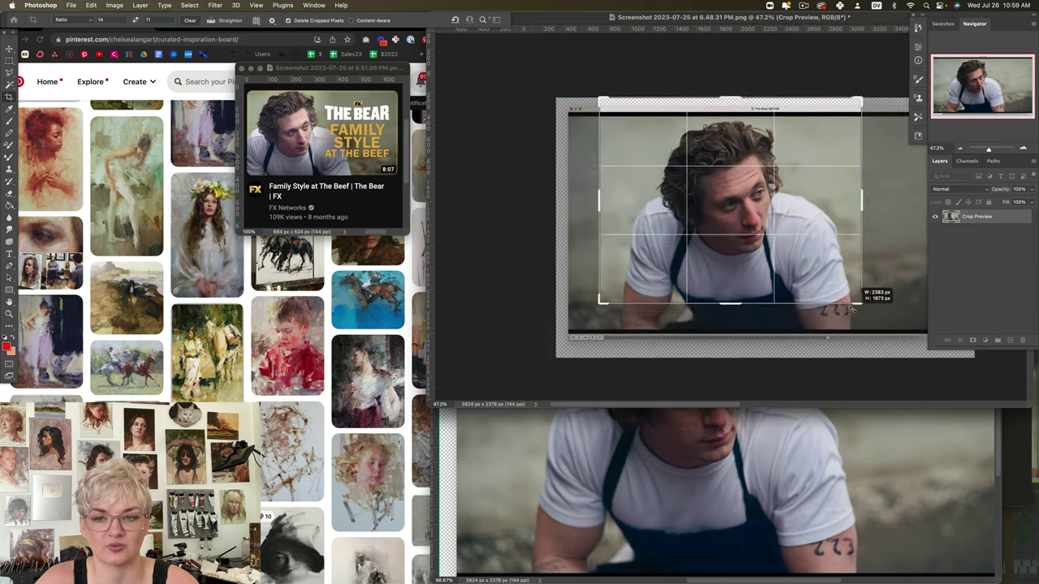
pyautogui.moveTo(766, 268); pyautogui.dragTo(744, 249)
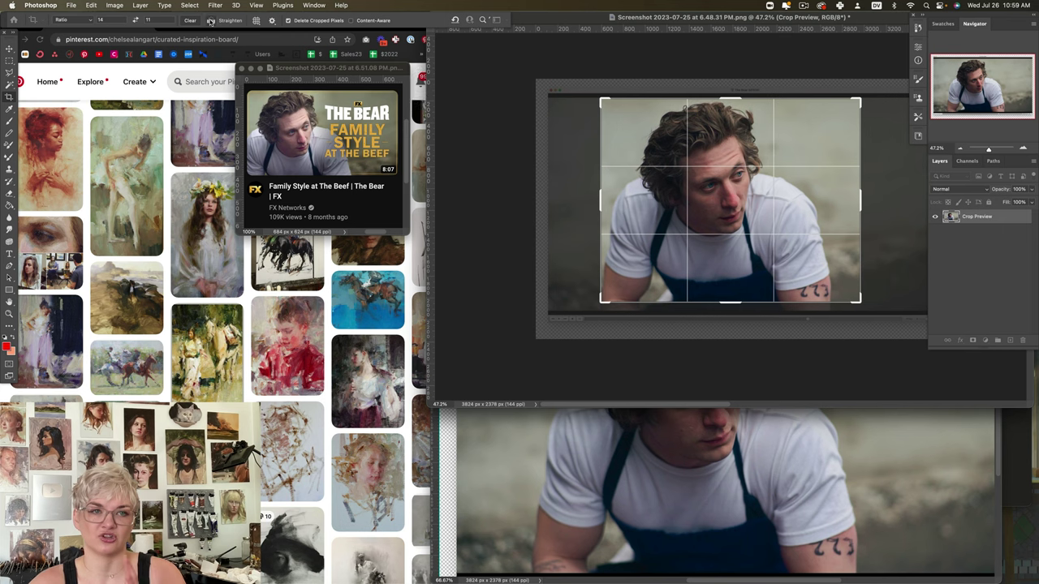
# Try an 11:14 portrait crop, tightening and repositioning it around the man, and compare it with a 4:5 (8:10) ratio
pyautogui.click(135, 19)
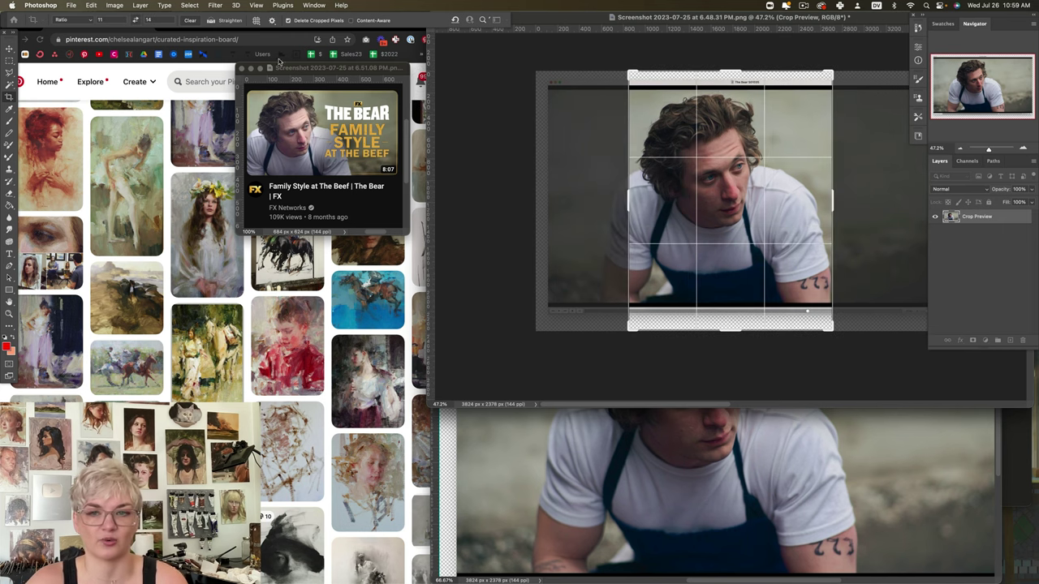
pyautogui.moveTo(736, 218); pyautogui.dragTo(731, 217)
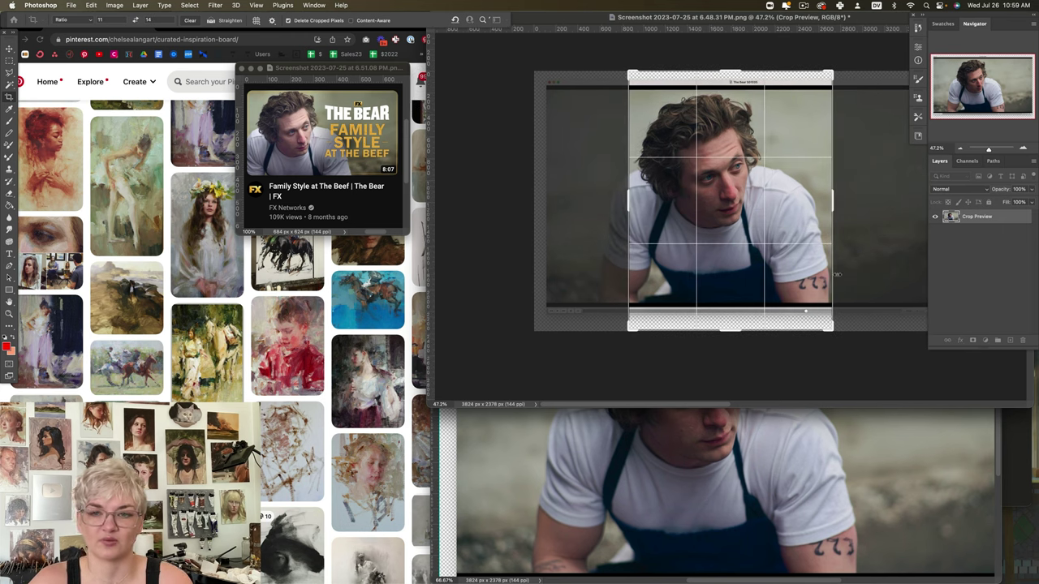
pyautogui.moveTo(834, 330)
pyautogui.mouseDown()
pyautogui.moveTo(814, 314)
pyautogui.moveTo(826, 323)
pyautogui.mouseUp()
pyautogui.moveTo(694, 162); pyautogui.dragTo(734, 162)
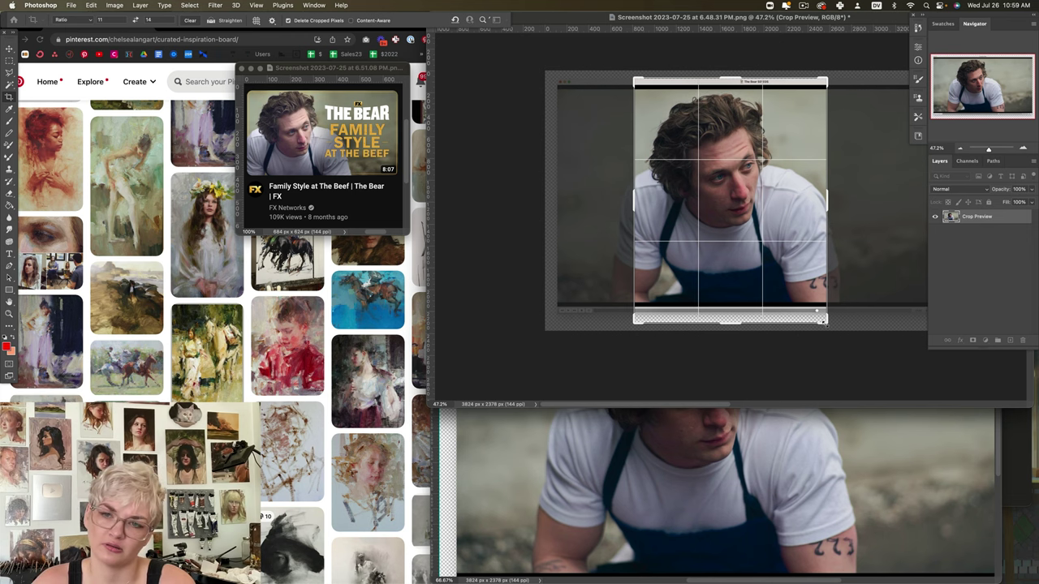
pyautogui.moveTo(821, 321); pyautogui.dragTo(796, 289)
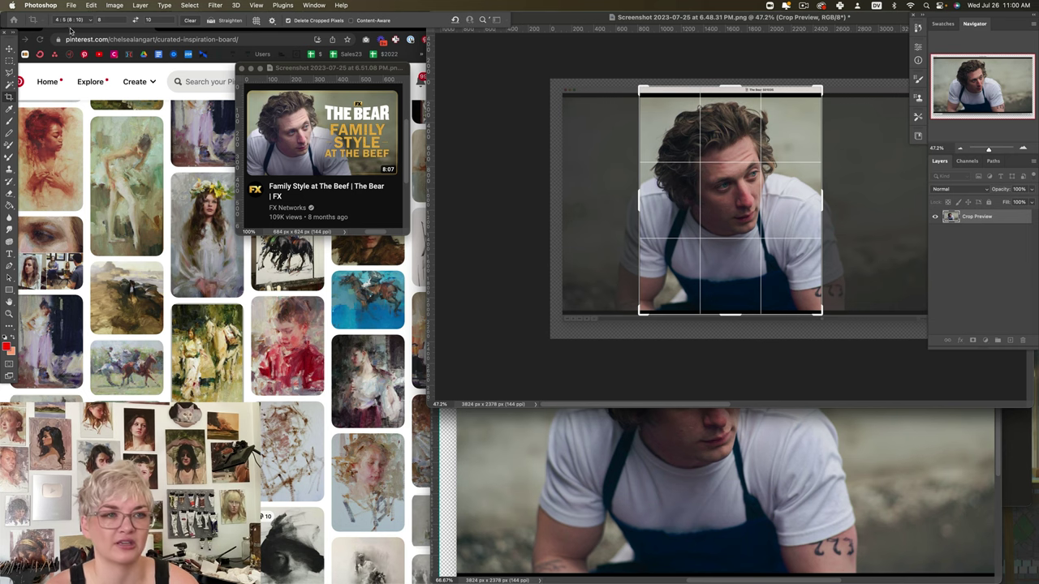
# Set the crop ratio to 14:11 and swap its width and height to get an 11:14 portrait frame
pyautogui.click(113, 21)
pyautogui.write('11')
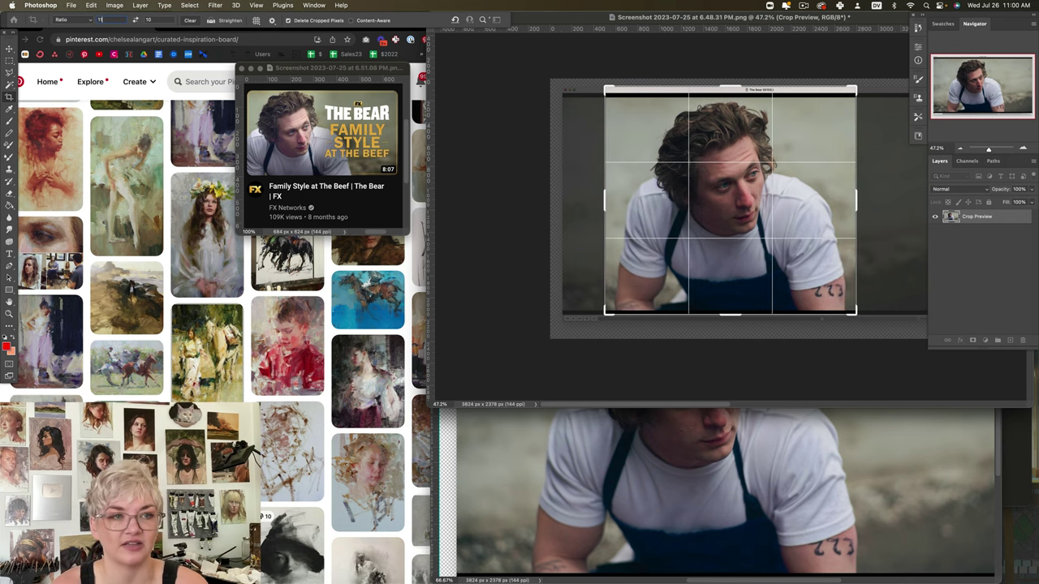
pyautogui.press('BackSpace')
pyautogui.write('4')
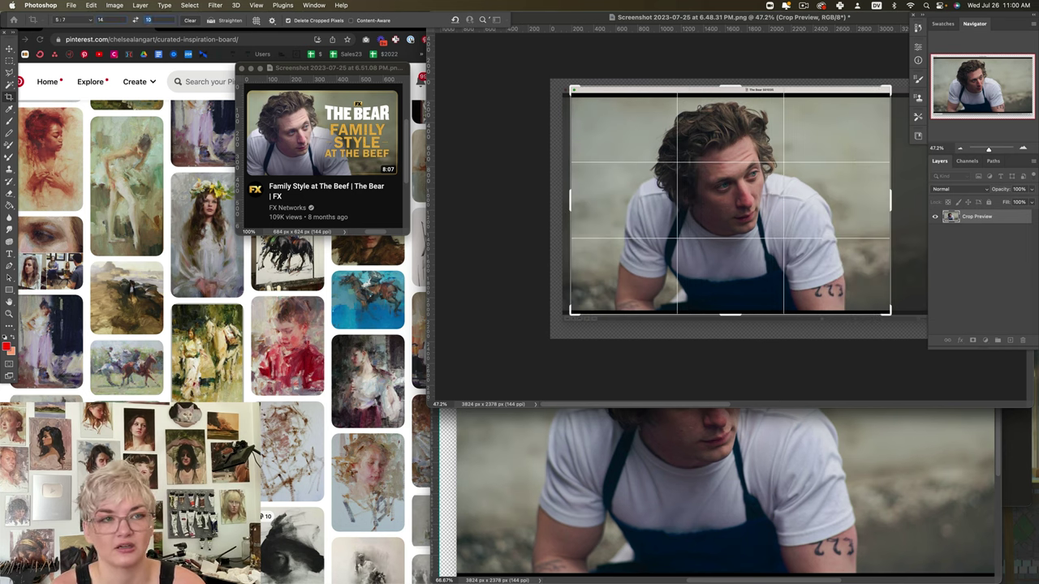
pyautogui.write('11')
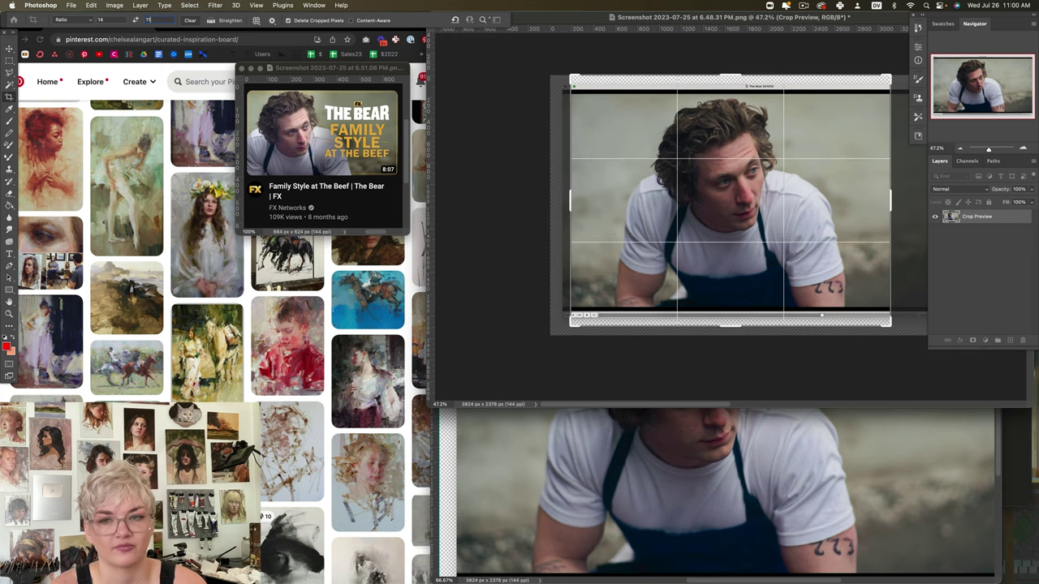
pyautogui.click(136, 20)
# Fine-tune the man's position inside the 11:14 frame and apply the crop
pyautogui.moveTo(759, 254); pyautogui.dragTo(754, 256)
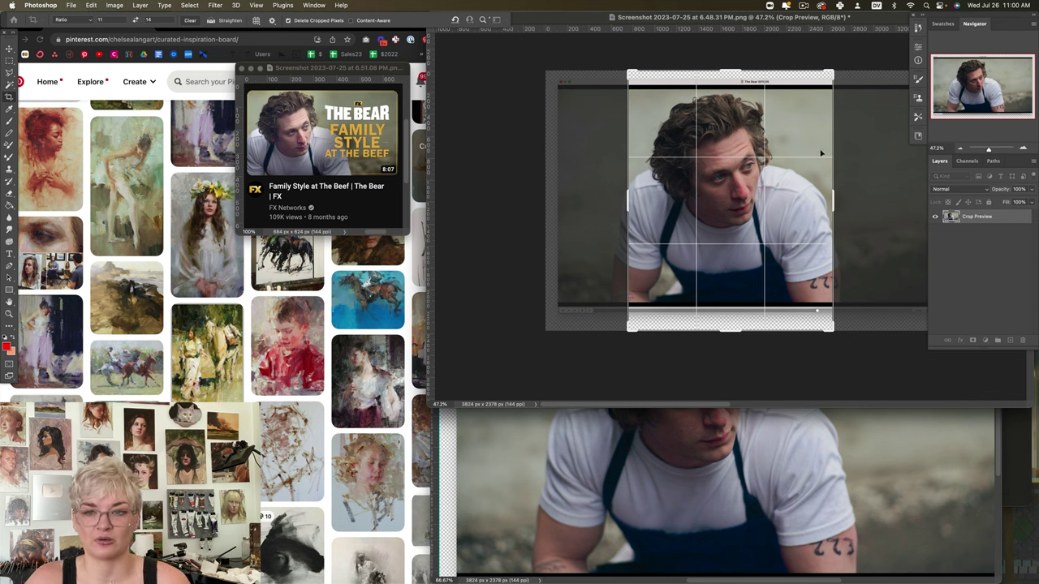
pyautogui.moveTo(757, 186); pyautogui.dragTo(753, 181)
pyautogui.press('Return')
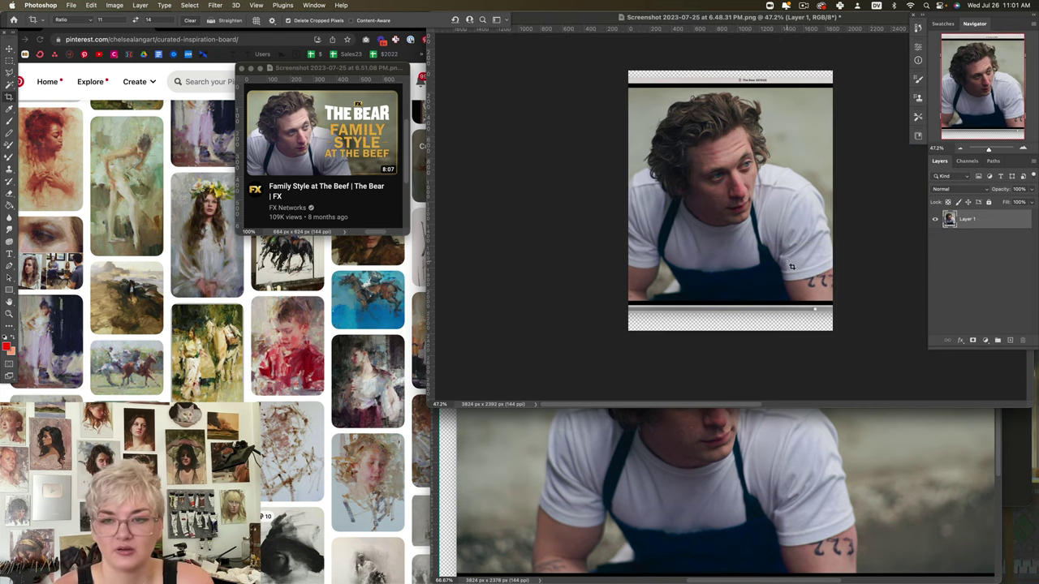
# Select the border strips above and below the photo, excluding the man, with the Rectangular Marquee tool
pyautogui.click(11, 62)
pyautogui.moveTo(629, 72); pyautogui.dragTo(839, 92)
pyautogui.moveTo(836, 330); pyautogui.dragTo(608, 301)
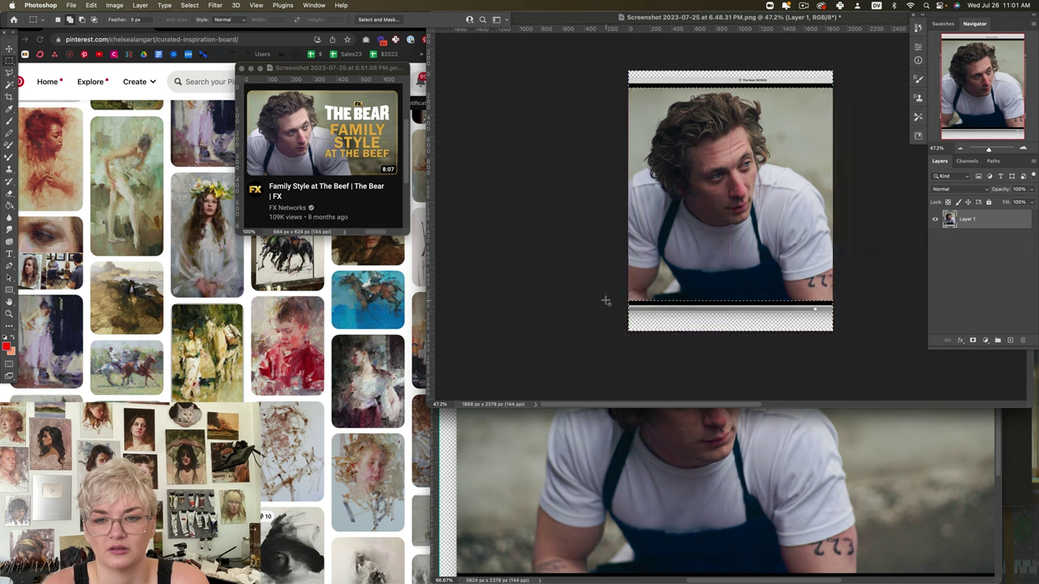
pyautogui.click(115, 5)
pyautogui.moveTo(139, 5)
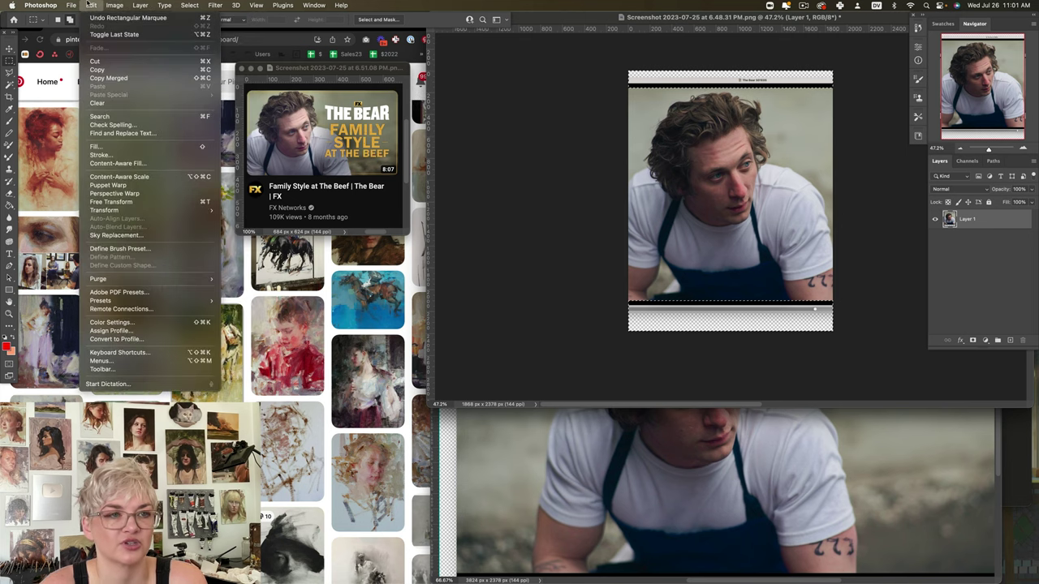
pyautogui.click(134, 164)
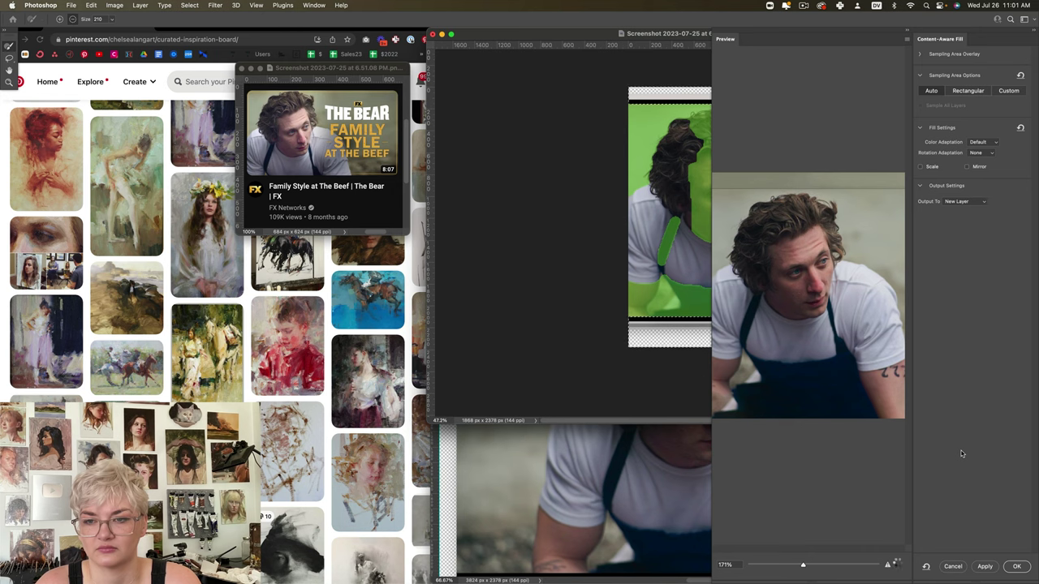
pyautogui.click(951, 568)
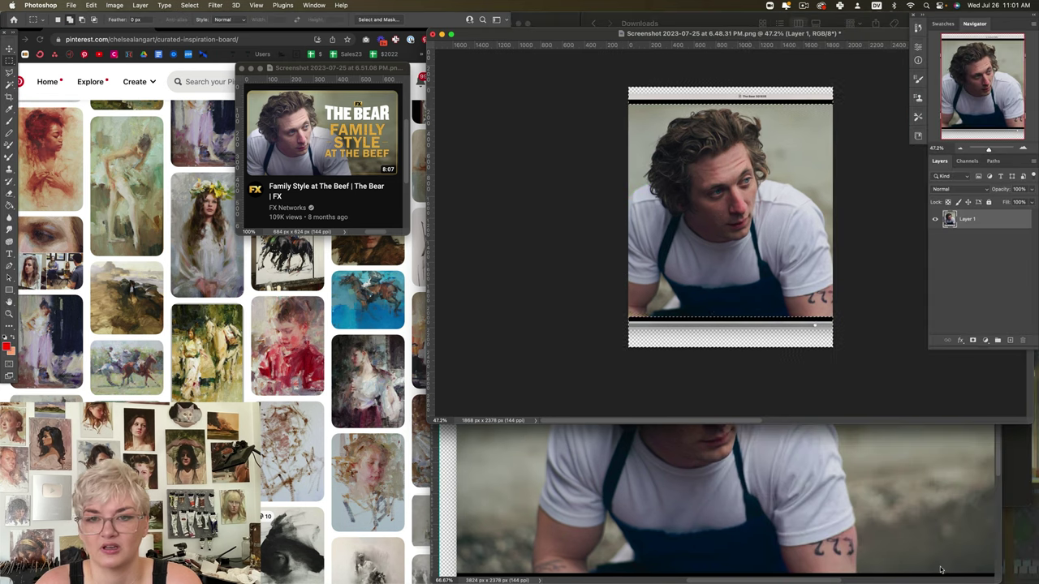
# Extend the upper strip's selection to the photo edge, Content-Aware Fill both strips to a new layer, and deselect
pyautogui.moveTo(620, 81); pyautogui.dragTo(836, 106)
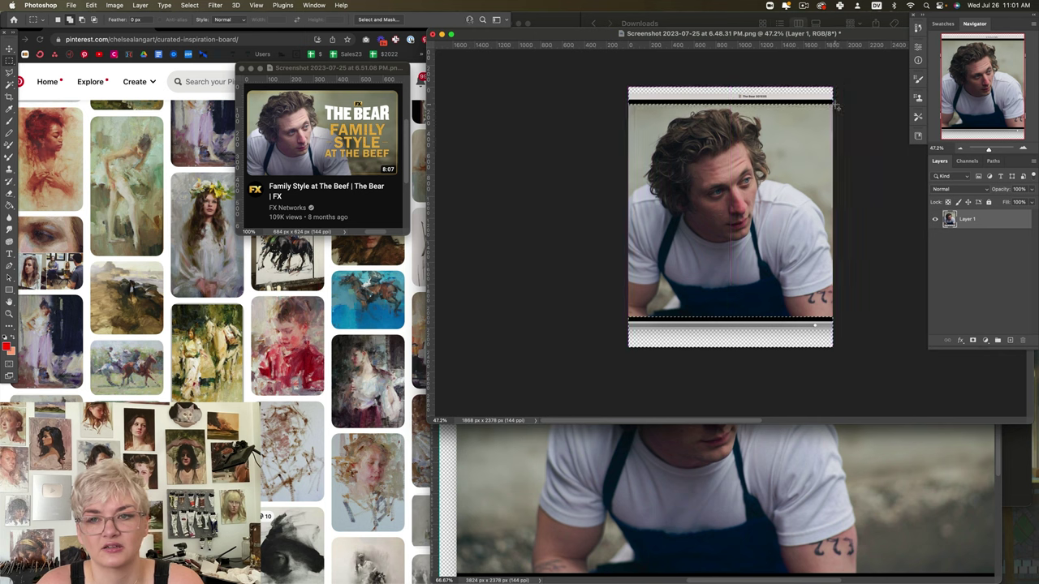
pyautogui.click(114, 5)
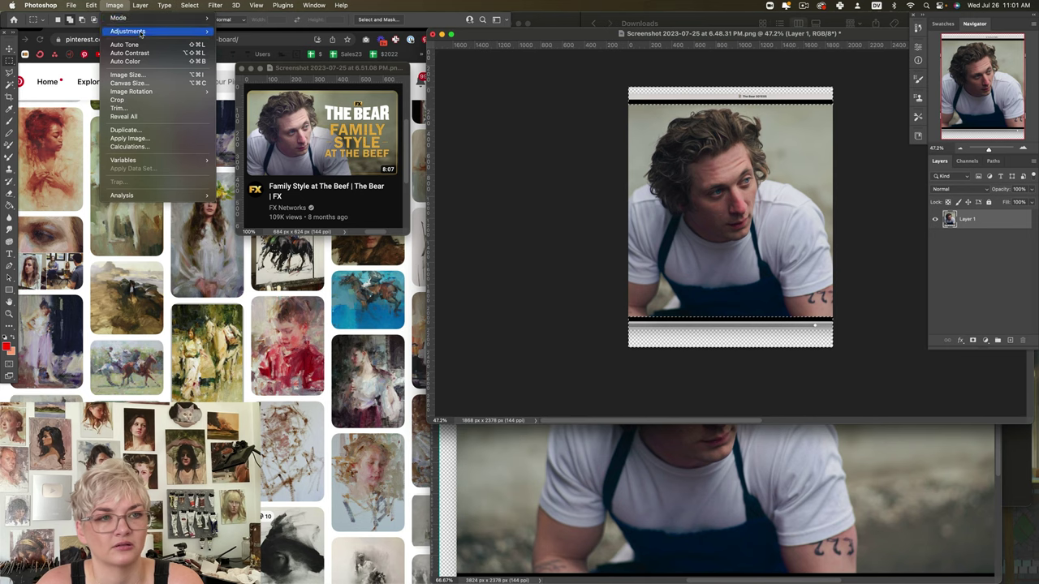
pyautogui.moveTo(91, 5)
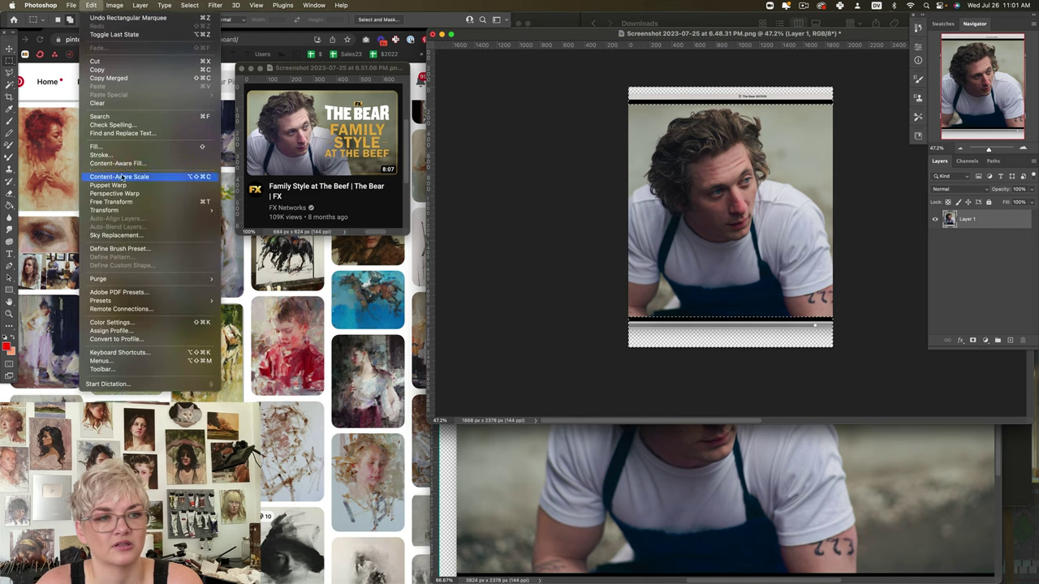
pyautogui.click(117, 164)
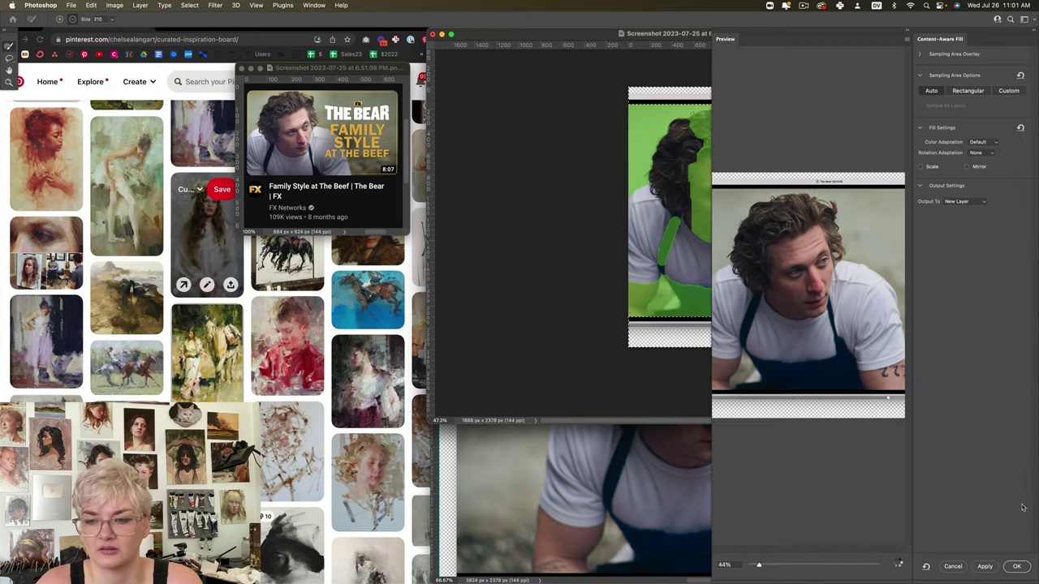
pyautogui.click(1016, 568)
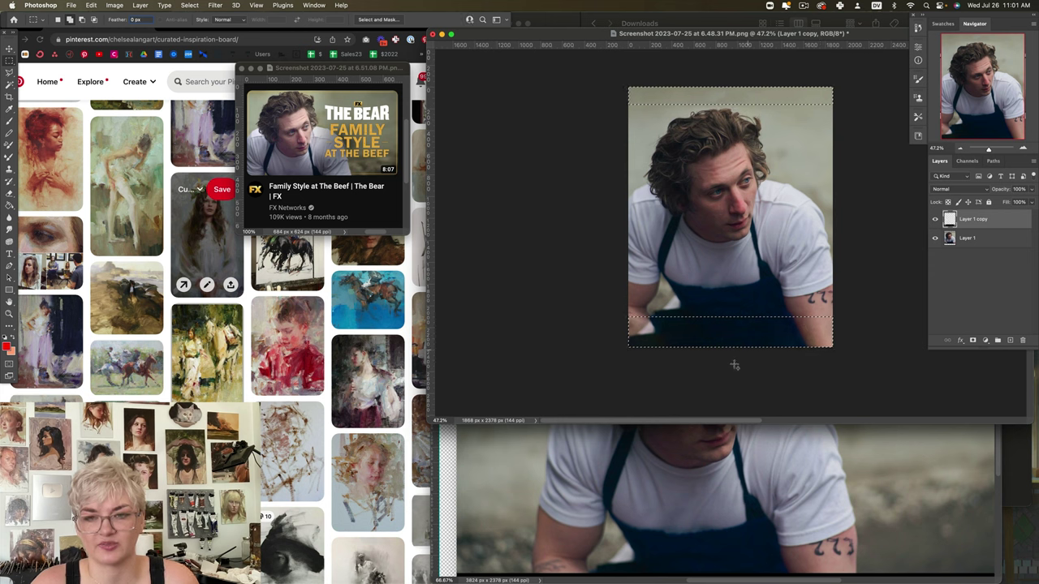
pyautogui.click(591, 341)
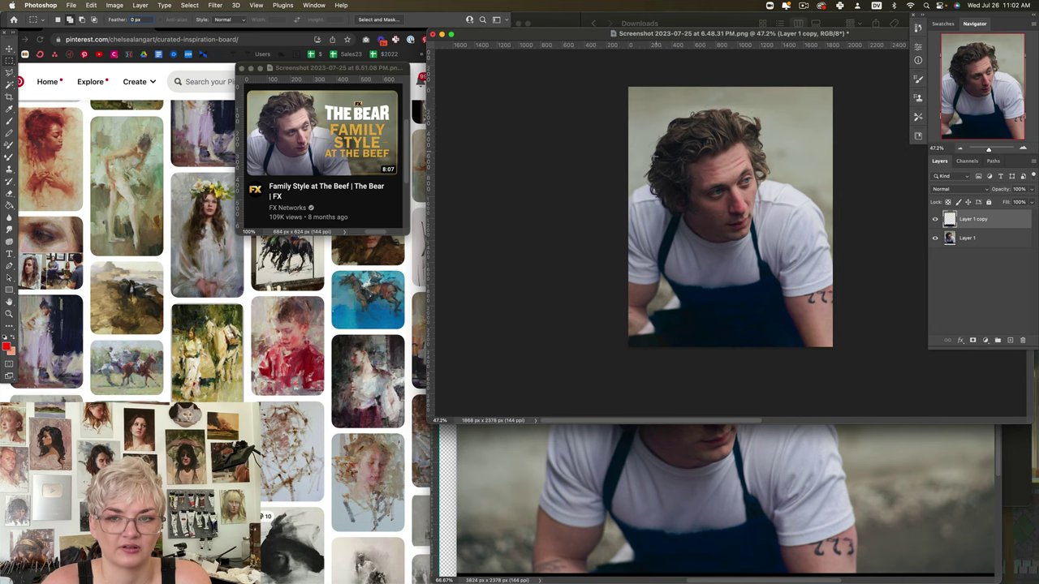
# Switch to the Pinterest inspiration board in Chrome and examine the unfinished edges and backgrounds of its portrait paintings
pyautogui.click(314, 317)
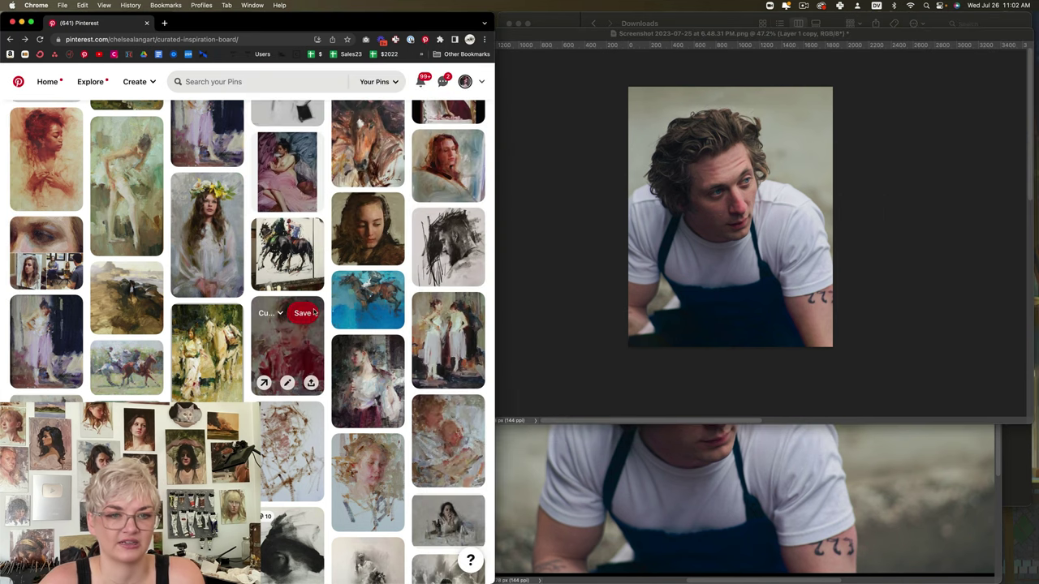
pyautogui.click(351, 241)
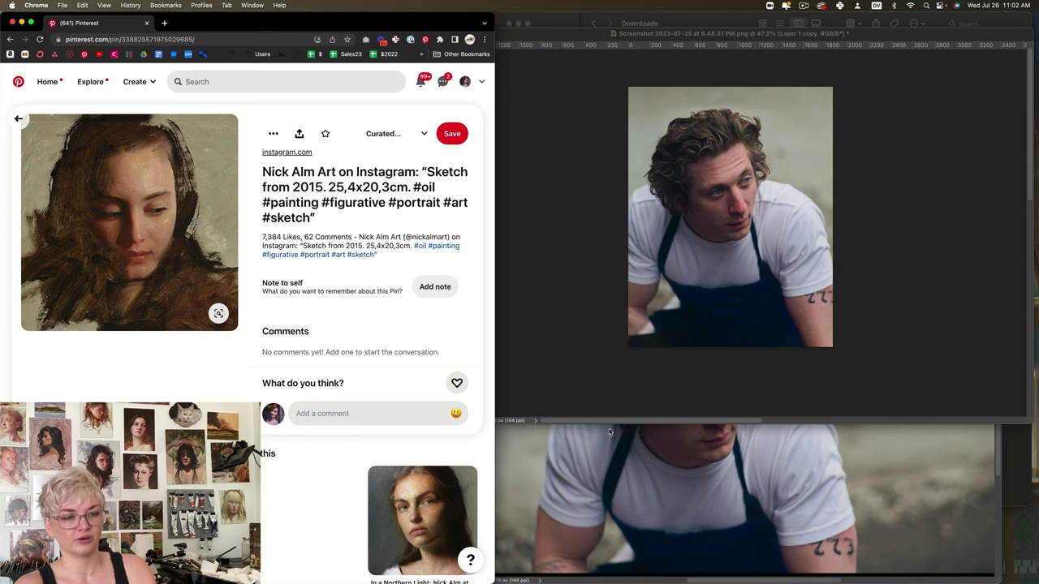
pyautogui.click(9, 39)
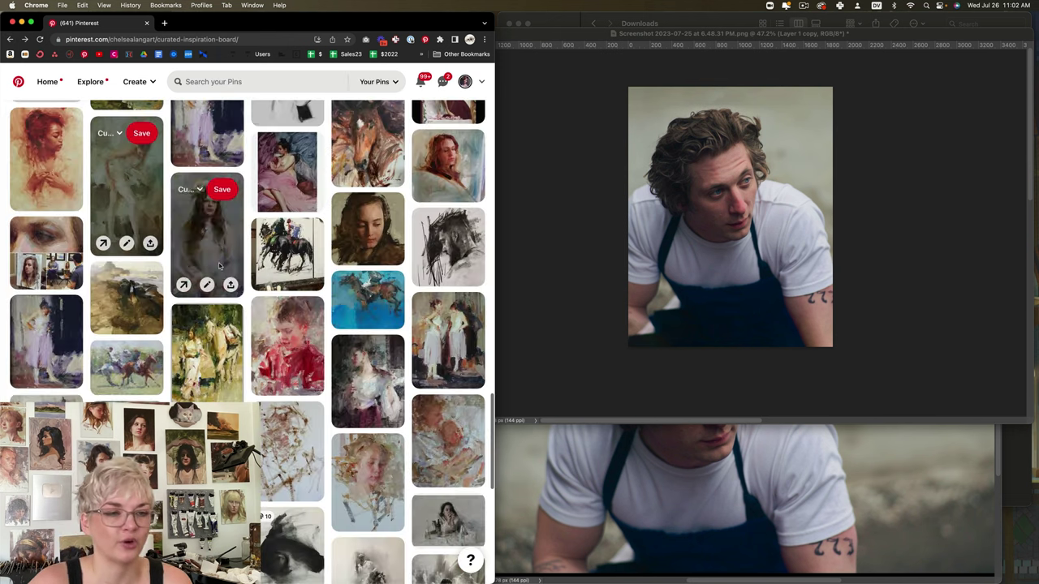
pyautogui.click(365, 499)
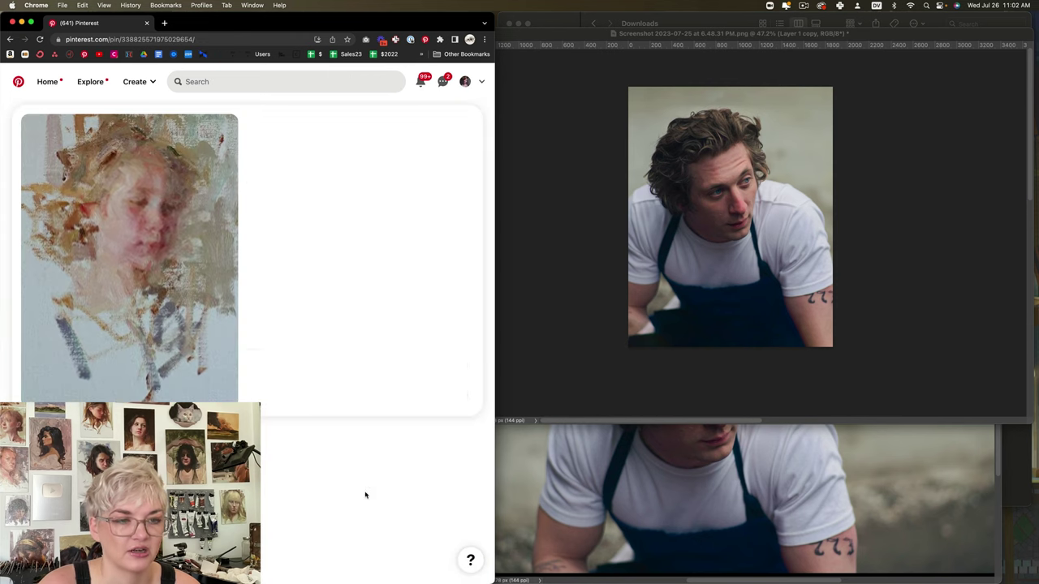
pyautogui.click(11, 39)
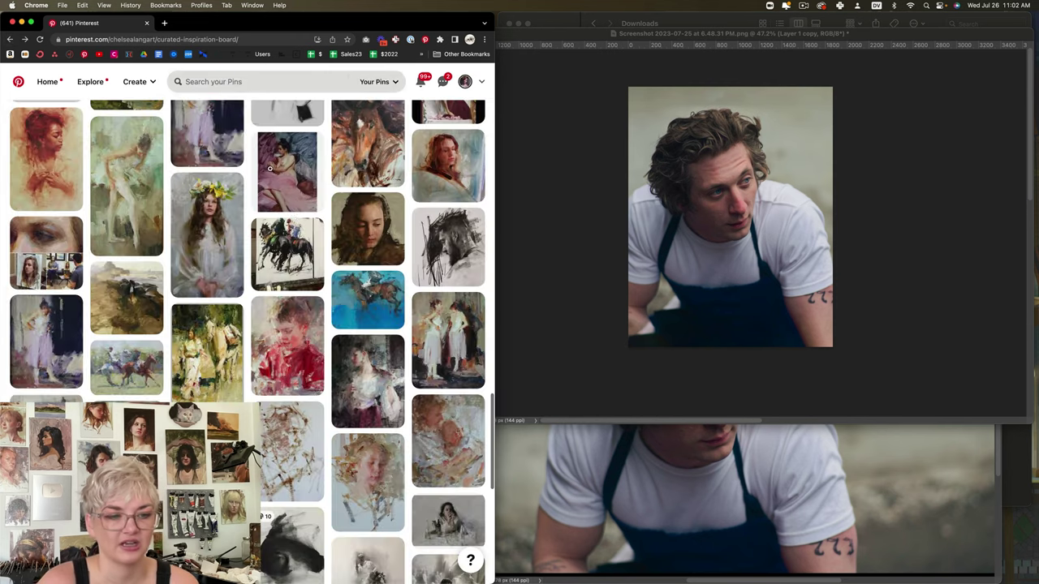
pyautogui.scroll(5, 367, 329)
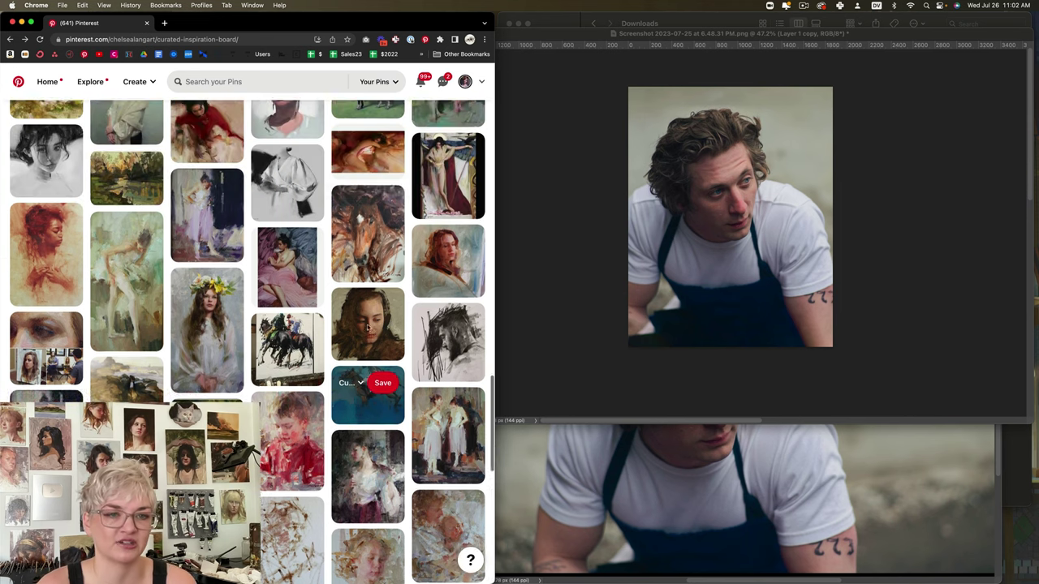
pyautogui.scroll(5, 379, 323)
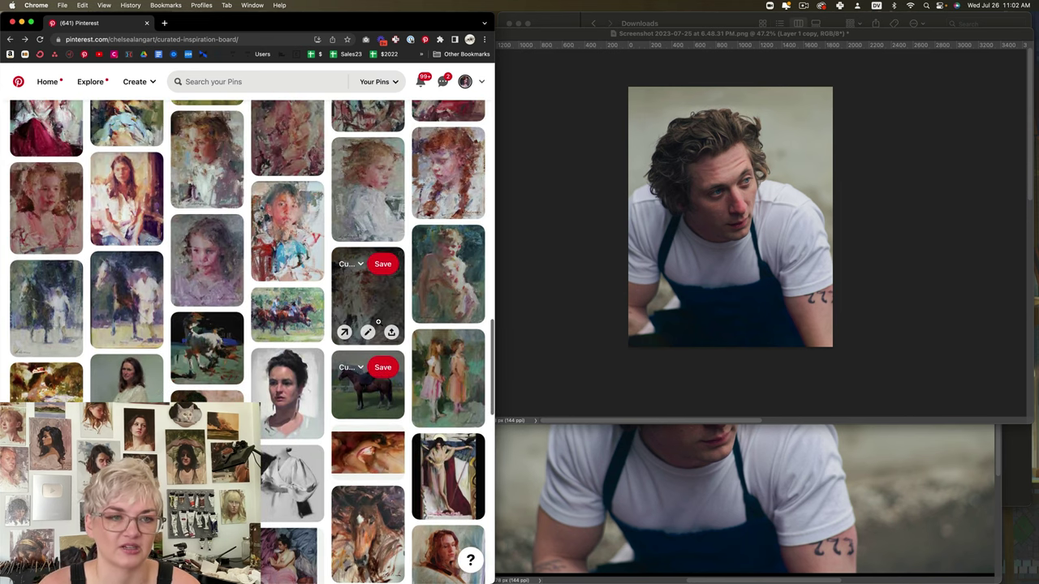
pyautogui.scroll(-15, 382, 322)
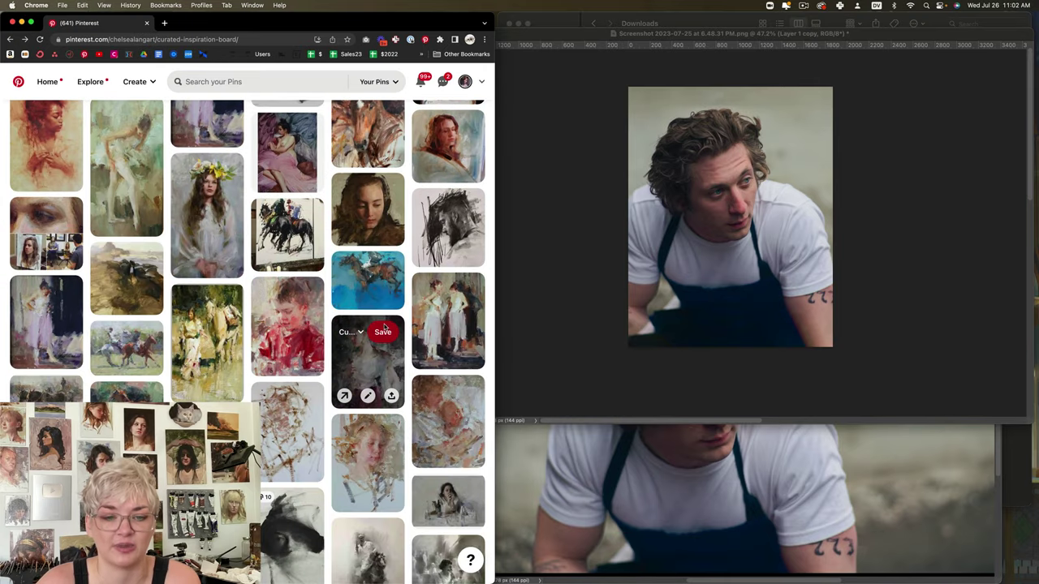
pyautogui.scroll(-1, 384, 327)
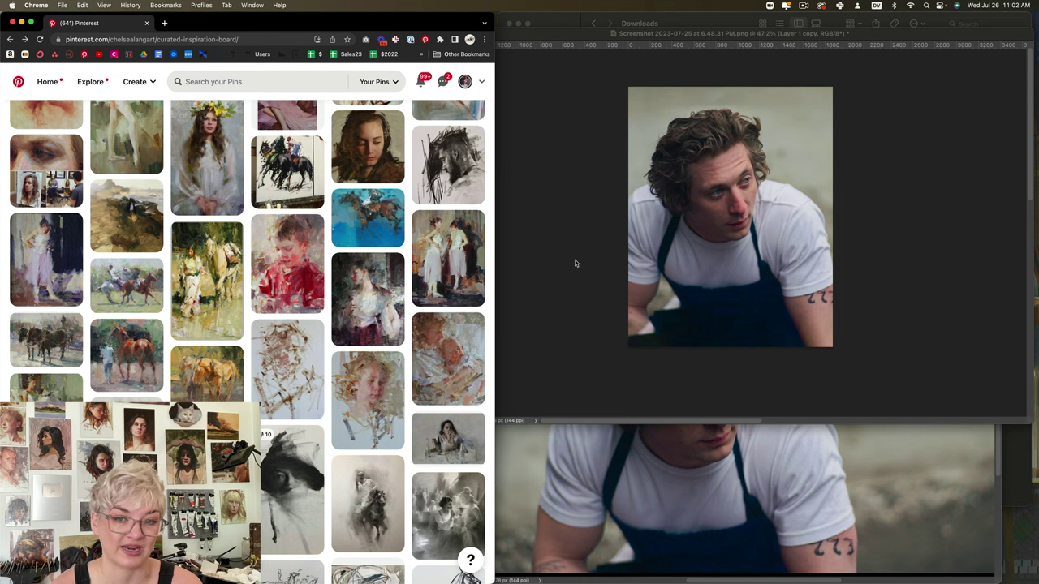
pyautogui.click(804, 4)
pyautogui.click(822, 39)
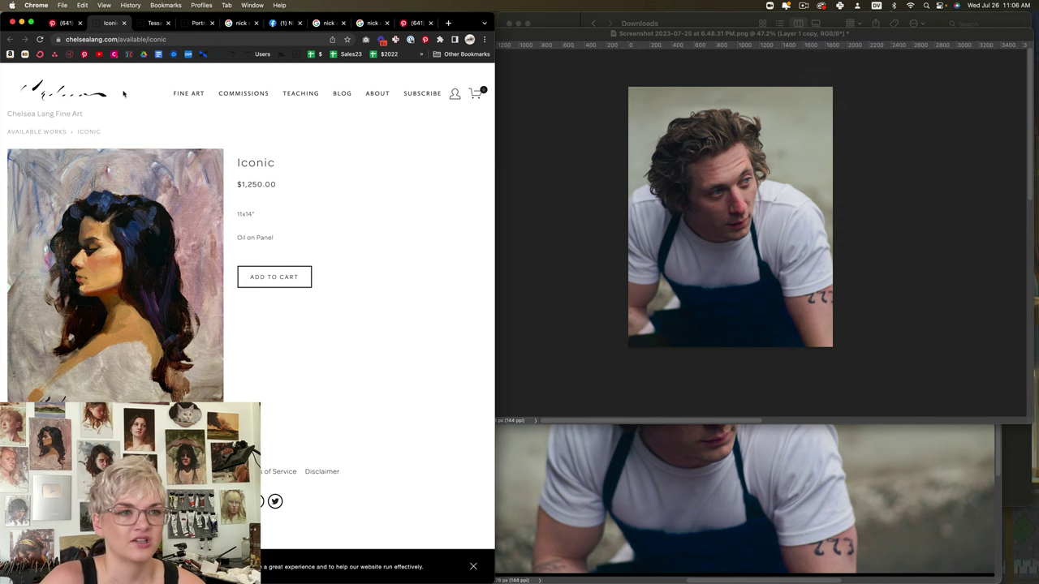
# Compare the composition and background treatment of the paintings Iconic, Tessa 2 and Portrait Study 2
pyautogui.click(154, 25)
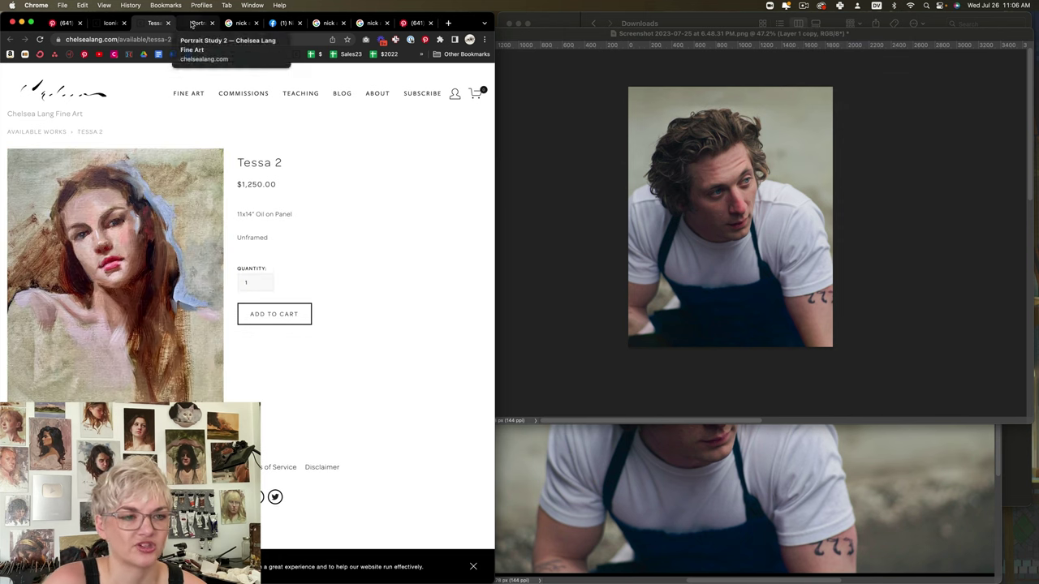
pyautogui.click(195, 23)
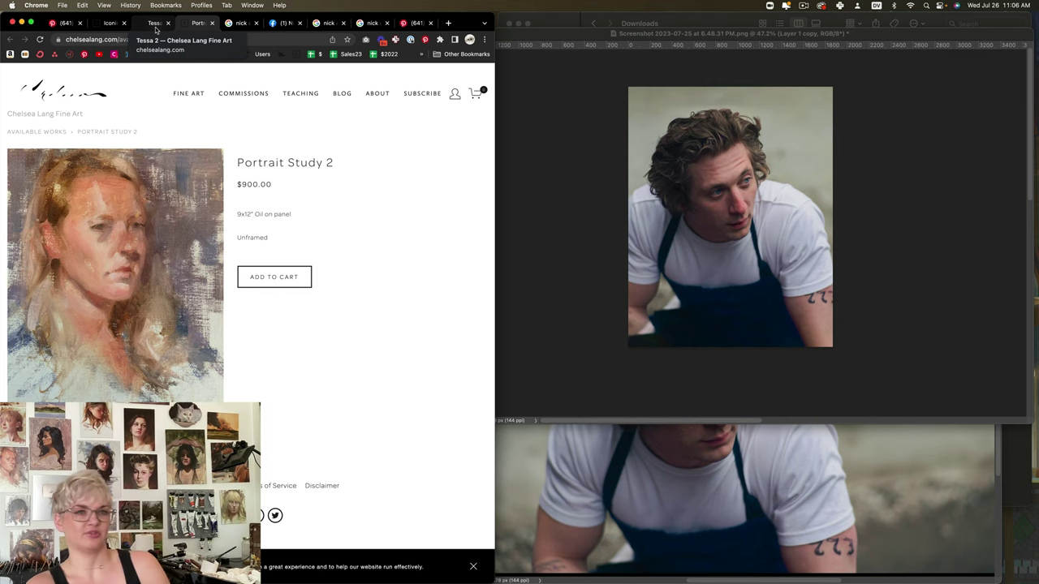
pyautogui.click(96, 24)
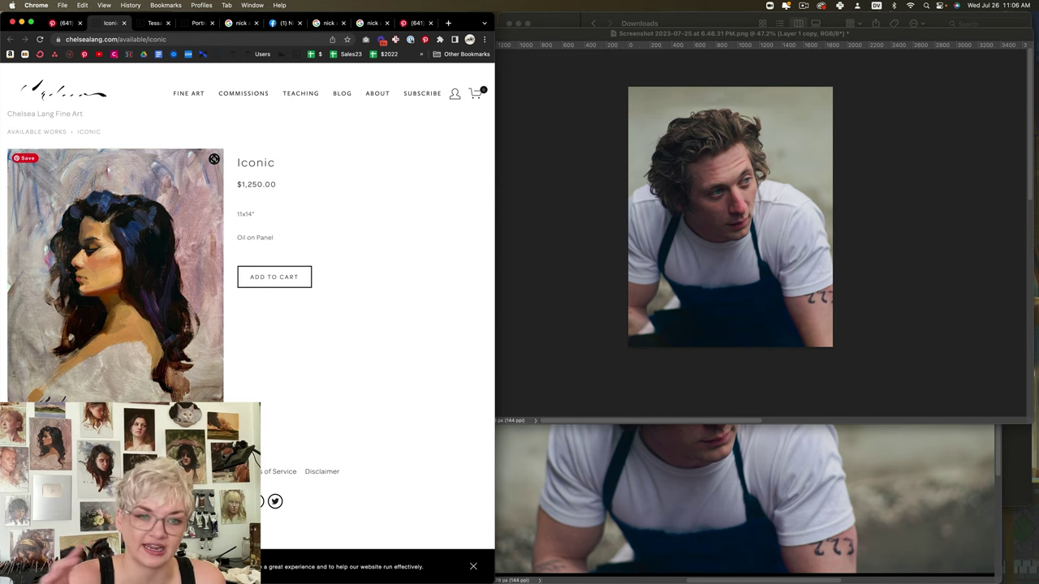
pyautogui.click(148, 25)
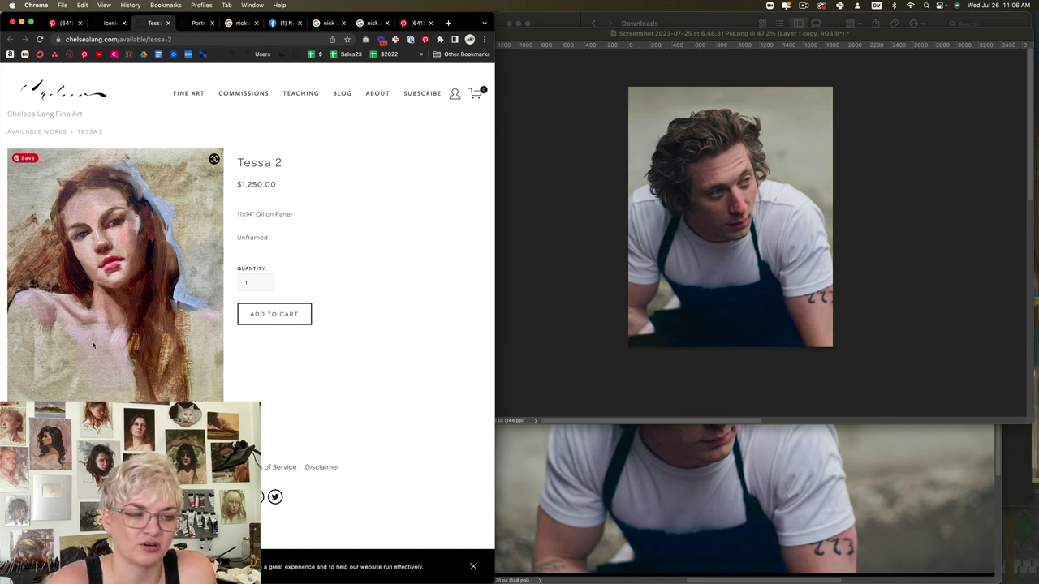
pyautogui.click(188, 25)
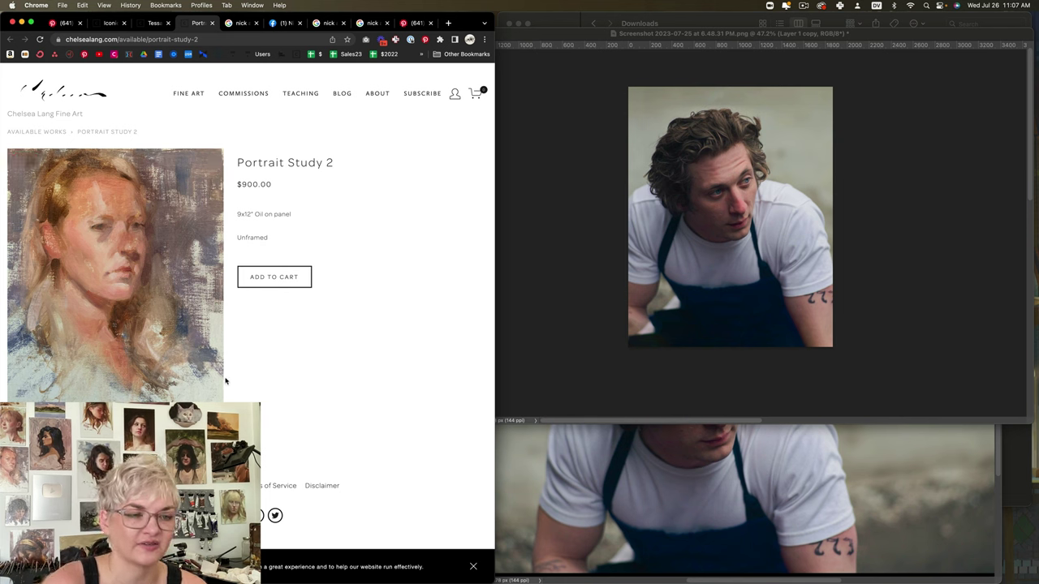
# Examine the open Nick Alm head studies for head placement, negative space and how the neck and shoulders fade out
pyautogui.click(243, 23)
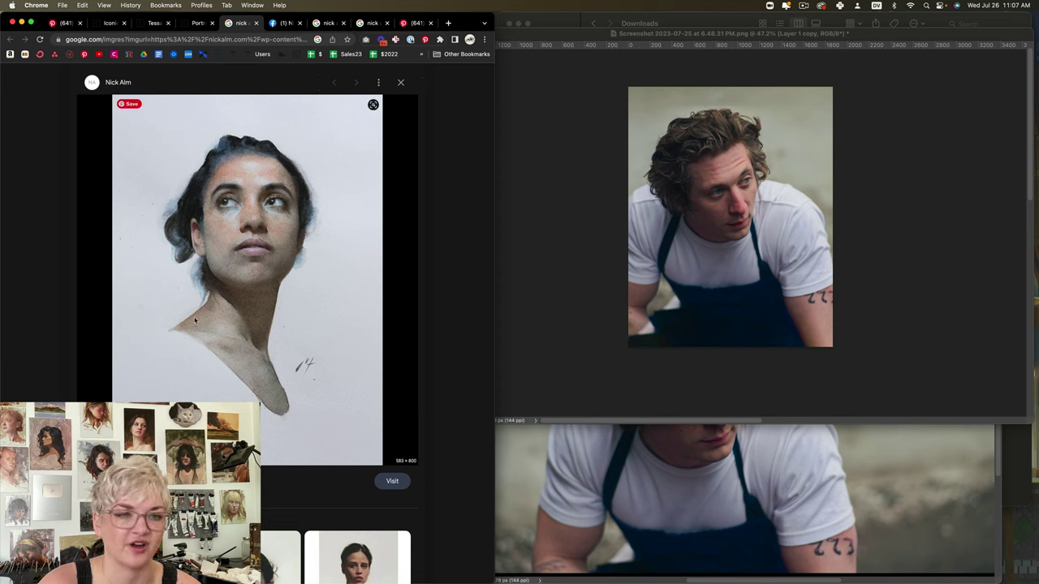
pyautogui.click(277, 23)
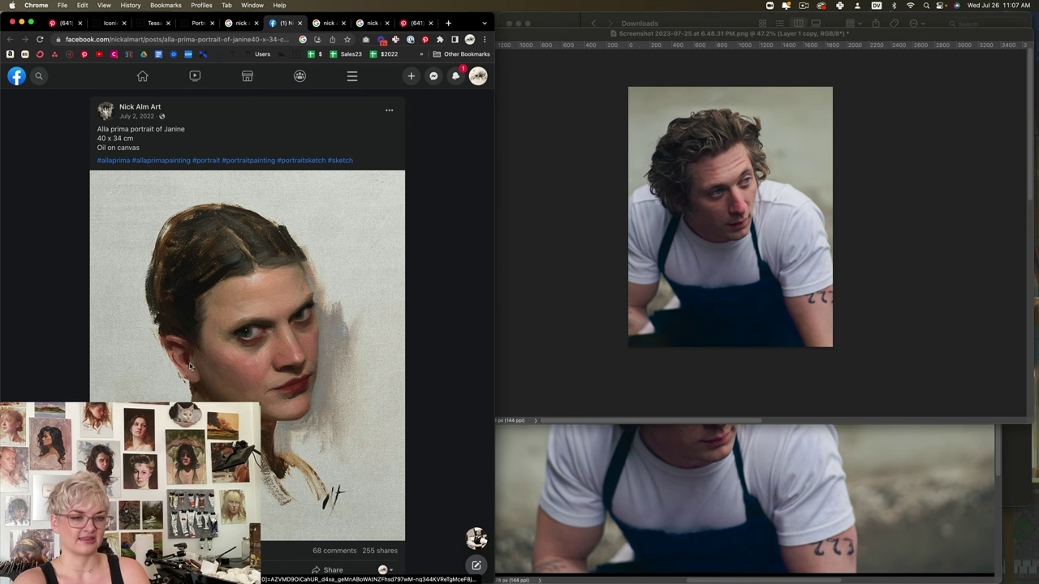
pyautogui.click(329, 23)
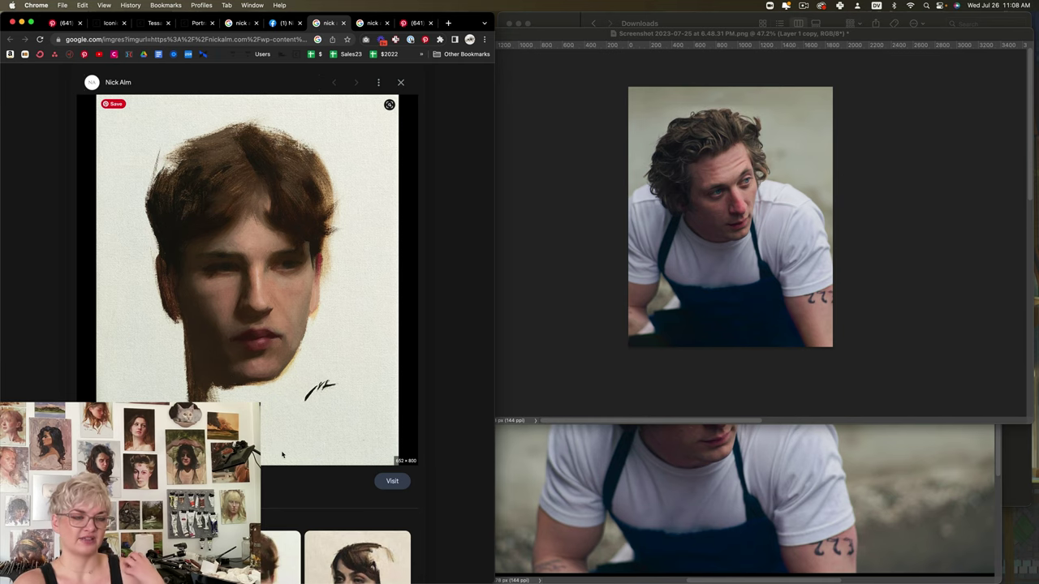
pyautogui.scroll(-3, 283, 430)
pyautogui.scroll(3, 283, 427)
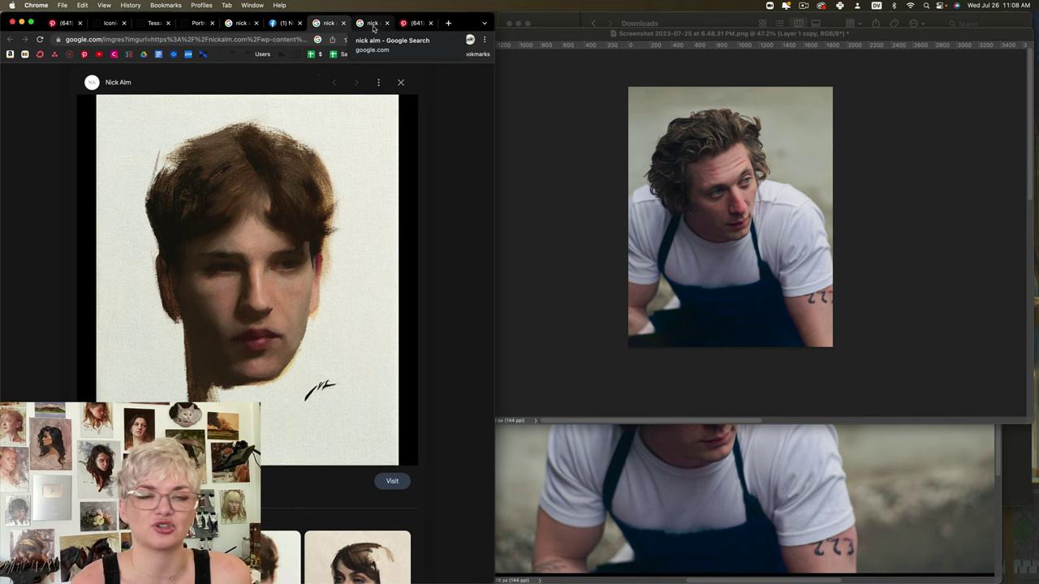
pyautogui.click(373, 22)
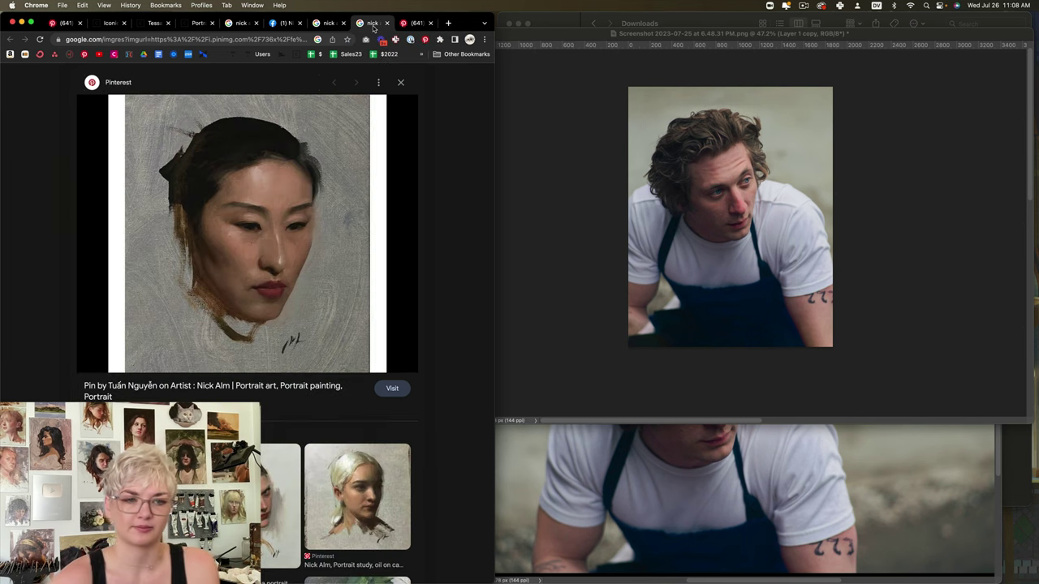
# Paste Nick Alm's Pinterest portrait of the man in the cap into the cropped Photoshop document, aligned to the canvas bottom, at 47% opacity
pyautogui.click(416, 23)
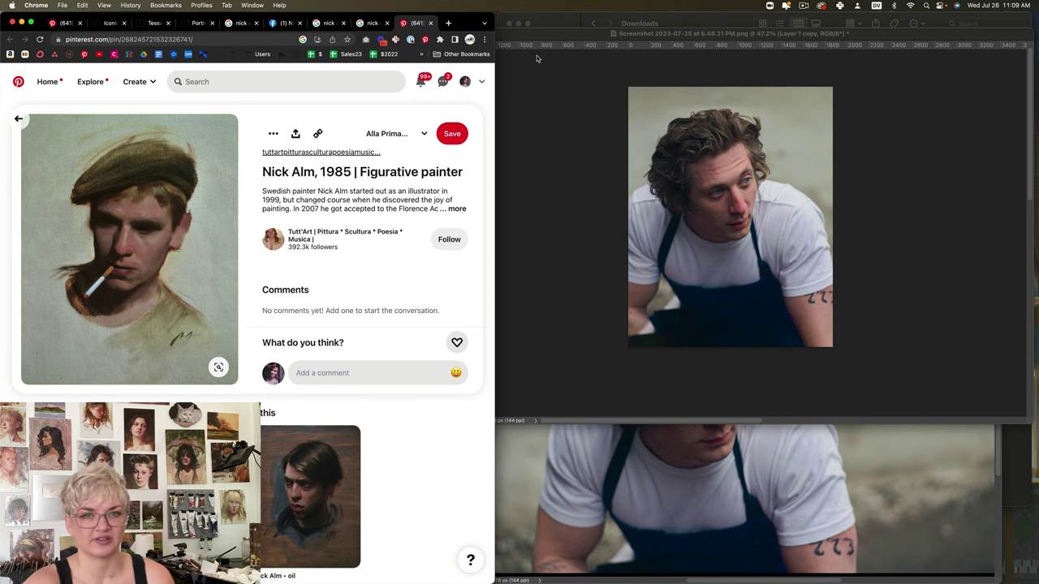
pyautogui.click(572, 41)
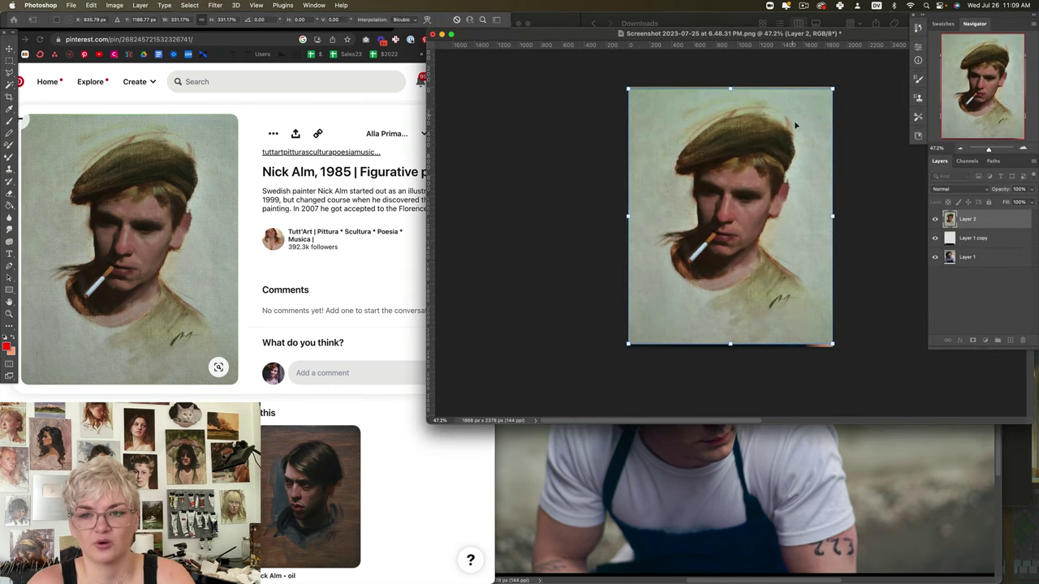
pyautogui.press('super+v')
pyautogui.moveTo(743, 279); pyautogui.dragTo(743, 283)
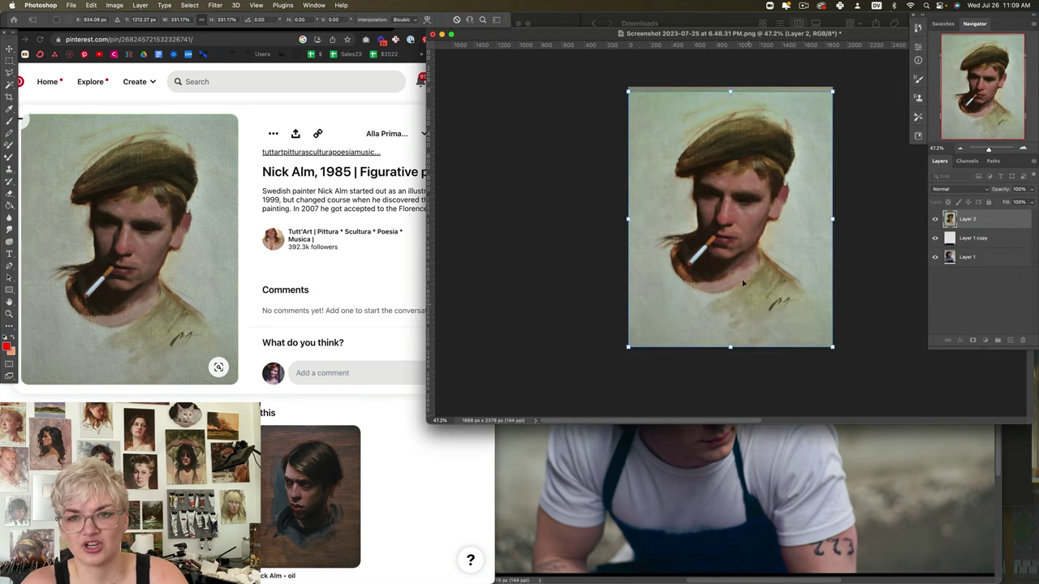
pyautogui.press('Return')
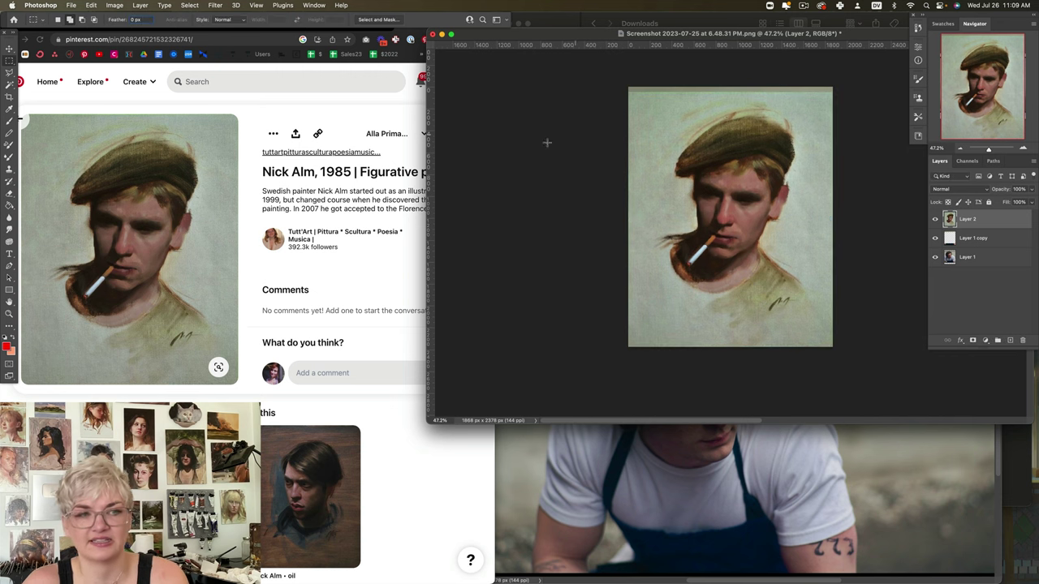
pyautogui.click(1031, 189)
pyautogui.moveTo(1026, 202); pyautogui.dragTo(1018, 202)
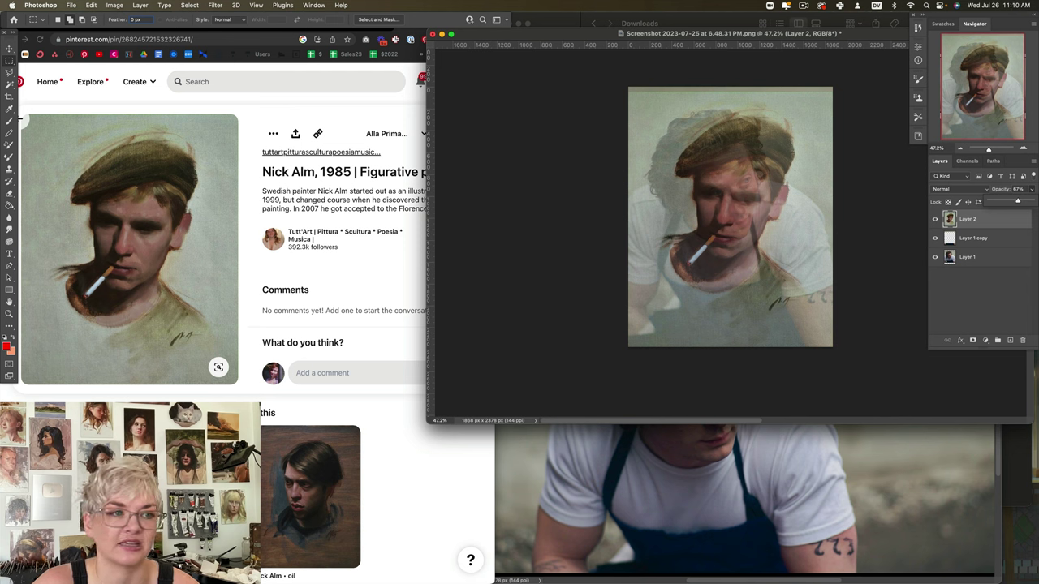
# Move the semi-transparent painting layer up and slightly right so the painted face overlaps the actor's head
pyautogui.press('v')
pyautogui.moveTo(747, 254); pyautogui.dragTo(755, 206)
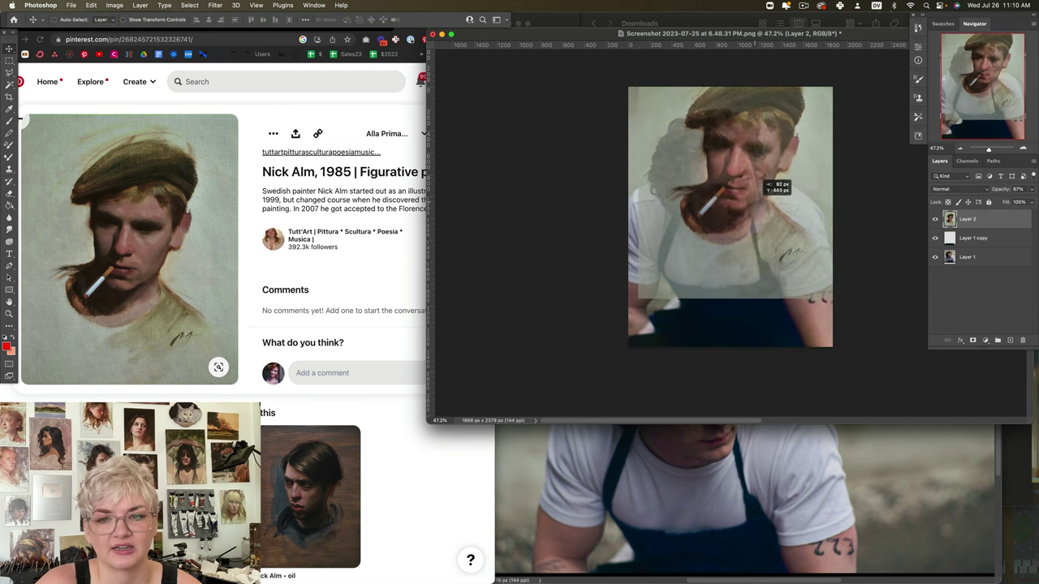
pyautogui.moveTo(762, 181); pyautogui.dragTo(762, 181)
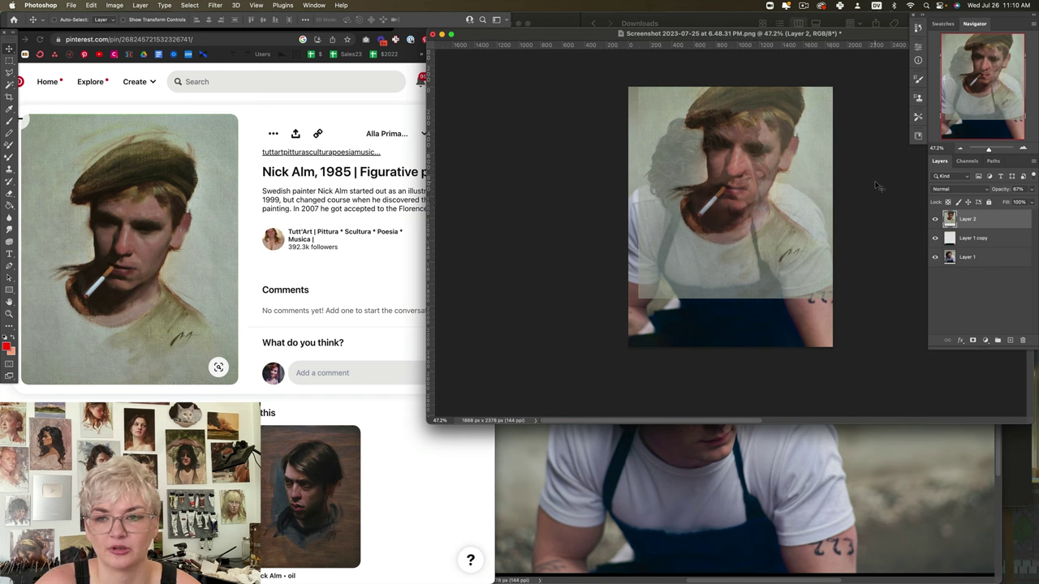
# Erase the painted man's head with the Eraser at up to 100% opacity to uncover the actor's, and set the layer opacity to 100%
pyautogui.click(10, 195)
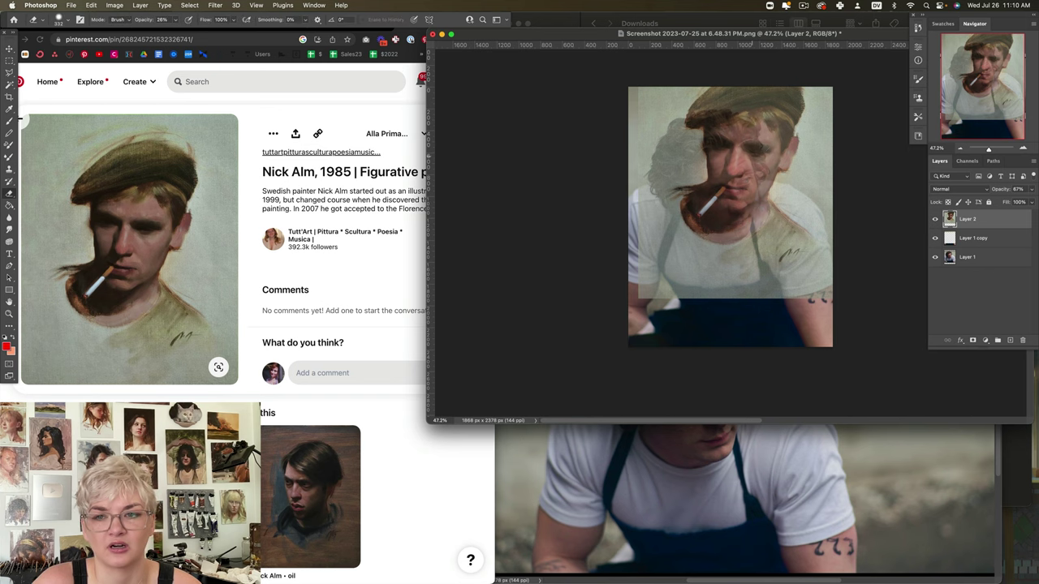
pyautogui.moveTo(734, 178)
pyautogui.mouseDown()
pyautogui.moveTo(751, 204)
pyautogui.moveTo(740, 191)
pyautogui.mouseUp()
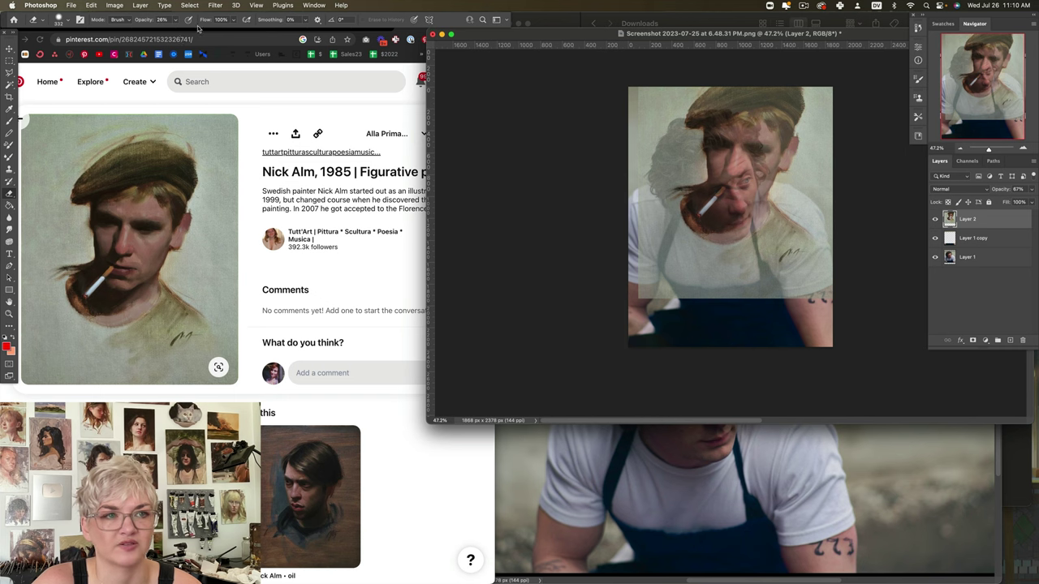
pyautogui.moveTo(176, 22)
pyautogui.mouseDown()
pyautogui.moveTo(179, 33)
pyautogui.moveTo(219, 37)
pyautogui.mouseUp()
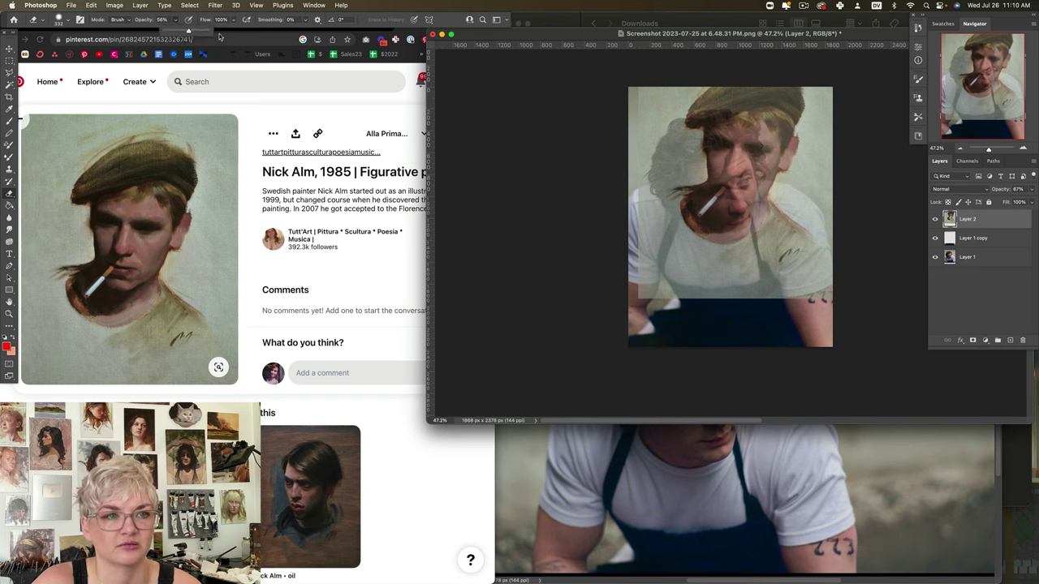
pyautogui.moveTo(743, 145)
pyautogui.mouseDown()
pyautogui.moveTo(765, 191)
pyautogui.moveTo(747, 203)
pyautogui.moveTo(788, 126)
pyautogui.moveTo(792, 167)
pyautogui.moveTo(787, 97)
pyautogui.moveTo(722, 114)
pyautogui.moveTo(733, 85)
pyautogui.moveTo(701, 117)
pyautogui.moveTo(722, 183)
pyautogui.moveTo(709, 207)
pyautogui.moveTo(727, 221)
pyautogui.moveTo(719, 223)
pyautogui.moveTo(660, 179)
pyautogui.moveTo(682, 143)
pyautogui.mouseUp()
pyautogui.click(1029, 192)
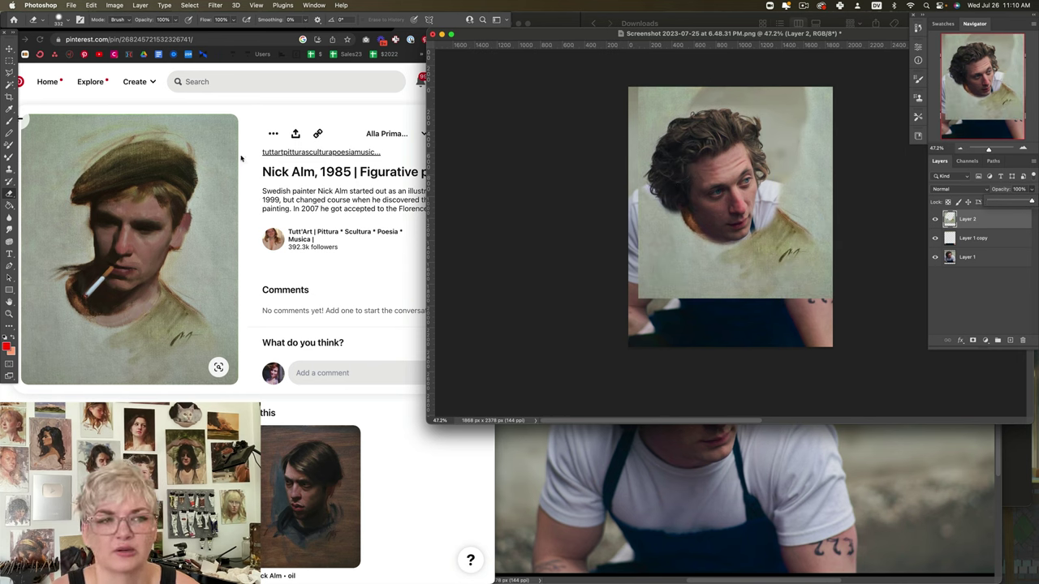
# Clone the painting's background over the white shirt and shoulder right of the actor's face with a 201 px Clone Stamp
pyautogui.click(9, 169)
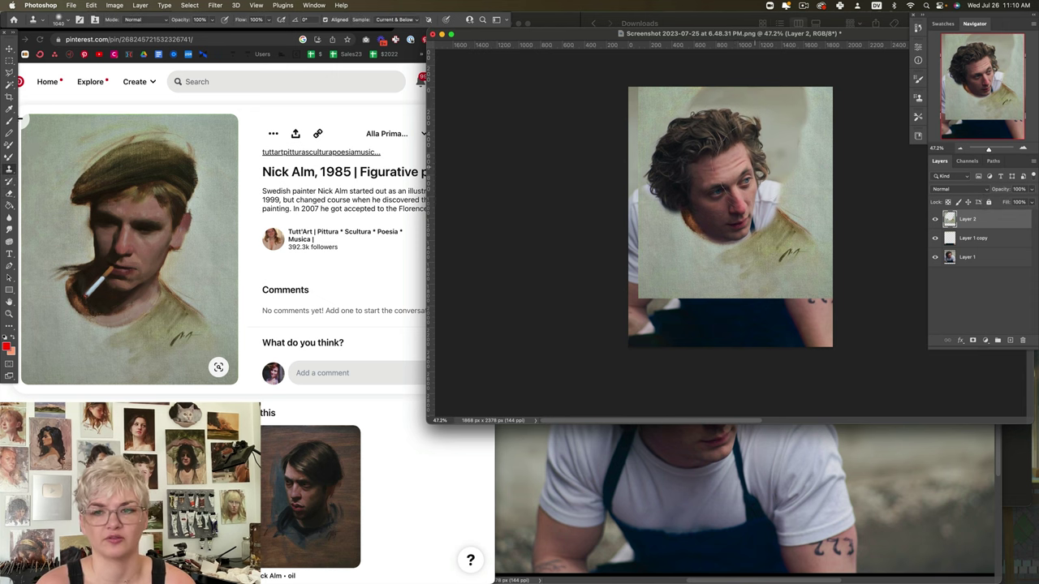
pyautogui.click(61, 22)
pyautogui.click(98, 49)
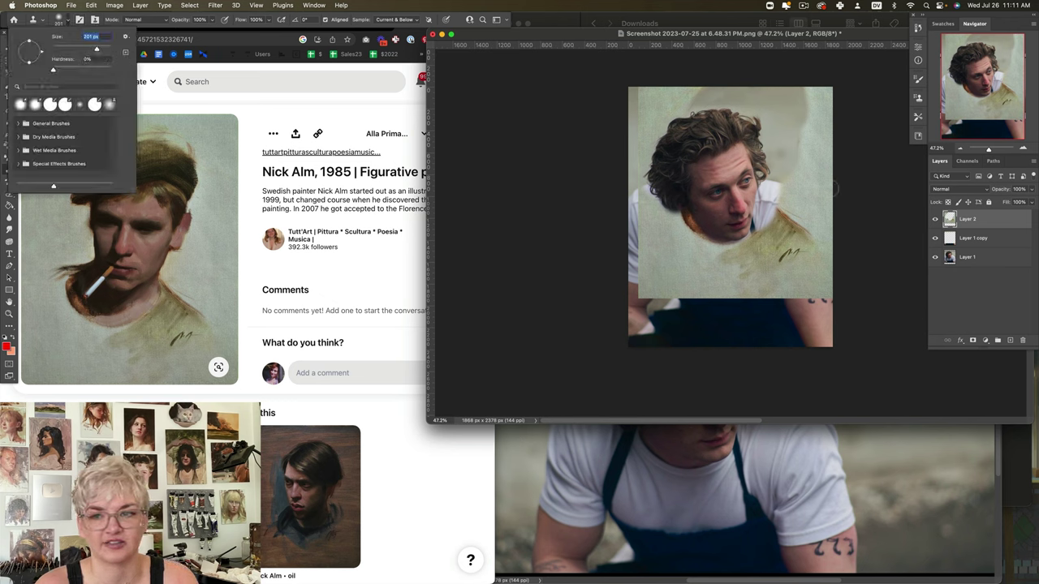
pyautogui.click(805, 190)
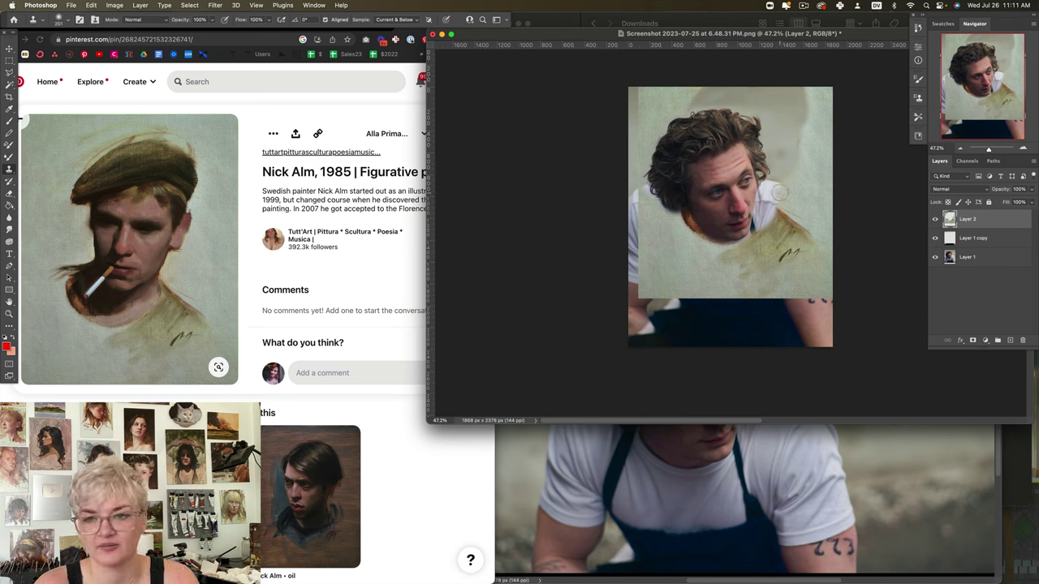
pyautogui.moveTo(771, 208)
pyautogui.mouseDown()
pyautogui.moveTo(765, 198)
pyautogui.moveTo(778, 185)
pyautogui.moveTo(758, 229)
pyautogui.mouseUp()
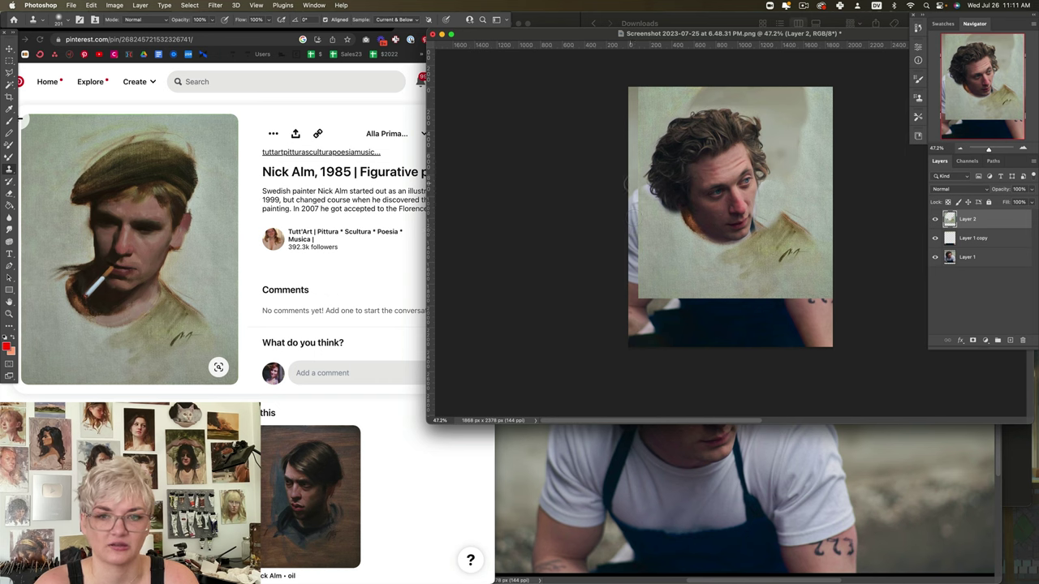
# Clone the painted background down the canvas's left edge over the shirt sleeve, undoing the first stroke
pyautogui.moveTo(630, 187)
pyautogui.mouseDown()
pyautogui.moveTo(640, 240)
pyautogui.moveTo(666, 253)
pyautogui.mouseUp()
pyautogui.press('super+z')
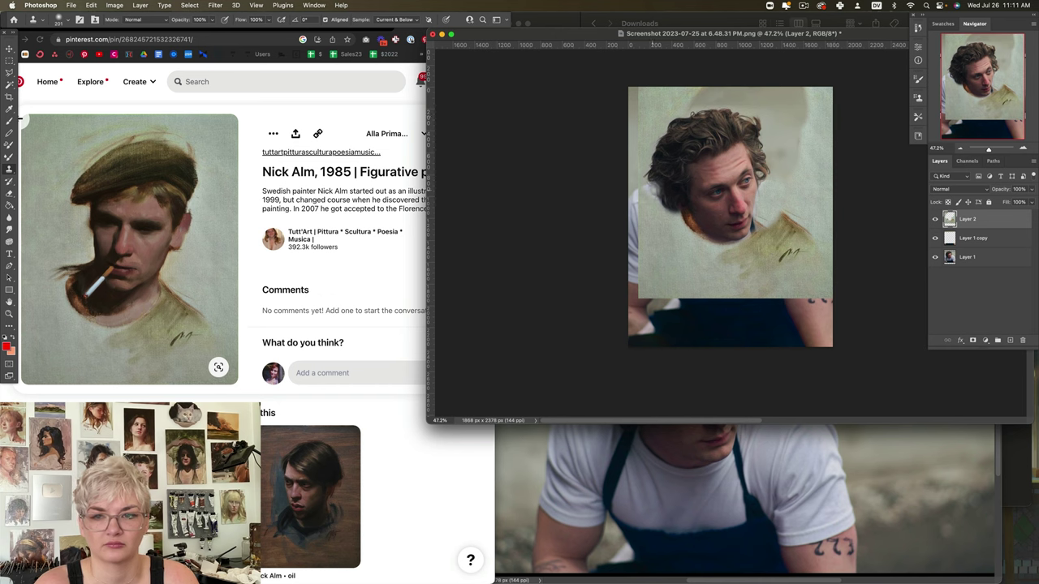
pyautogui.moveTo(633, 215); pyautogui.dragTo(637, 275)
pyautogui.moveTo(635, 193); pyautogui.dragTo(636, 190)
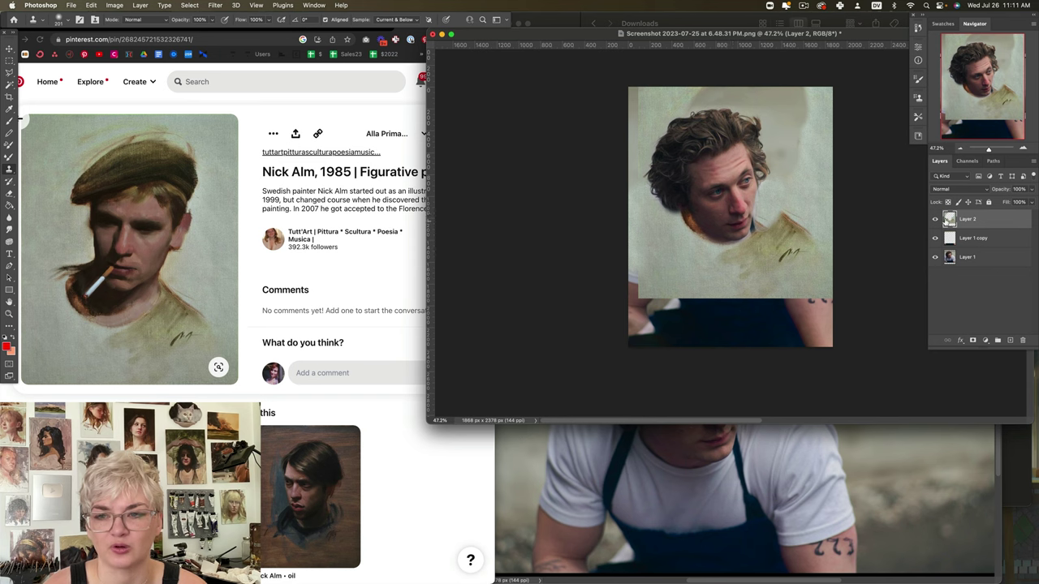
# Hide the reworked painting layer, then paste a fresh copy of the painting and scale it to about 331% to fill the canvas width
pyautogui.click(936, 219)
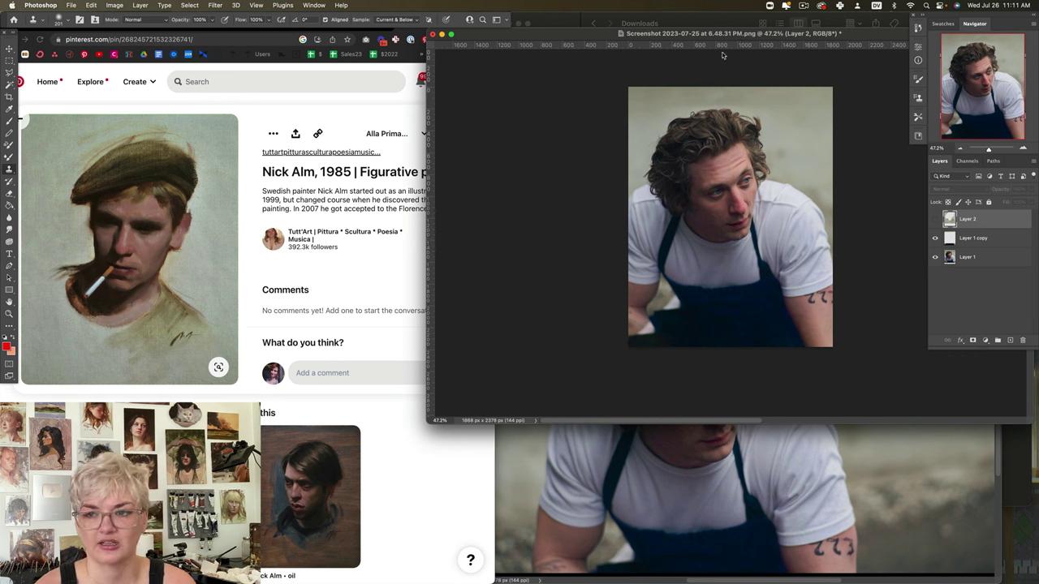
pyautogui.press('super+v')
pyautogui.press('super+t')
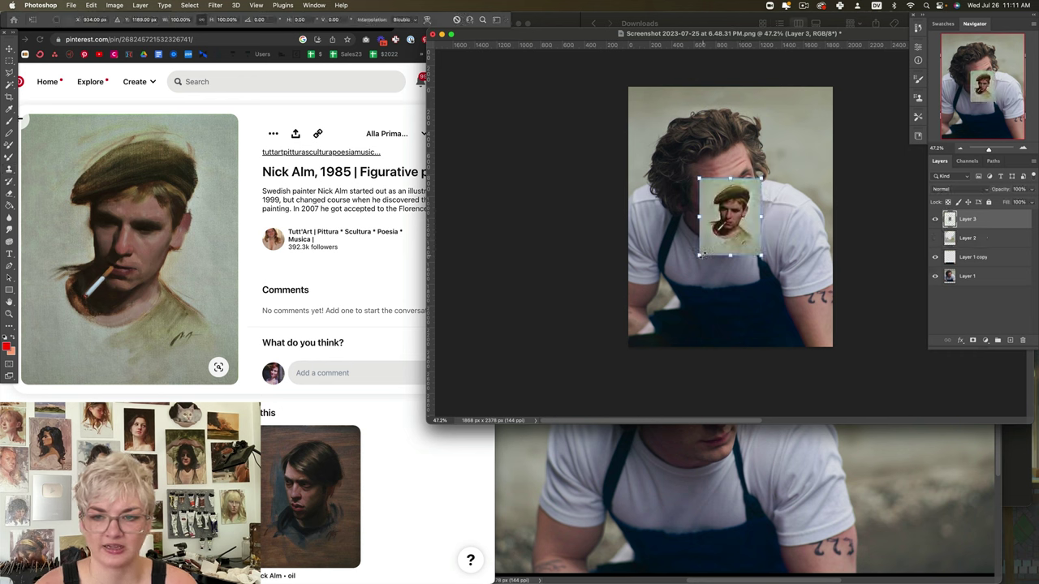
pyautogui.moveTo(702, 255)
pyautogui.mouseDown()
pyautogui.moveTo(631, 347)
pyautogui.moveTo(641, 333)
pyautogui.mouseUp()
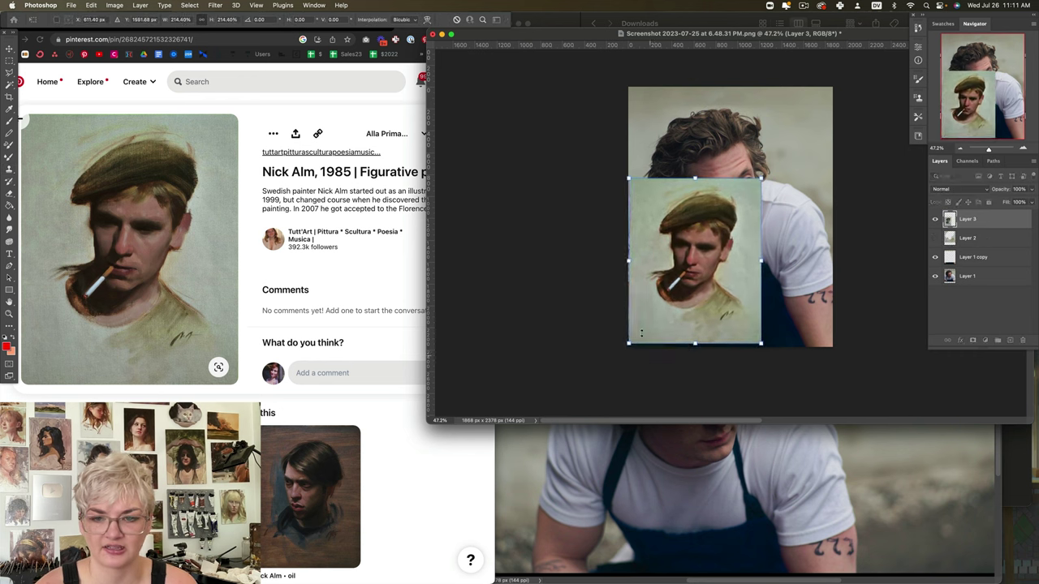
pyautogui.moveTo(627, 262); pyautogui.dragTo(624, 262)
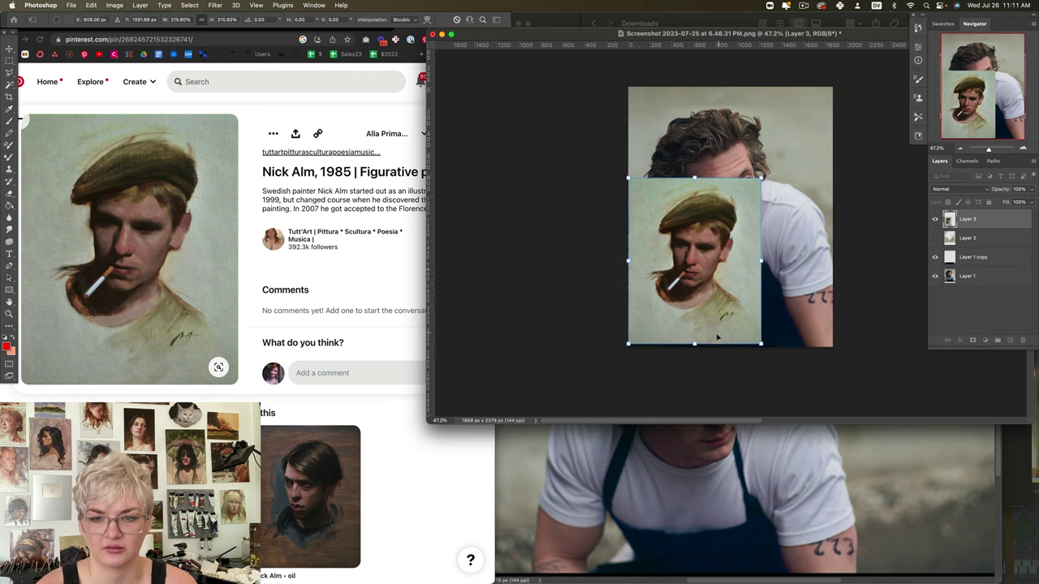
pyautogui.moveTo(696, 345); pyautogui.dragTo(697, 350)
pyautogui.moveTo(764, 177); pyautogui.dragTo(818, 108)
pyautogui.moveTo(819, 227)
pyautogui.mouseDown()
pyautogui.moveTo(828, 228)
pyautogui.moveTo(817, 215)
pyautogui.mouseUp()
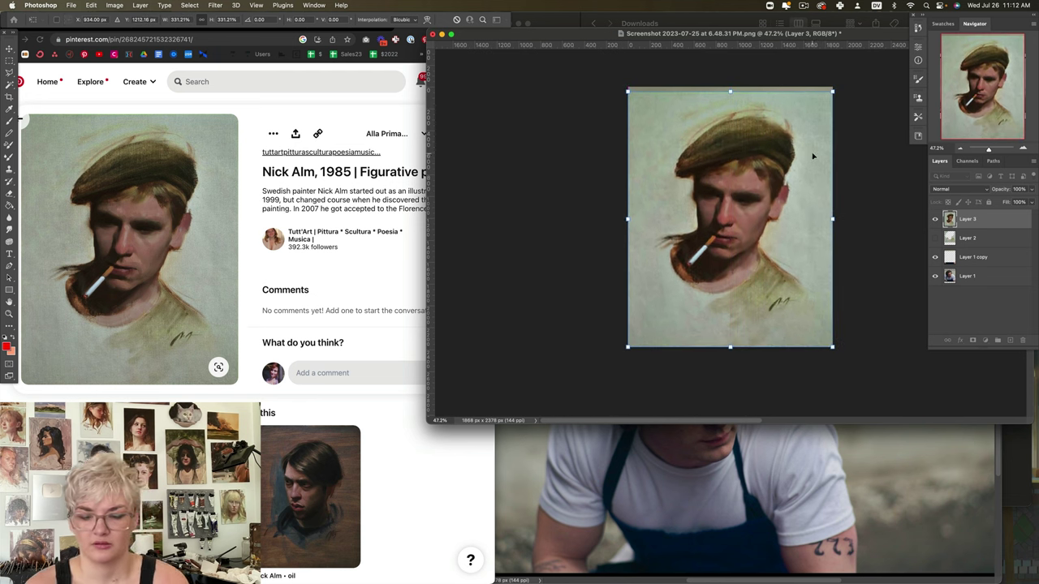
pyautogui.press('Return')
# Erase the painted head and shoulders on the new layer at 71% and 100% opacity to uncover the actor's head, shoulders and shirt
pyautogui.press('s')
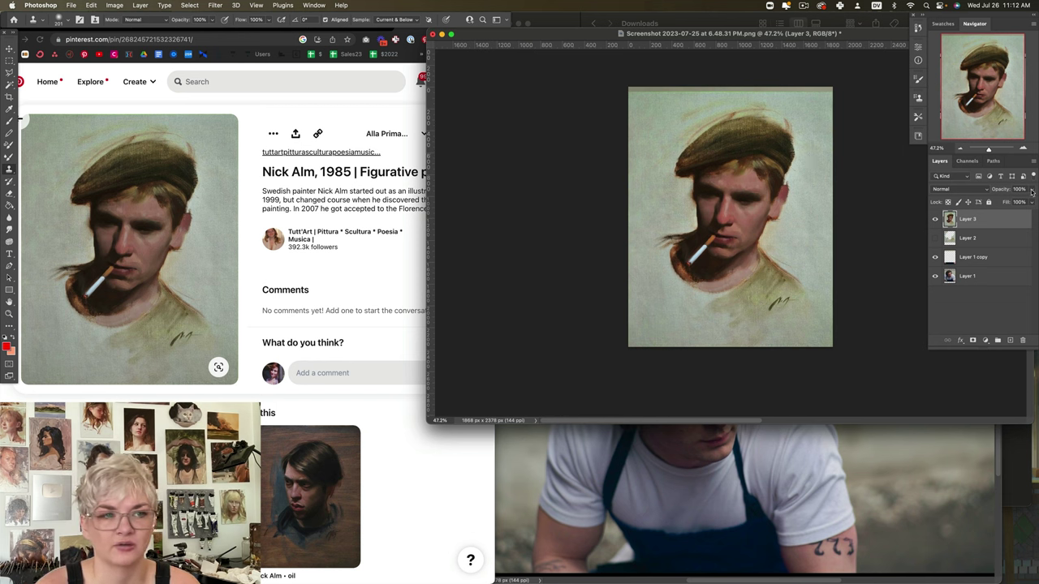
pyautogui.press('e')
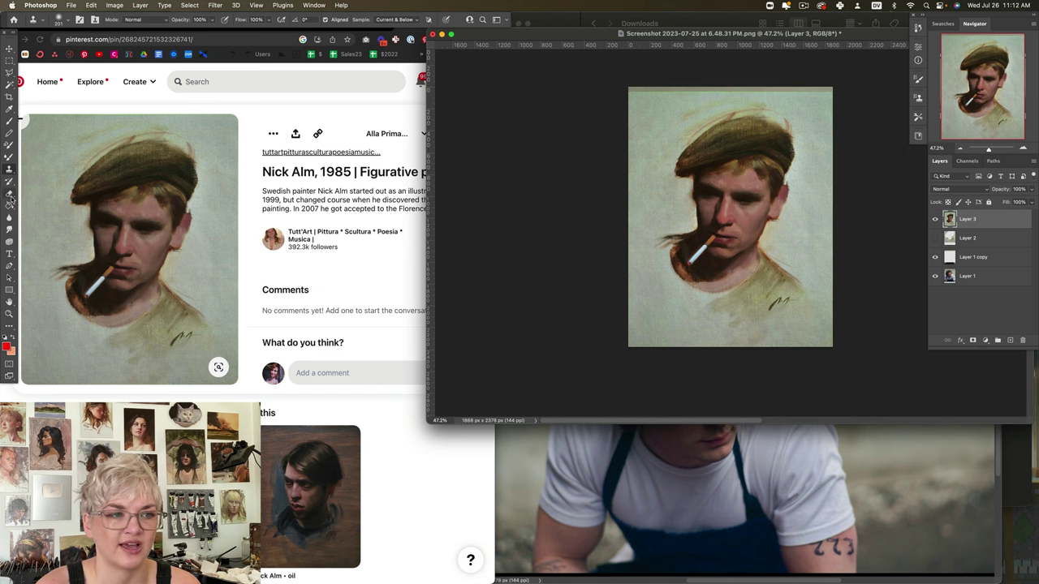
pyautogui.moveTo(692, 262)
pyautogui.mouseDown()
pyautogui.moveTo(700, 272)
pyautogui.moveTo(740, 266)
pyautogui.moveTo(747, 207)
pyautogui.moveTo(751, 215)
pyautogui.moveTo(770, 191)
pyautogui.moveTo(771, 124)
pyautogui.moveTo(727, 175)
pyautogui.moveTo(755, 191)
pyautogui.moveTo(741, 215)
pyautogui.moveTo(703, 195)
pyautogui.moveTo(673, 150)
pyautogui.moveTo(744, 130)
pyautogui.moveTo(700, 244)
pyautogui.moveTo(670, 240)
pyautogui.mouseUp()
pyautogui.press('7')
pyautogui.press('1')
pyautogui.moveTo(771, 216)
pyautogui.mouseDown()
pyautogui.moveTo(816, 207)
pyautogui.moveTo(786, 122)
pyautogui.mouseUp()
pyautogui.press('0')
pyautogui.moveTo(649, 227)
pyautogui.mouseDown()
pyautogui.moveTo(680, 241)
pyautogui.moveTo(698, 280)
pyautogui.moveTo(686, 288)
pyautogui.moveTo(714, 276)
pyautogui.moveTo(659, 258)
pyautogui.moveTo(670, 273)
pyautogui.moveTo(659, 281)
pyautogui.moveTo(661, 241)
pyautogui.moveTo(641, 233)
pyautogui.moveTo(657, 244)
pyautogui.mouseUp()
# Clone the painting's background over the leftover painted hat, shirt and signature and the actor's lower chest, using a soft Clone Stamp at 47% opacity
pyautogui.press('s')
pyautogui.click(58, 18)
pyautogui.press('1')
pyautogui.press('6')
pyautogui.click(213, 19)
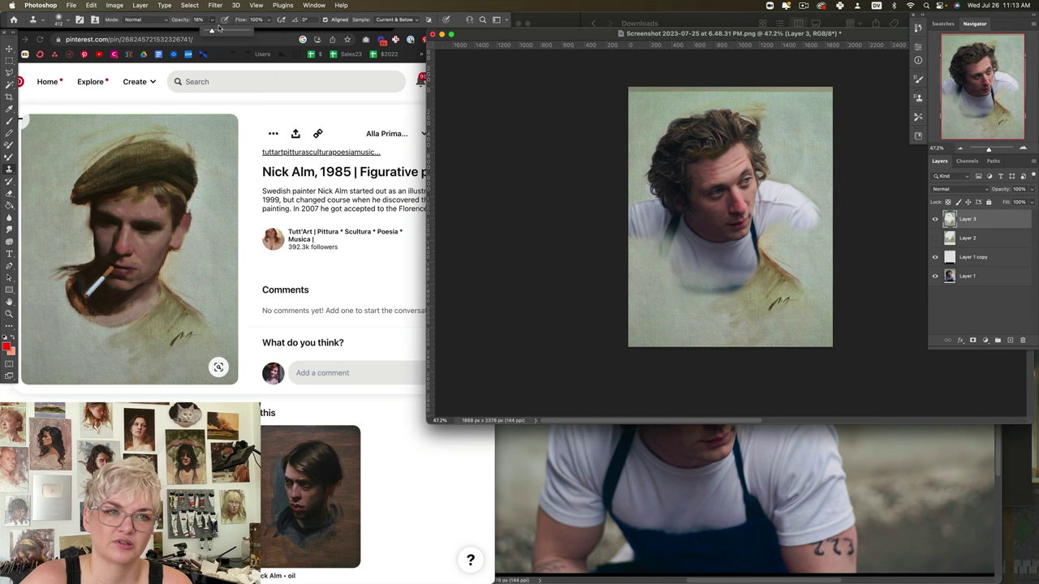
pyautogui.moveTo(218, 30); pyautogui.dragTo(225, 30)
pyautogui.moveTo(649, 252)
pyautogui.mouseDown()
pyautogui.moveTo(640, 244)
pyautogui.moveTo(649, 231)
pyautogui.moveTo(658, 292)
pyautogui.mouseUp()
pyautogui.moveTo(661, 217)
pyautogui.mouseDown()
pyautogui.moveTo(677, 259)
pyautogui.moveTo(696, 299)
pyautogui.moveTo(692, 282)
pyautogui.moveTo(665, 321)
pyautogui.moveTo(654, 319)
pyautogui.moveTo(690, 294)
pyautogui.moveTo(654, 319)
pyautogui.moveTo(684, 319)
pyautogui.moveTo(679, 301)
pyautogui.moveTo(780, 248)
pyautogui.moveTo(815, 289)
pyautogui.moveTo(796, 274)
pyautogui.moveTo(788, 295)
pyautogui.moveTo(799, 282)
pyautogui.moveTo(784, 288)
pyautogui.moveTo(779, 258)
pyautogui.moveTo(759, 267)
pyautogui.moveTo(782, 222)
pyautogui.moveTo(802, 300)
pyautogui.moveTo(773, 221)
pyautogui.moveTo(791, 217)
pyautogui.moveTo(821, 268)
pyautogui.moveTo(792, 215)
pyautogui.moveTo(806, 229)
pyautogui.moveTo(800, 217)
pyautogui.moveTo(789, 291)
pyautogui.moveTo(787, 235)
pyautogui.moveTo(798, 225)
pyautogui.moveTo(807, 259)
pyautogui.mouseUp()
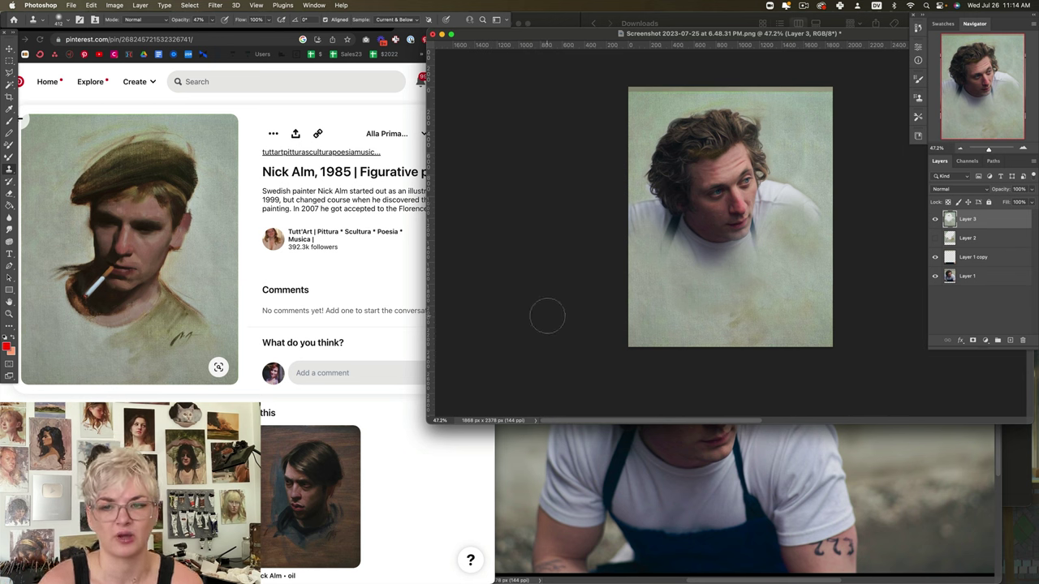
pyautogui.moveTo(709, 250)
pyautogui.mouseDown()
pyautogui.moveTo(670, 224)
pyautogui.moveTo(670, 236)
pyautogui.mouseUp()
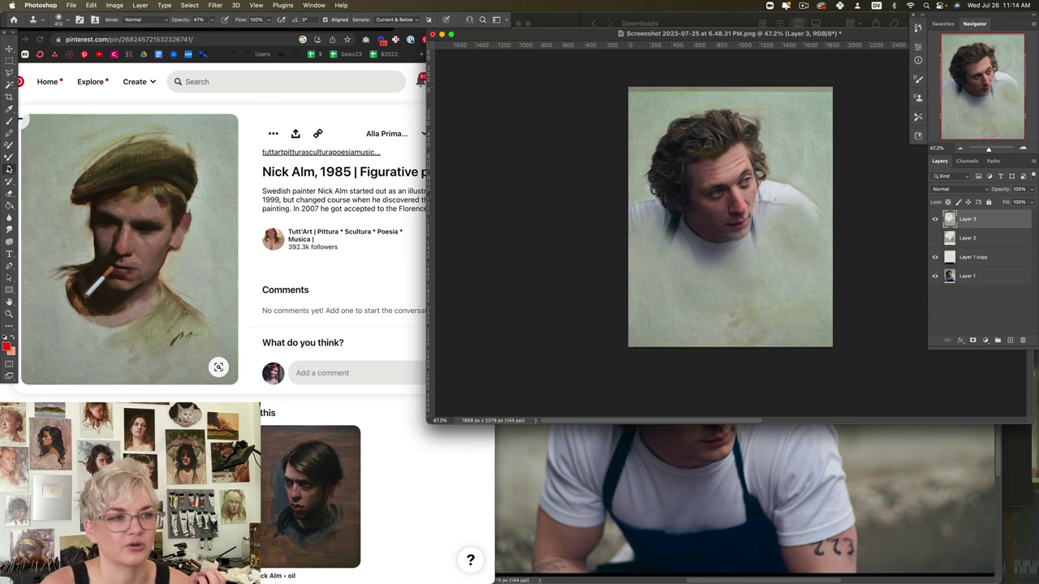
# Faintly bring back the actor's shirt and apron by erasing the painting layer across the chest with a 476 px Eraser at 22% opacity
pyautogui.press('e')
pyautogui.moveTo(174, 20); pyautogui.dragTo(150, 31)
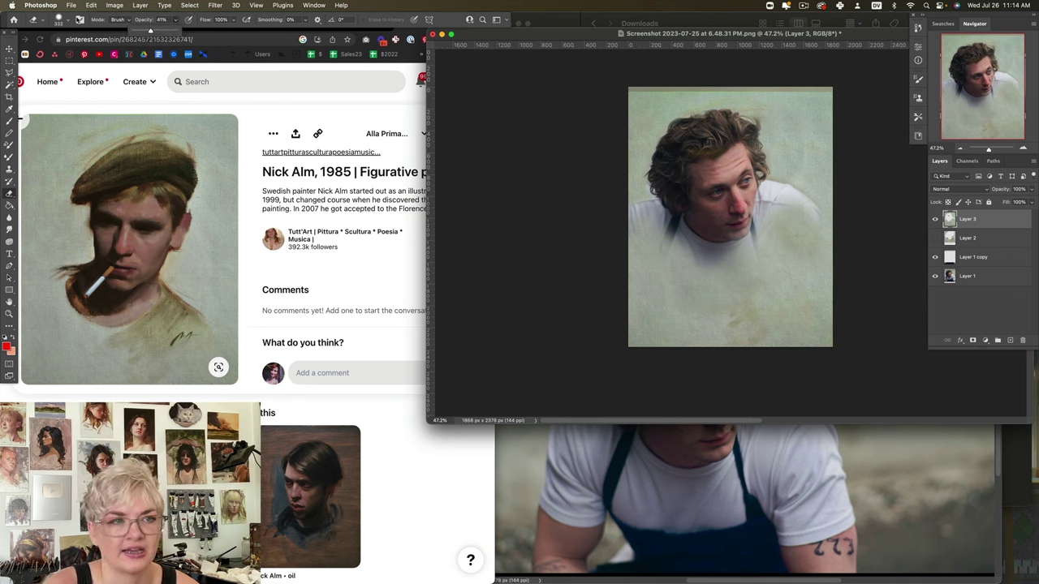
pyautogui.click(73, 21)
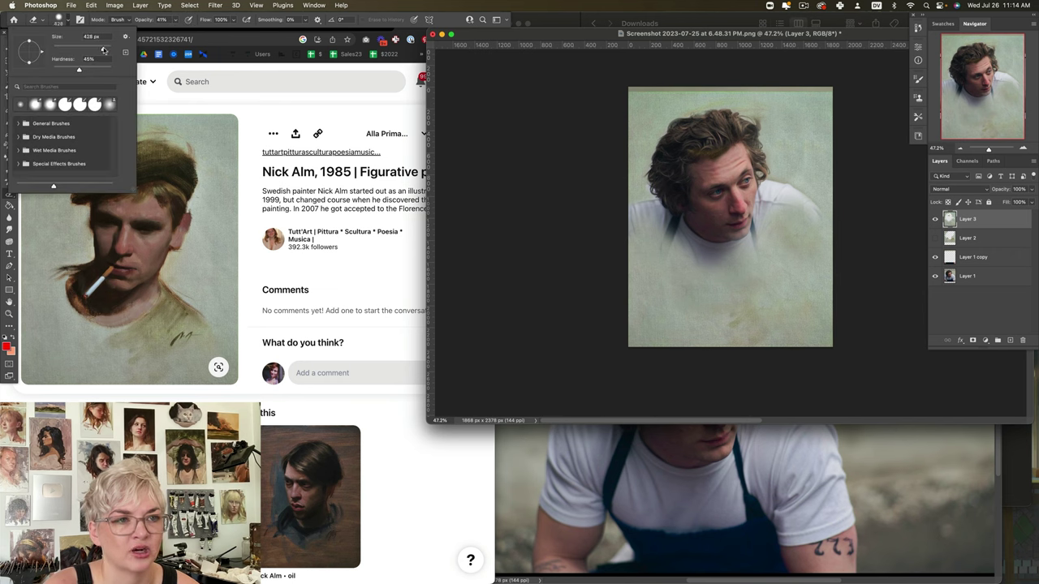
pyautogui.moveTo(176, 20); pyautogui.dragTo(168, 33)
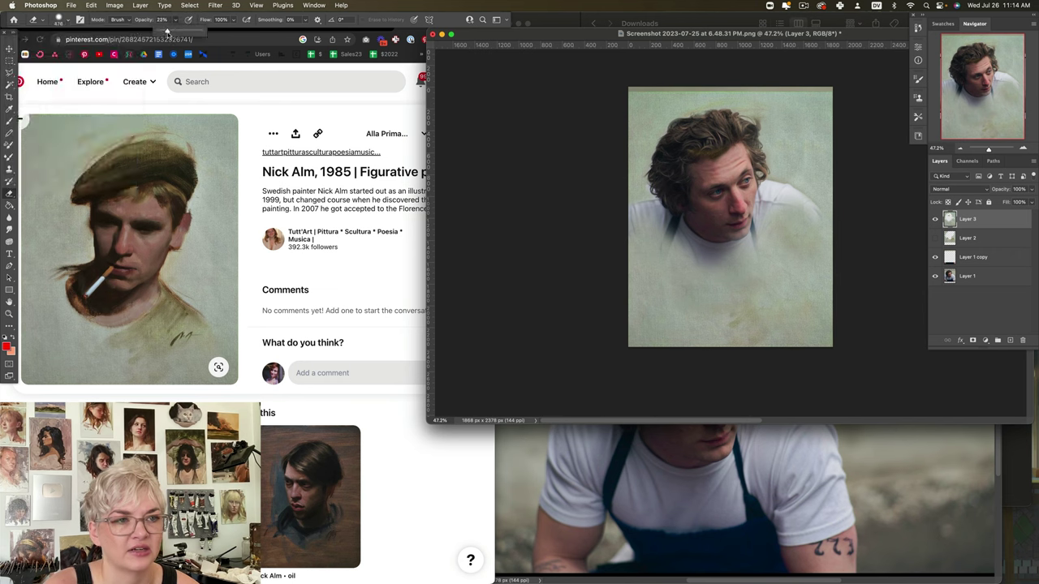
pyautogui.moveTo(641, 243)
pyautogui.mouseDown()
pyautogui.moveTo(662, 262)
pyautogui.moveTo(694, 302)
pyautogui.moveTo(734, 302)
pyautogui.moveTo(795, 260)
pyautogui.mouseUp()
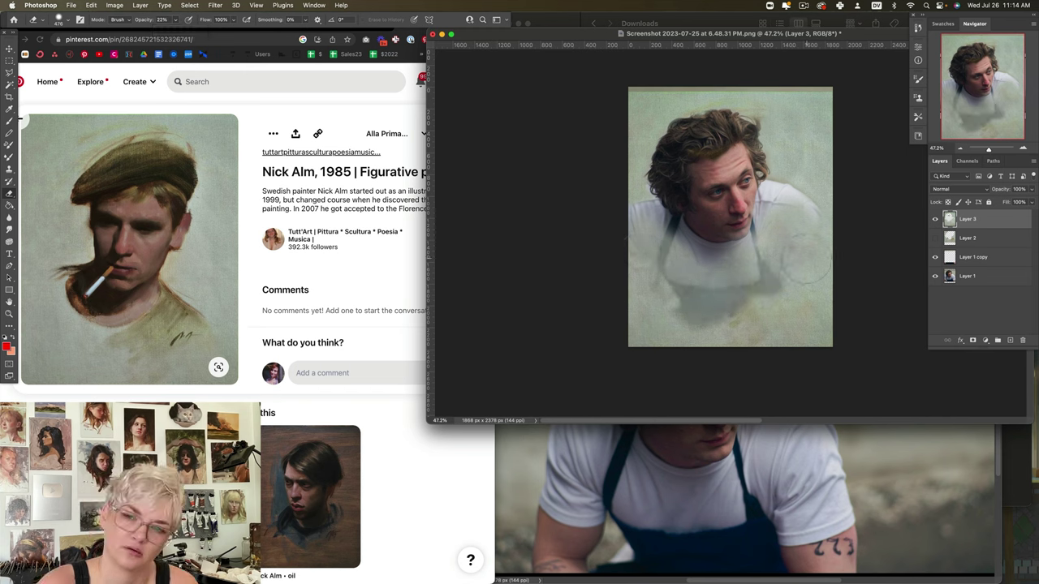
pyautogui.moveTo(784, 307)
pyautogui.mouseDown()
pyautogui.moveTo(747, 325)
pyautogui.moveTo(783, 308)
pyautogui.mouseUp()
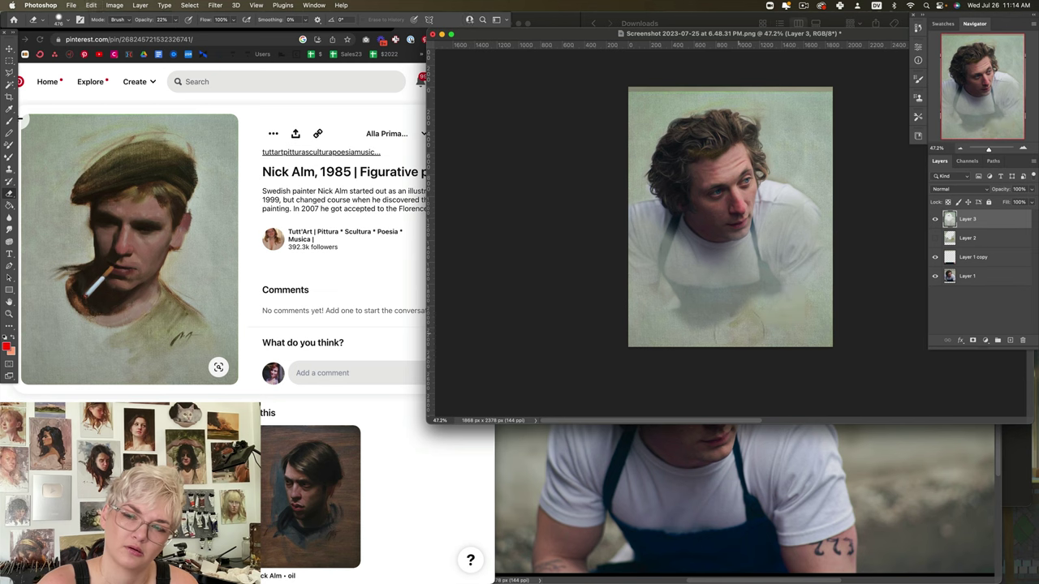
pyautogui.moveTo(740, 347)
pyautogui.mouseDown()
pyautogui.moveTo(738, 324)
pyautogui.moveTo(729, 329)
pyautogui.mouseUp()
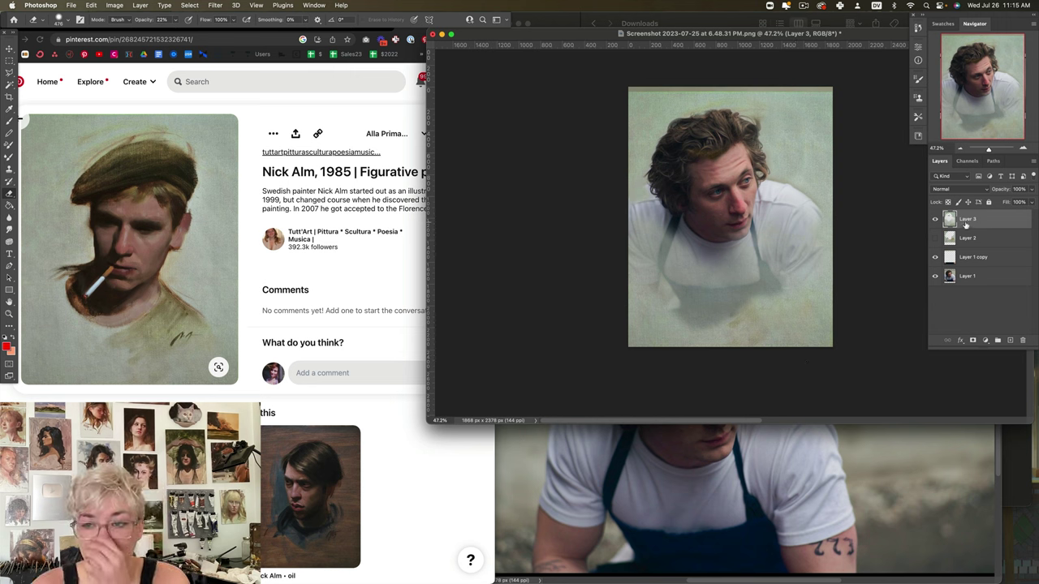
# Fade the actor's outer shoulders by cloning the painted background over them at 47% opacity, undoing the last stroke
pyautogui.press('s')
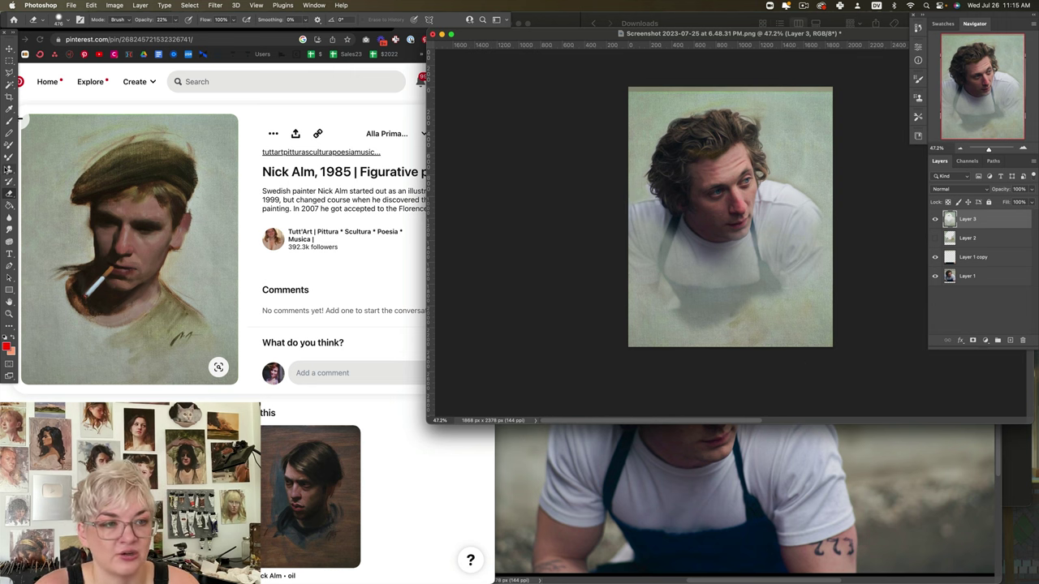
pyautogui.keyDown('alt'); pyautogui.click(808, 149); pyautogui.keyUp('alt')
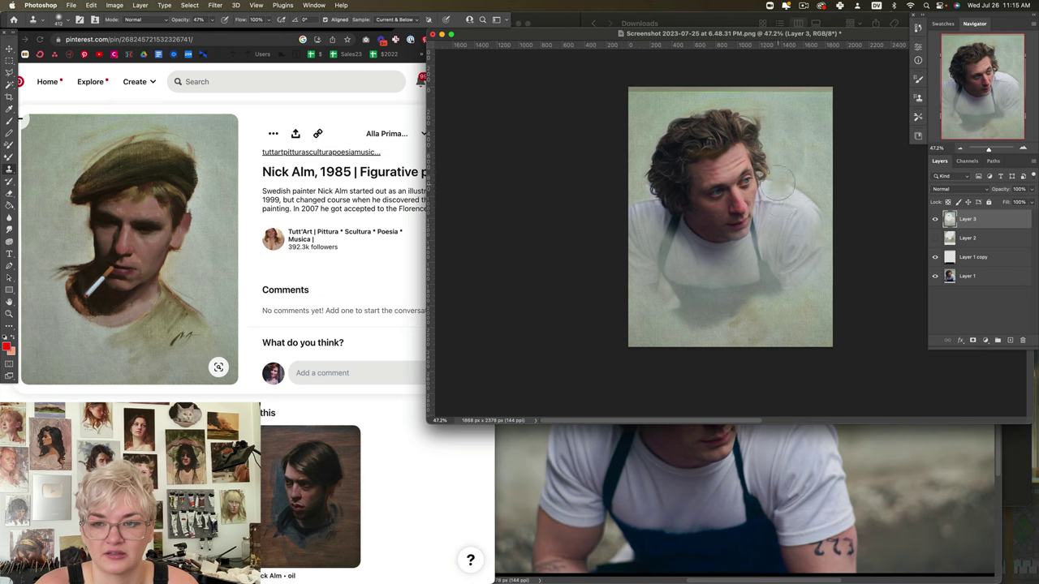
pyautogui.moveTo(793, 196); pyautogui.dragTo(781, 192)
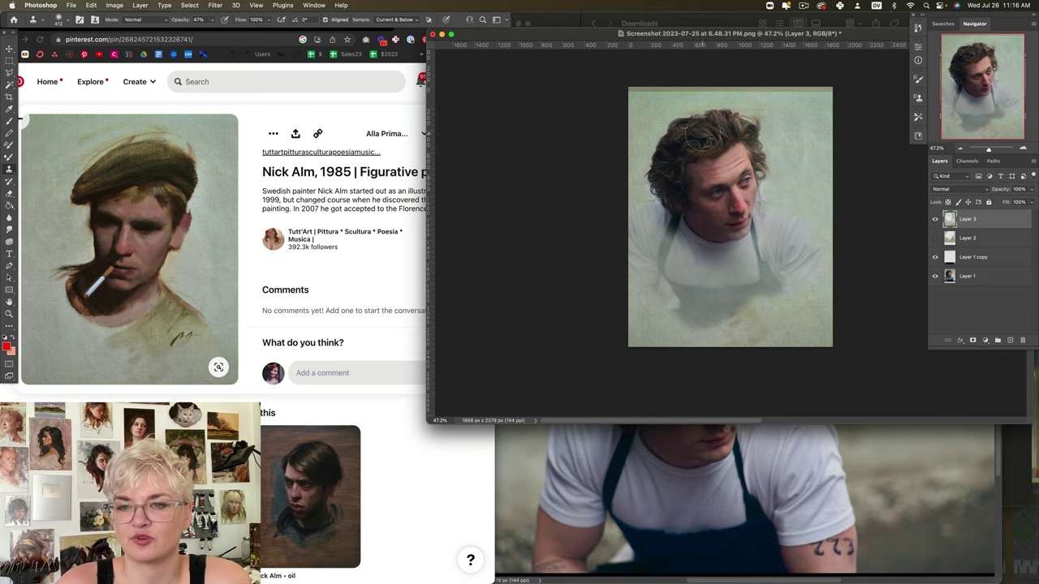
pyautogui.moveTo(703, 192); pyautogui.dragTo(721, 195)
pyautogui.press('super+z')
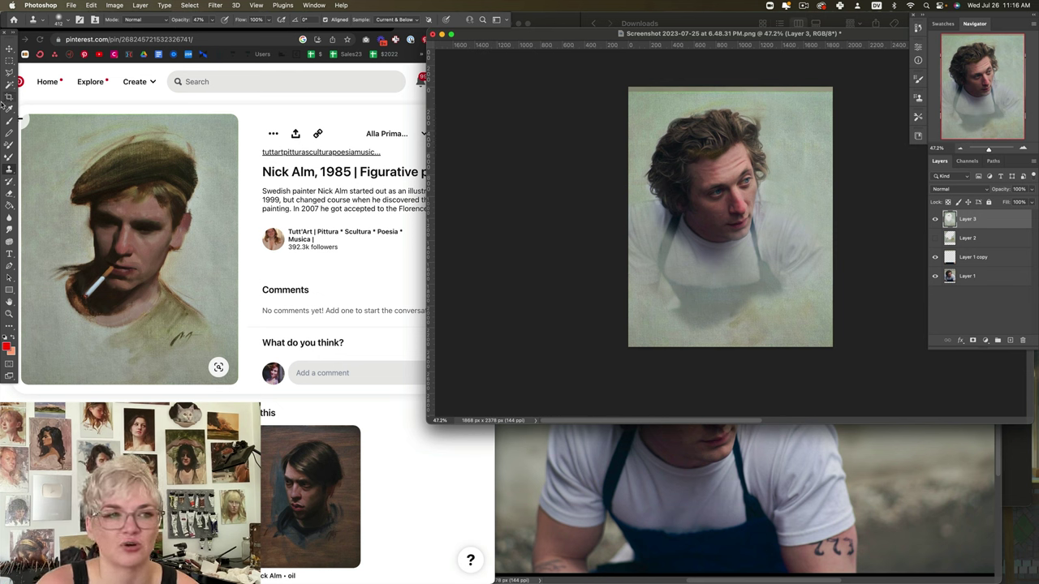
# Strengthen the neckline, apron straps and central chest by erasing the painting layer there with the Eraser at 22% opacity
pyautogui.click(10, 193)
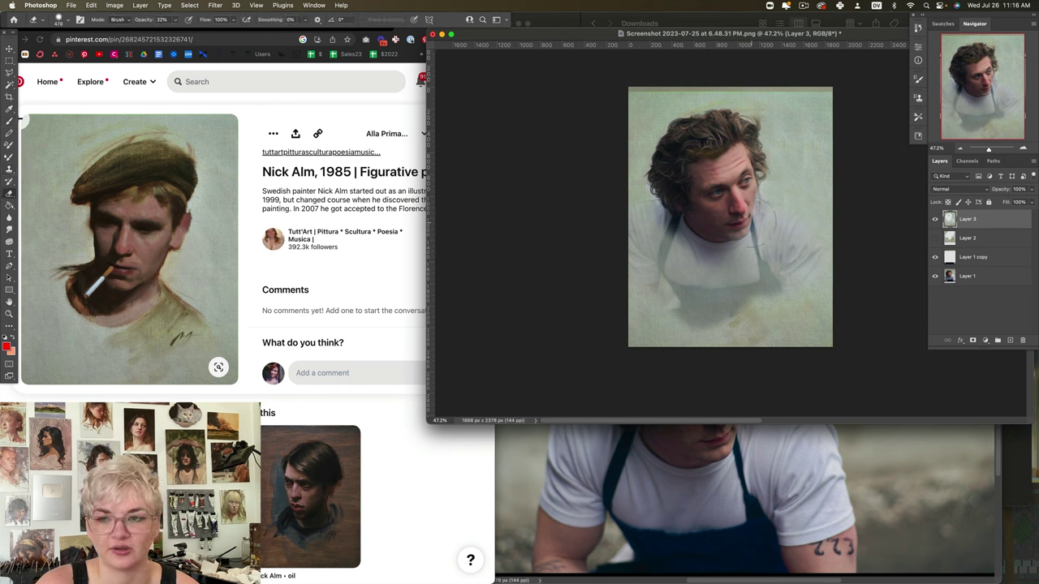
pyautogui.moveTo(751, 244)
pyautogui.mouseDown()
pyautogui.moveTo(706, 236)
pyautogui.moveTo(711, 272)
pyautogui.moveTo(731, 235)
pyautogui.moveTo(769, 228)
pyautogui.mouseUp()
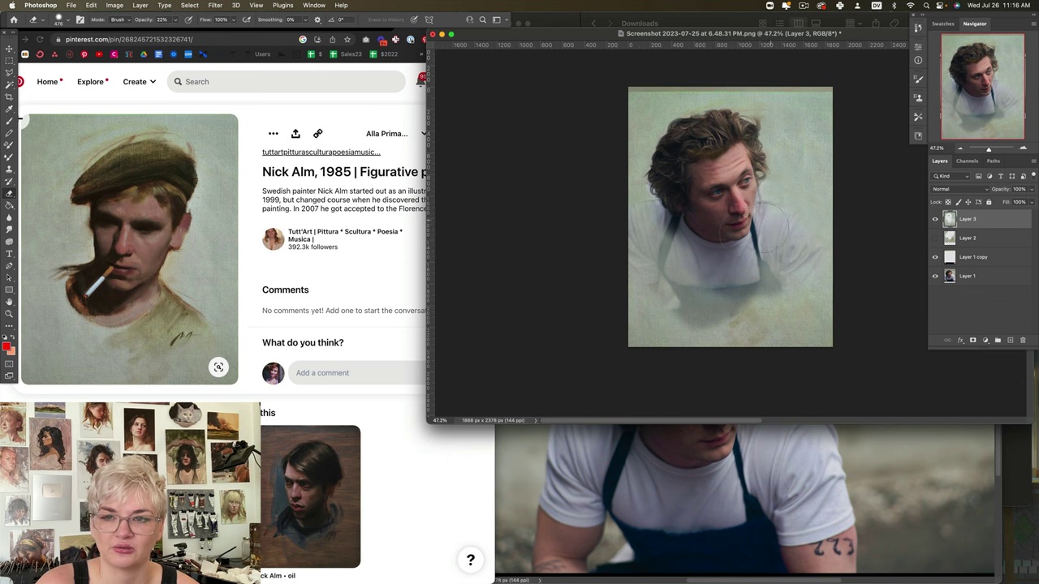
pyautogui.moveTo(767, 268)
pyautogui.mouseDown()
pyautogui.moveTo(742, 288)
pyautogui.moveTo(698, 286)
pyautogui.mouseUp()
pyautogui.moveTo(690, 217)
pyautogui.mouseDown()
pyautogui.moveTo(661, 256)
pyautogui.moveTo(721, 203)
pyautogui.mouseUp()
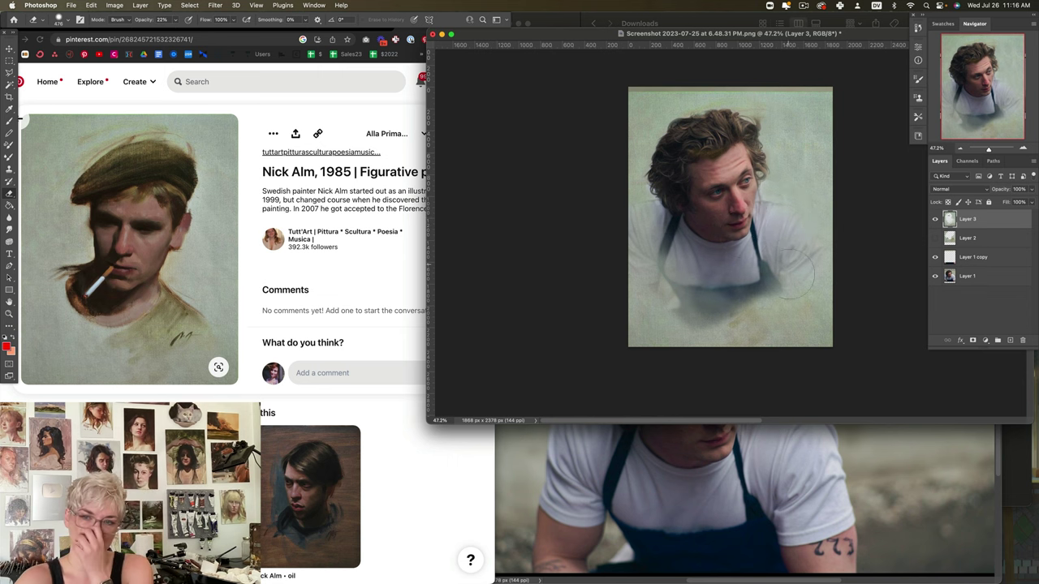
# Bring back more of the lower apron, collar and both shirt sleeves by erasing Layer 3 there with the Eraser at 22% opacity
pyautogui.moveTo(751, 302)
pyautogui.mouseDown()
pyautogui.moveTo(732, 319)
pyautogui.moveTo(697, 309)
pyautogui.mouseUp()
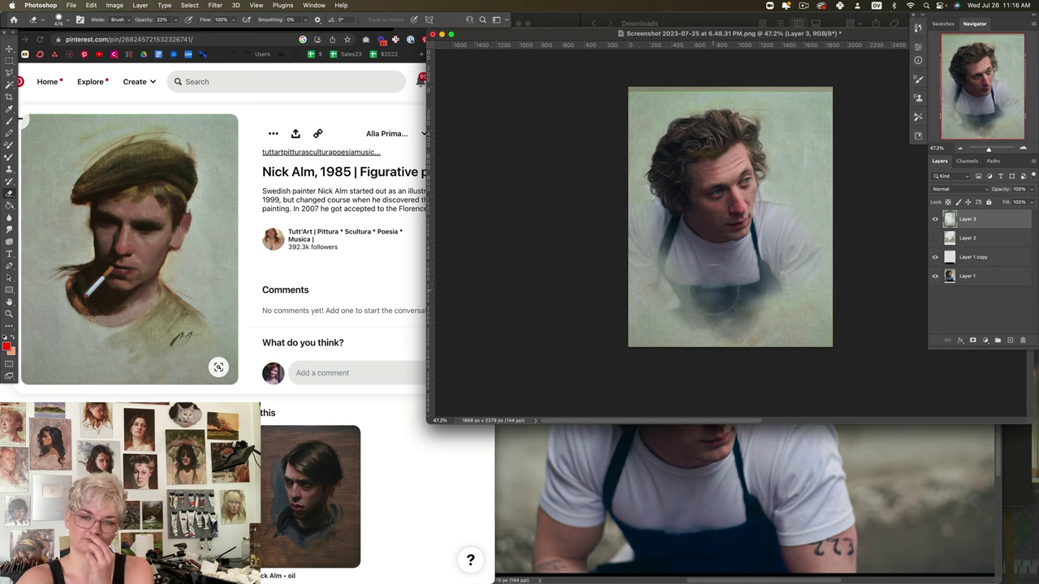
pyautogui.moveTo(777, 212); pyautogui.dragTo(809, 237)
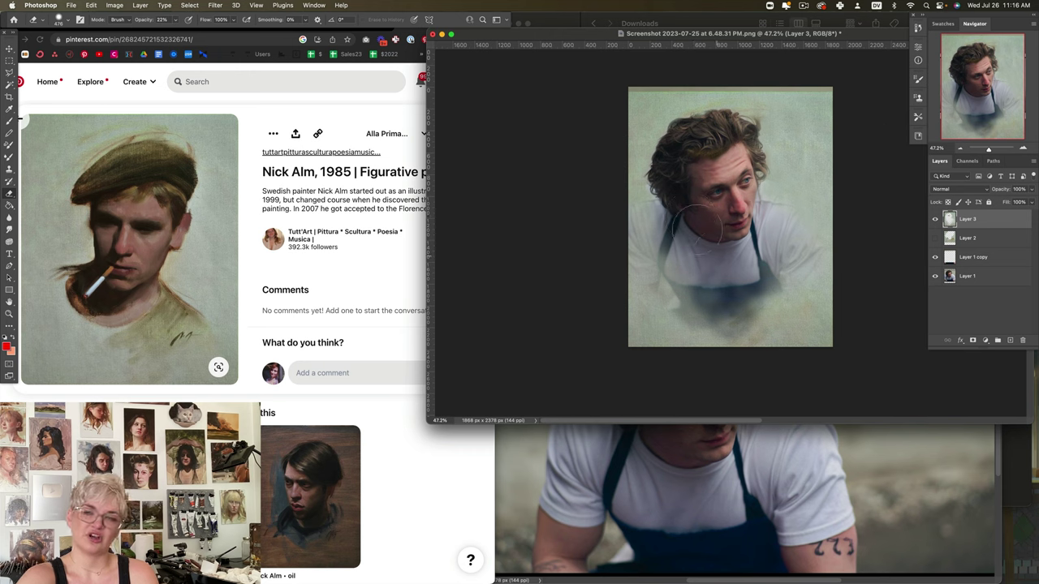
pyautogui.moveTo(692, 183)
pyautogui.mouseDown()
pyautogui.moveTo(695, 156)
pyautogui.moveTo(714, 134)
pyautogui.moveTo(731, 134)
pyautogui.moveTo(686, 152)
pyautogui.moveTo(721, 190)
pyautogui.mouseUp()
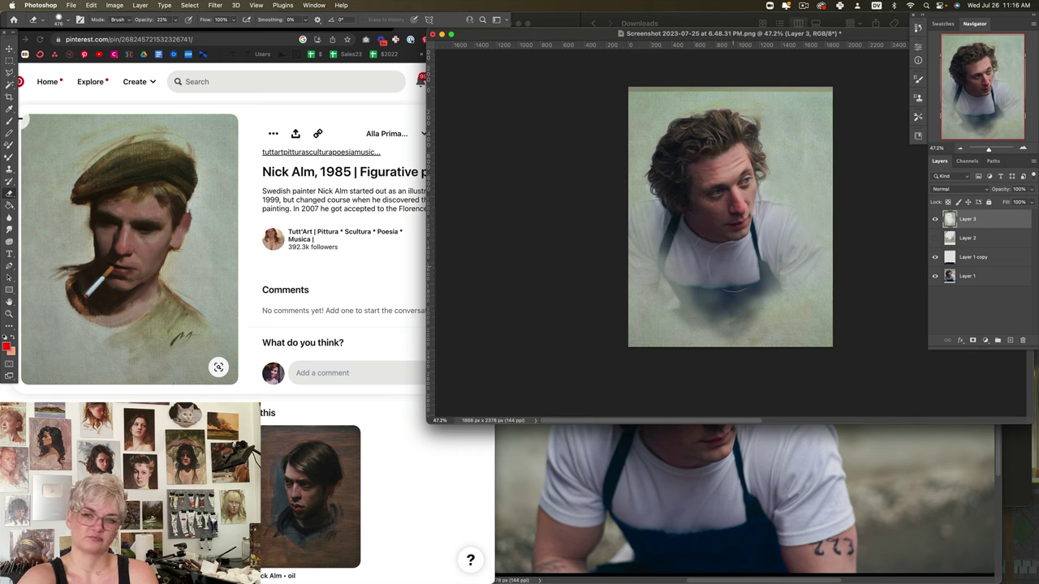
pyautogui.moveTo(740, 305); pyautogui.dragTo(727, 340)
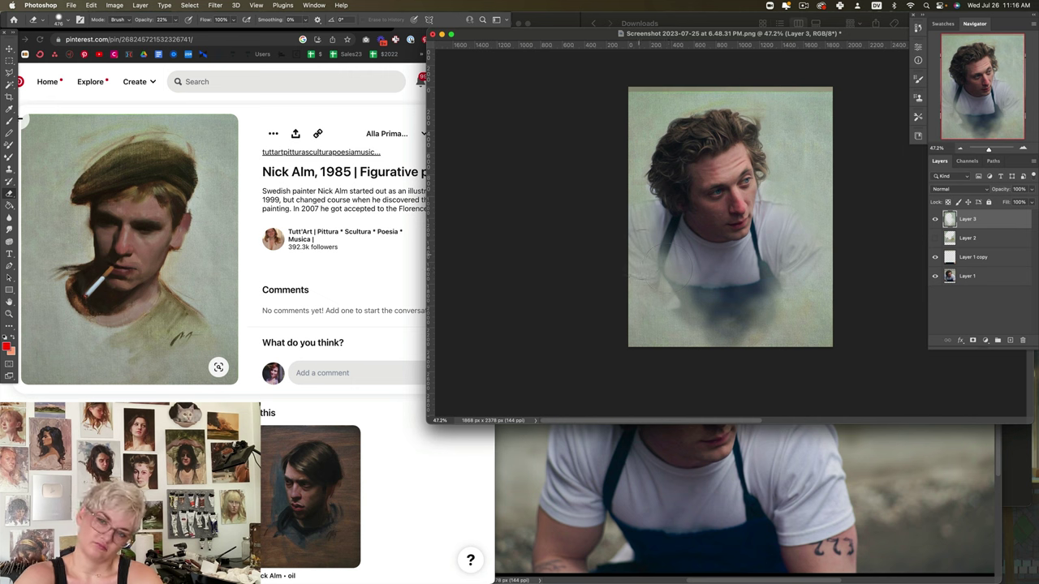
pyautogui.moveTo(651, 243); pyautogui.dragTo(661, 276)
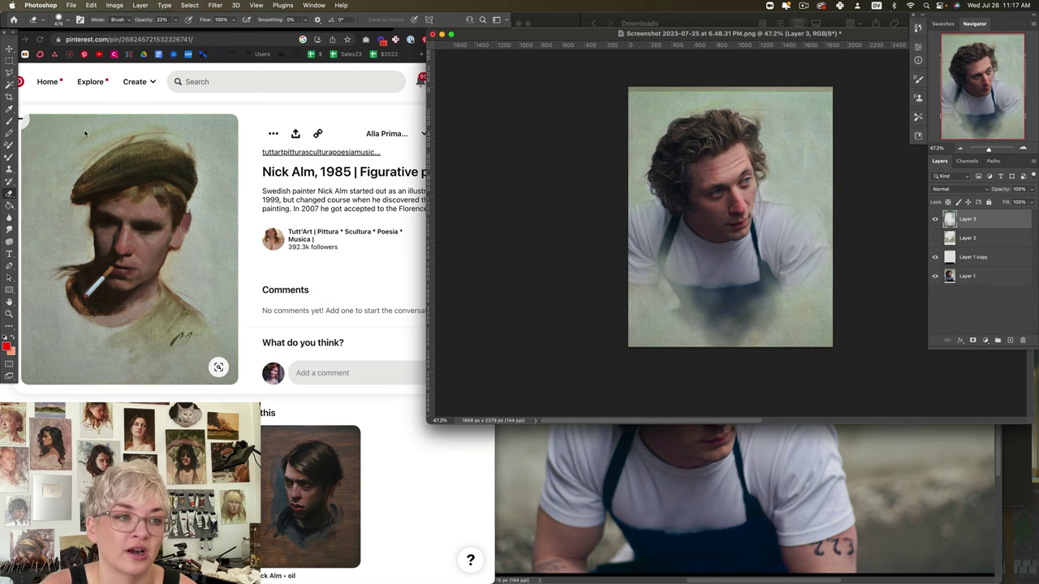
# Select a strip of painted background along the picture's top edge and use it to cover the leftover brown band
pyautogui.click(9, 61)
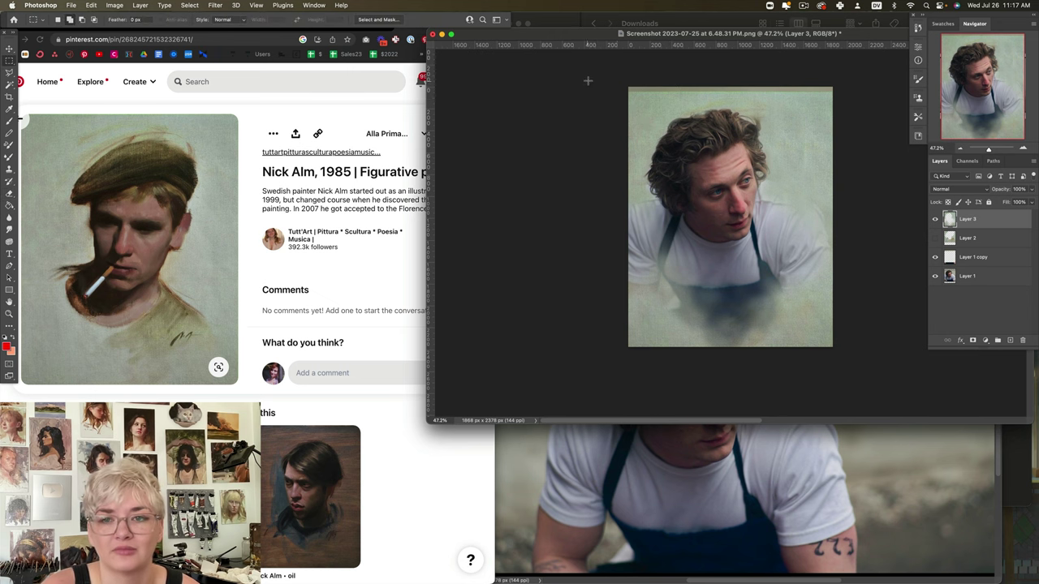
pyautogui.moveTo(651, 99); pyautogui.dragTo(836, 106)
pyautogui.press('v')
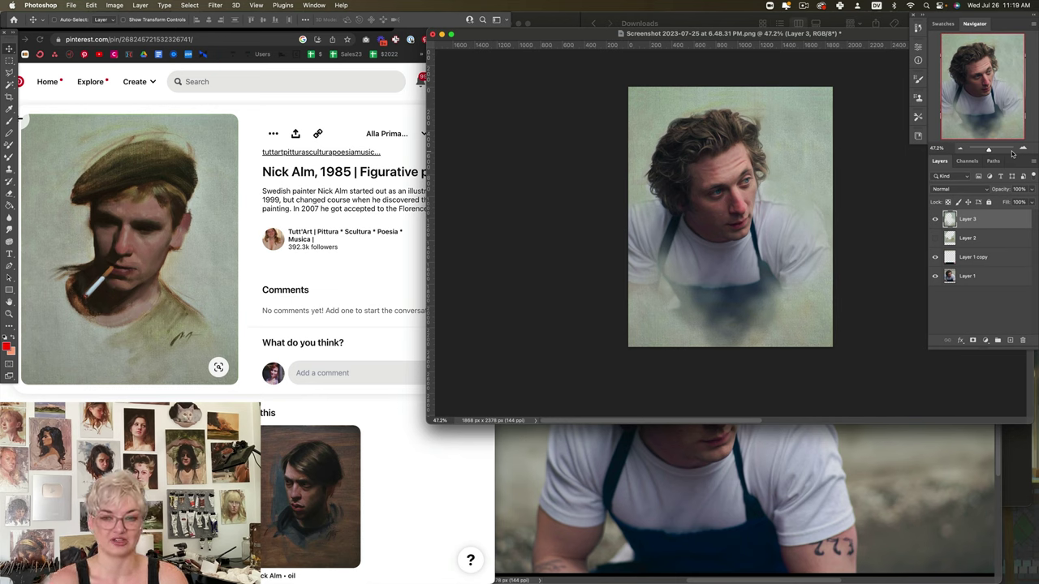
# Deepen the lower apron by erasing Layer 3 there at 22% opacity, undoing the excess strokes
pyautogui.press('e')
pyautogui.moveTo(700, 289)
pyautogui.mouseDown()
pyautogui.moveTo(735, 302)
pyautogui.moveTo(714, 308)
pyautogui.moveTo(735, 284)
pyautogui.moveTo(707, 297)
pyautogui.moveTo(682, 285)
pyautogui.moveTo(740, 302)
pyautogui.moveTo(723, 313)
pyautogui.moveTo(743, 321)
pyautogui.moveTo(759, 288)
pyautogui.moveTo(747, 345)
pyautogui.moveTo(760, 304)
pyautogui.moveTo(782, 284)
pyautogui.moveTo(785, 302)
pyautogui.mouseUp()
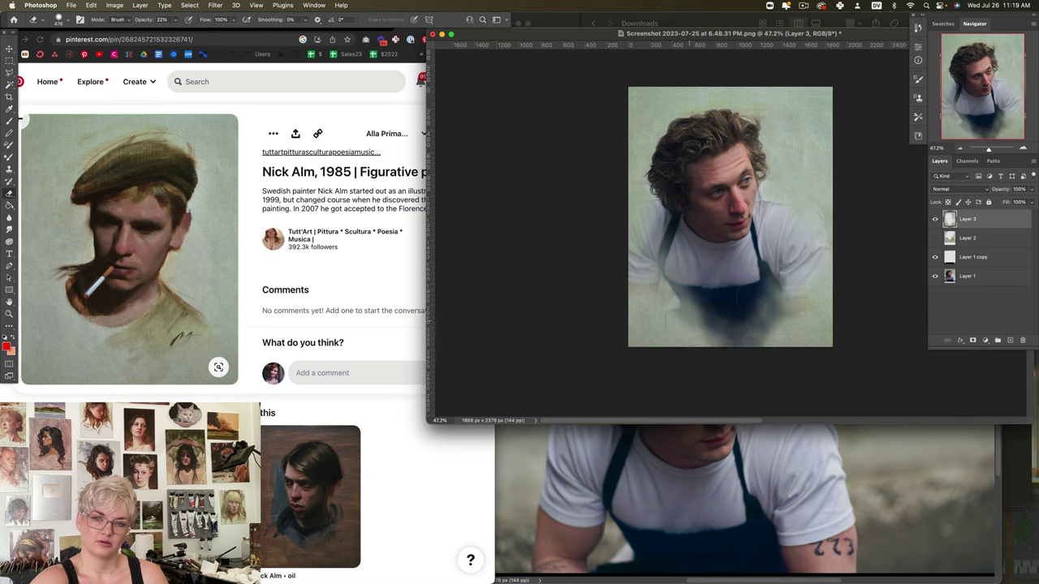
pyautogui.moveTo(689, 324)
pyautogui.mouseDown()
pyautogui.moveTo(698, 351)
pyautogui.moveTo(712, 335)
pyautogui.moveTo(715, 349)
pyautogui.mouseUp()
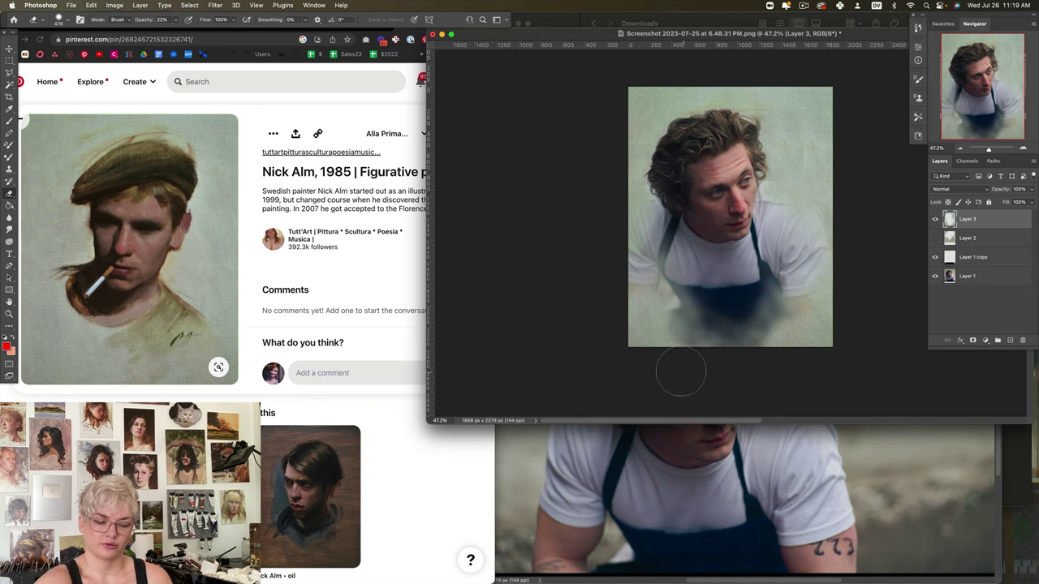
pyautogui.press('super+z')
pyautogui.press('super+z')
pyautogui.press('super+z')
pyautogui.press('super+z')
pyautogui.press('super+z')
pyautogui.press('super+z')
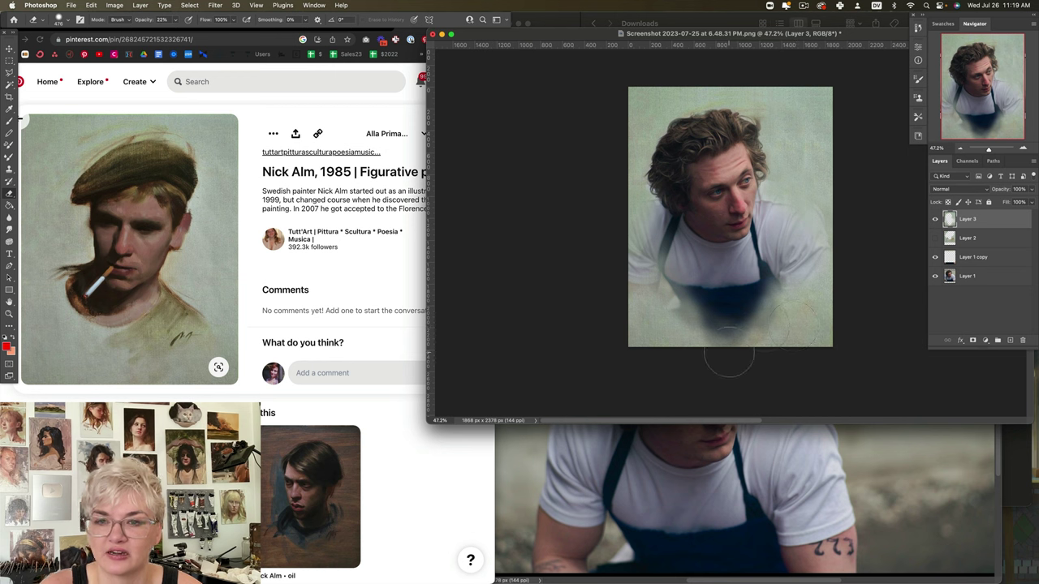
# Reveal the apron's lower edge and part of the tattooed arm by erasing Layer 3 at 22% opacity, undoing a stroke that exposes too much
pyautogui.moveTo(715, 315)
pyautogui.mouseDown()
pyautogui.moveTo(715, 333)
pyautogui.moveTo(711, 316)
pyautogui.mouseUp()
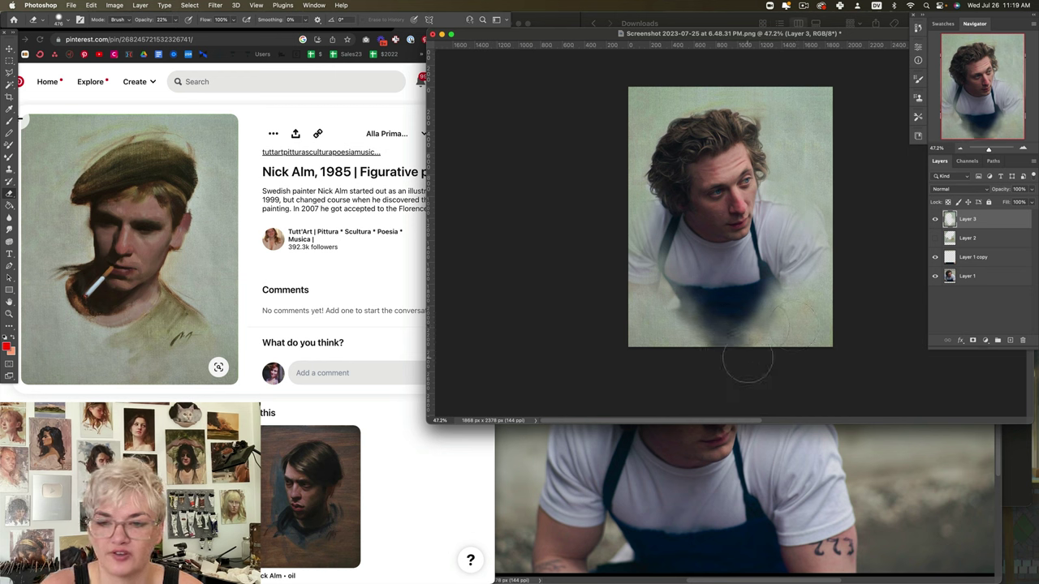
pyautogui.moveTo(747, 361)
pyautogui.mouseDown()
pyautogui.moveTo(743, 304)
pyautogui.moveTo(697, 294)
pyautogui.moveTo(751, 299)
pyautogui.mouseUp()
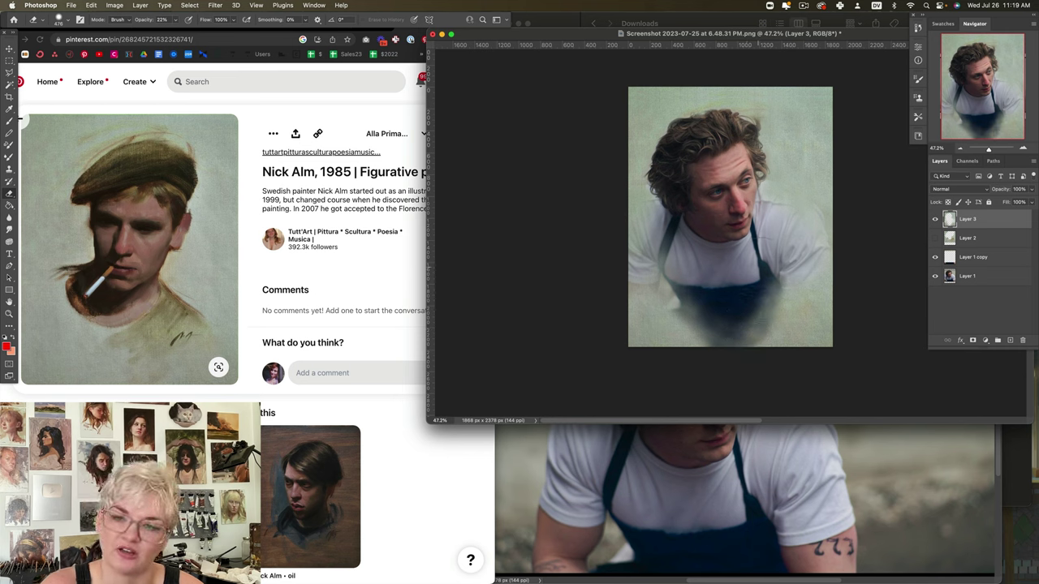
pyautogui.moveTo(799, 276)
pyautogui.mouseDown()
pyautogui.moveTo(759, 293)
pyautogui.moveTo(820, 294)
pyautogui.moveTo(808, 328)
pyautogui.mouseUp()
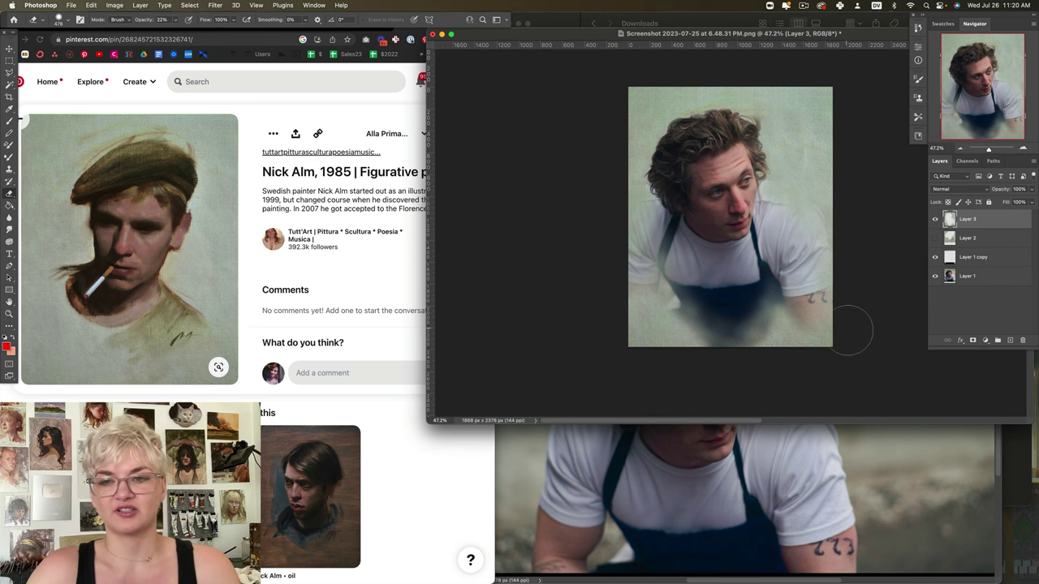
pyautogui.press('super+z')
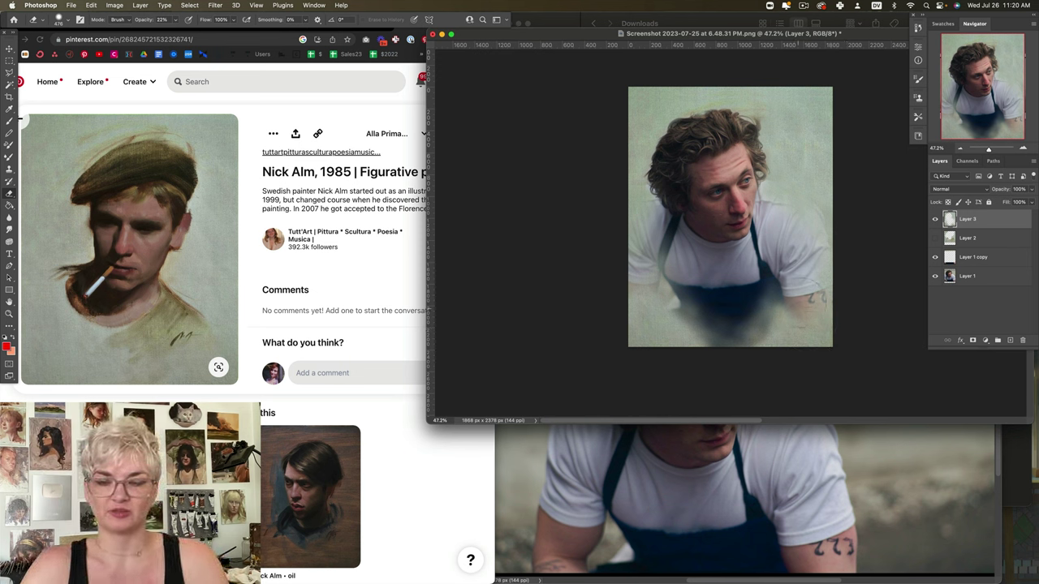
pyautogui.moveTo(823, 290); pyautogui.dragTo(816, 320)
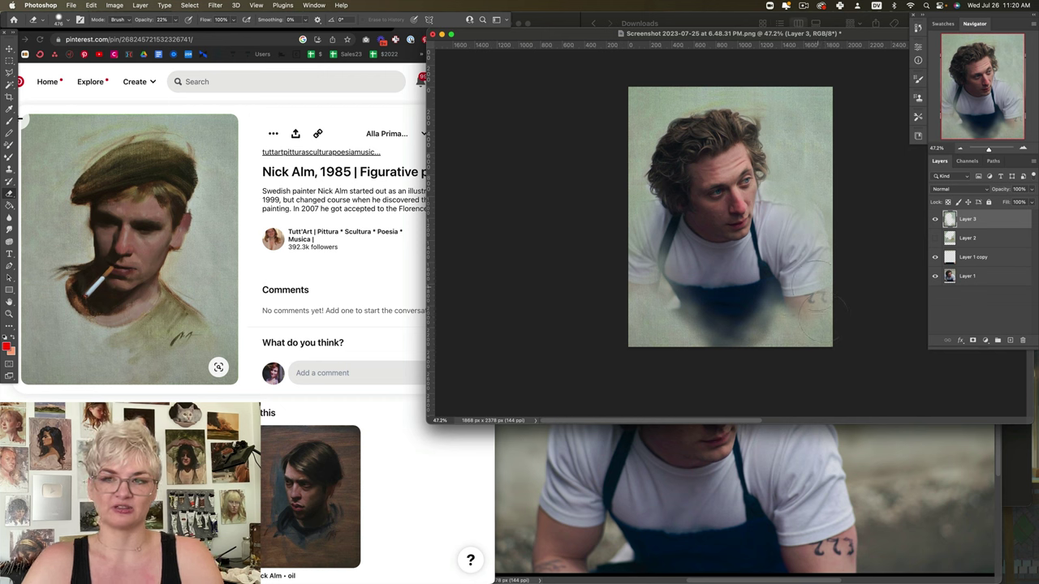
pyautogui.moveTo(821, 308)
pyautogui.mouseDown()
pyautogui.moveTo(777, 303)
pyautogui.moveTo(820, 321)
pyautogui.mouseUp()
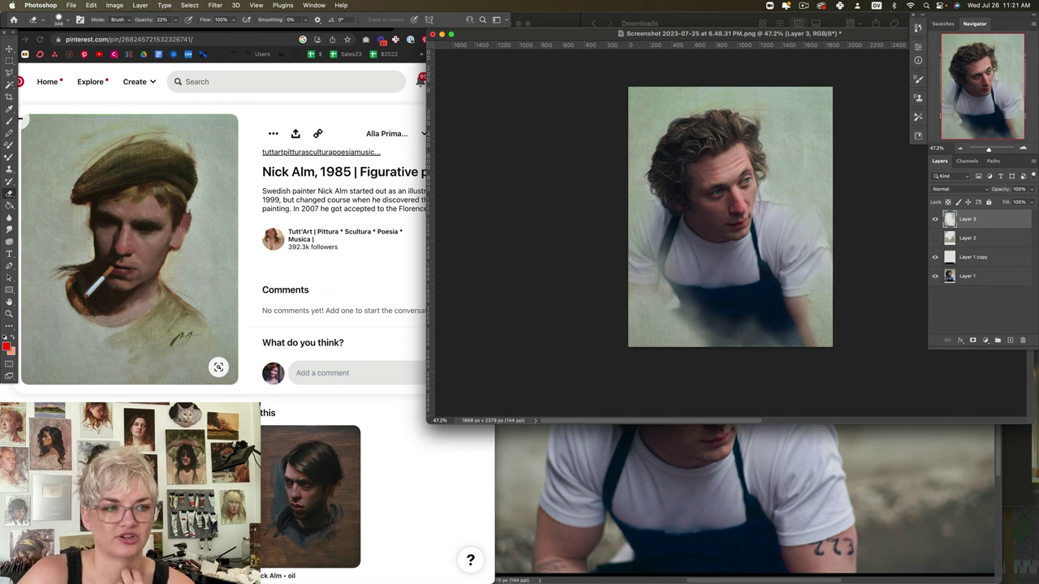
# Soften the apron's lower-left edge by cloning painted background over it with the Clone Stamp at 47% opacity
pyautogui.click(9, 169)
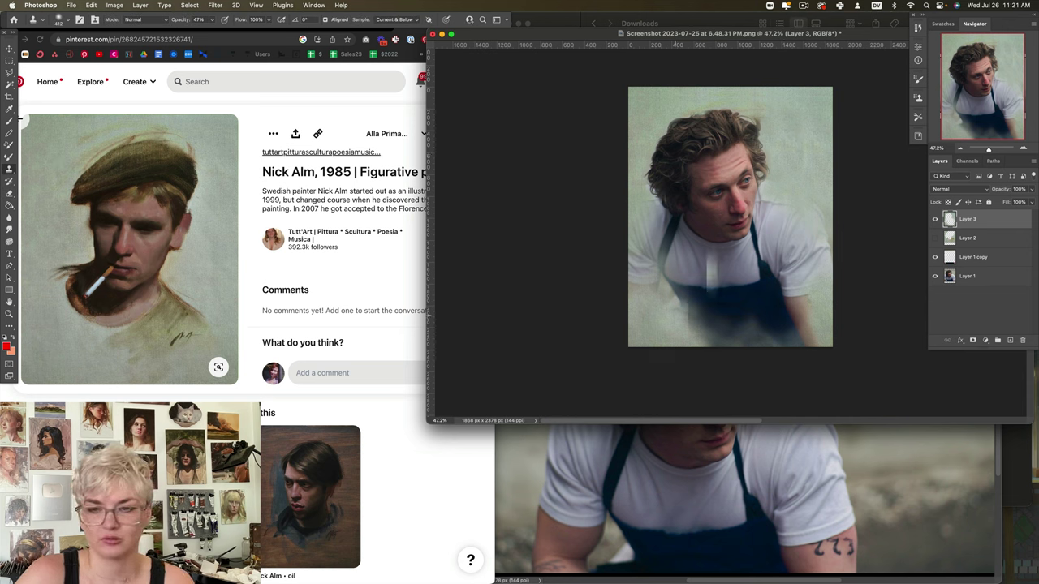
pyautogui.moveTo(694, 296)
pyautogui.mouseDown()
pyautogui.moveTo(679, 313)
pyautogui.moveTo(638, 321)
pyautogui.moveTo(650, 296)
pyautogui.moveTo(700, 308)
pyautogui.mouseUp()
pyautogui.press('e')
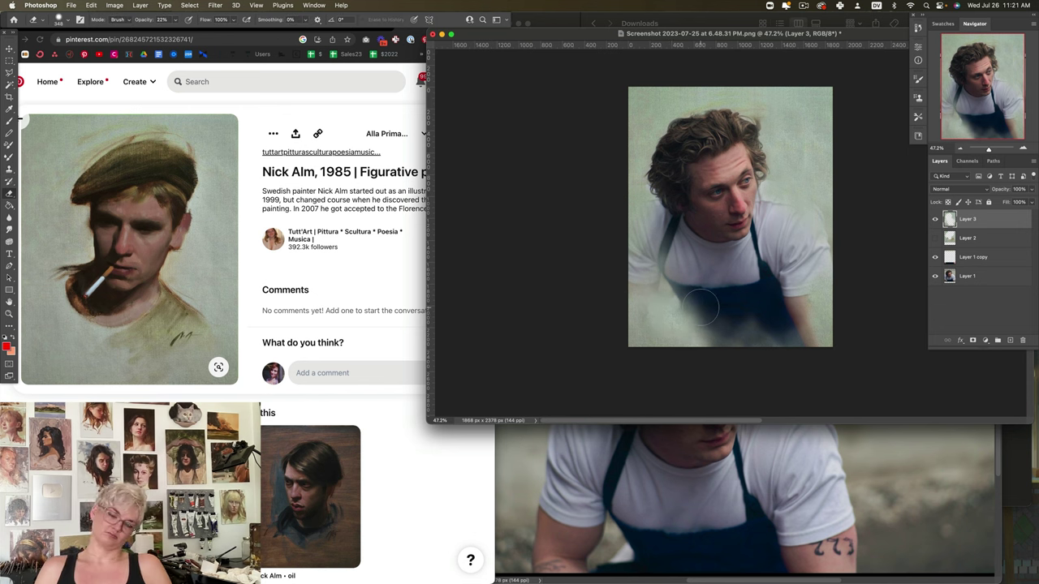
# Raise Layer 3, Layer 1 copy and Layer 1 slightly together, with Layer 2 visible beneath them as the bottom layer
pyautogui.click(9, 49)
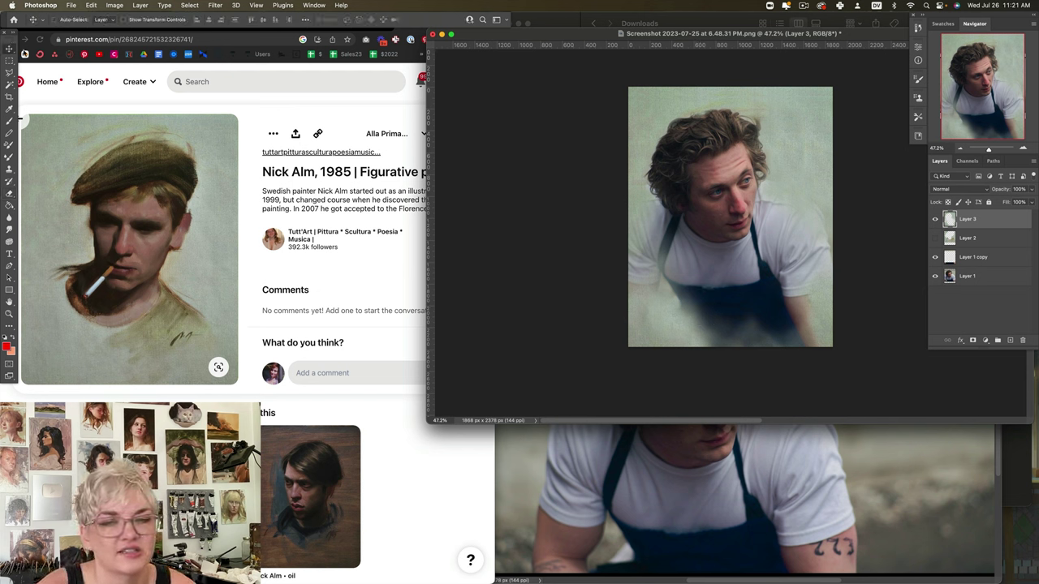
pyautogui.press('super+z')
pyautogui.press('super+z')
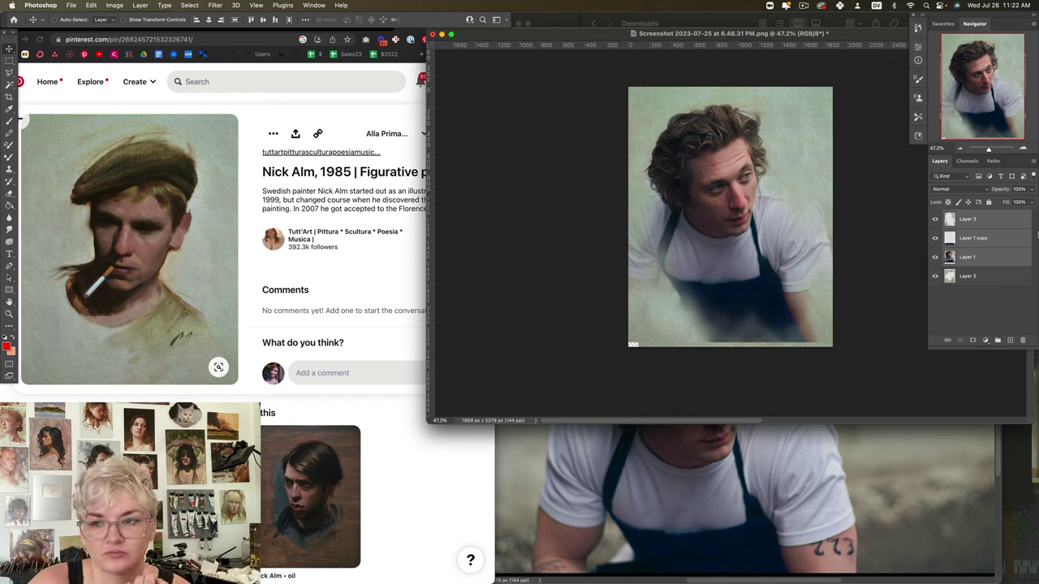
# Select a full-width strip along the canvas's bottom edge on Layer 1 copy and patch the gap there with copied layer pieces
pyautogui.click(989, 227)
pyautogui.click(963, 238)
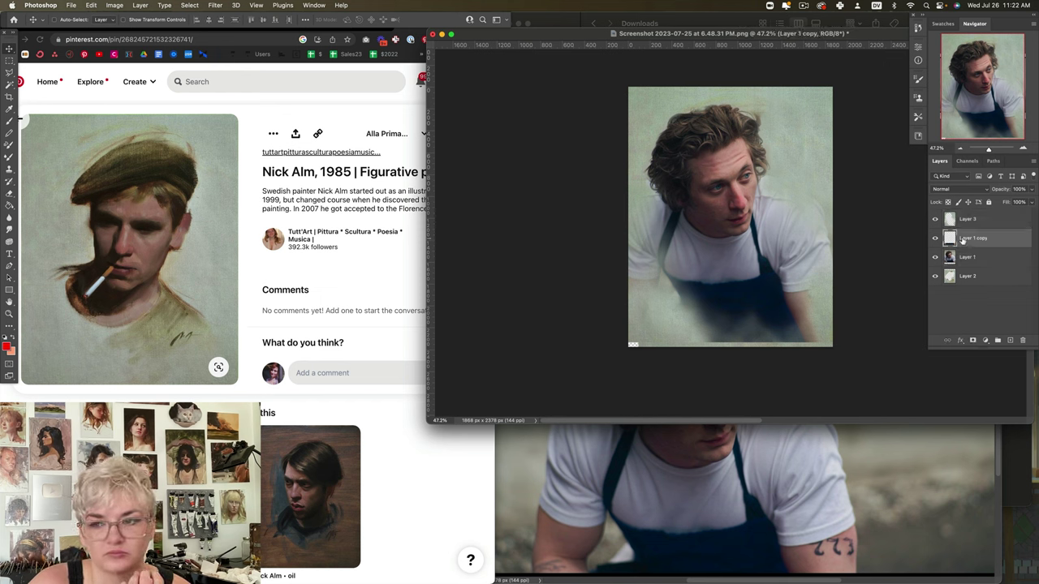
pyautogui.click(9, 61)
pyautogui.moveTo(628, 349); pyautogui.dragTo(865, 344)
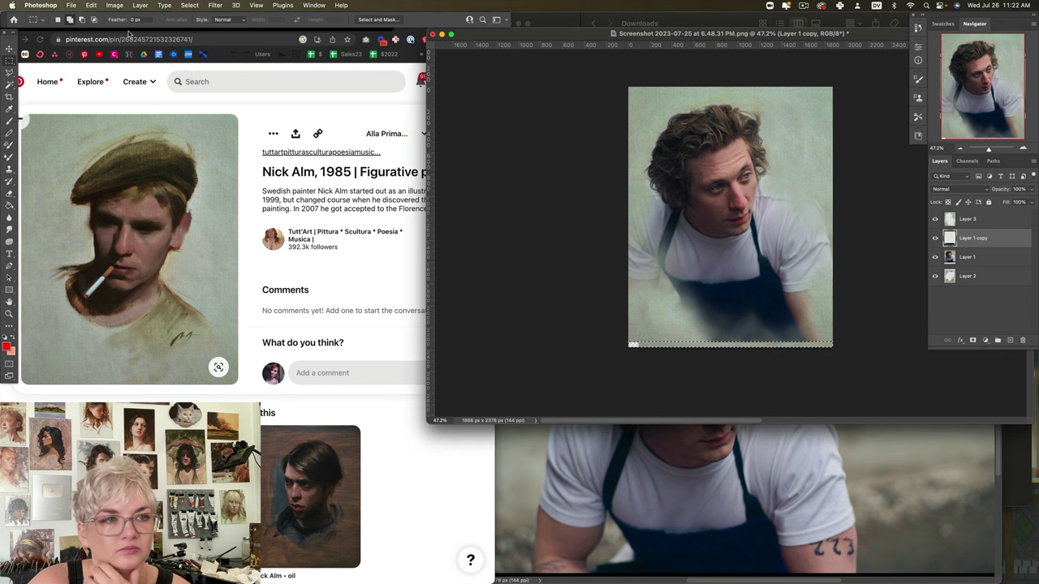
pyautogui.click(90, 5)
pyautogui.click(118, 163)
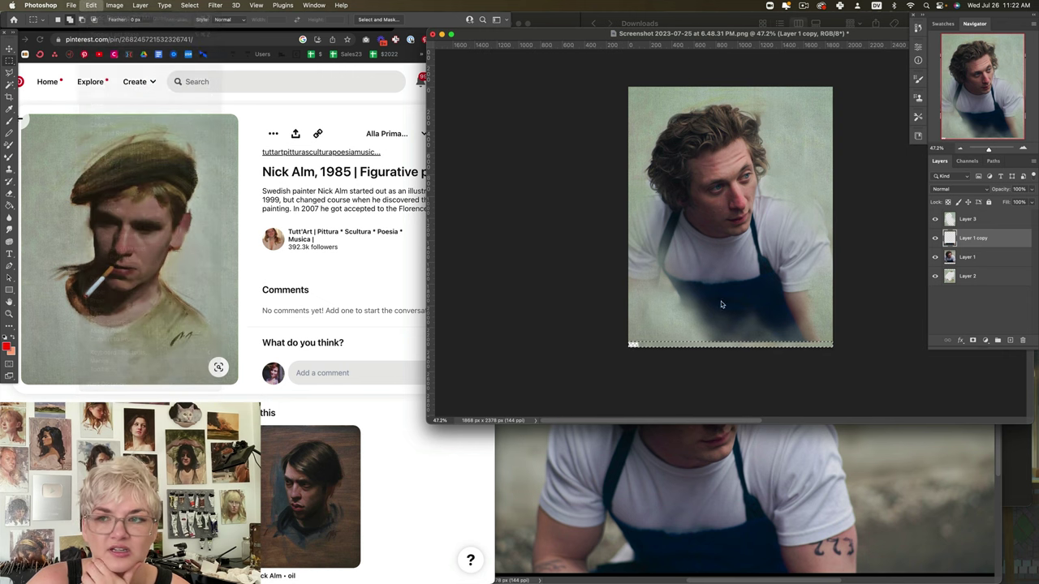
pyautogui.click(1017, 567)
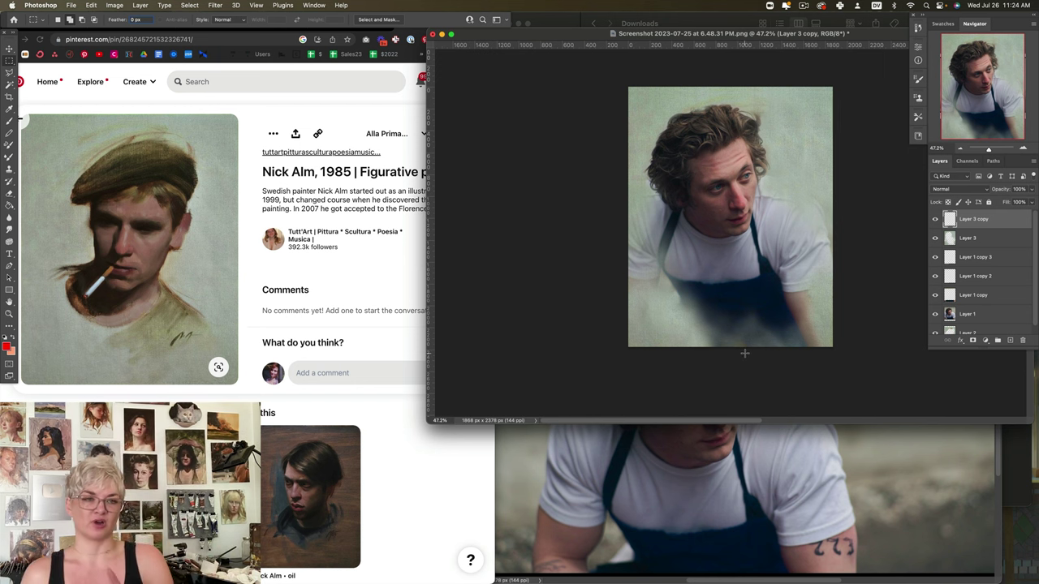
# Switch to Chrome and browse the saved paintings on the curated inspiration board in Pinterest
pyautogui.click(65, 22)
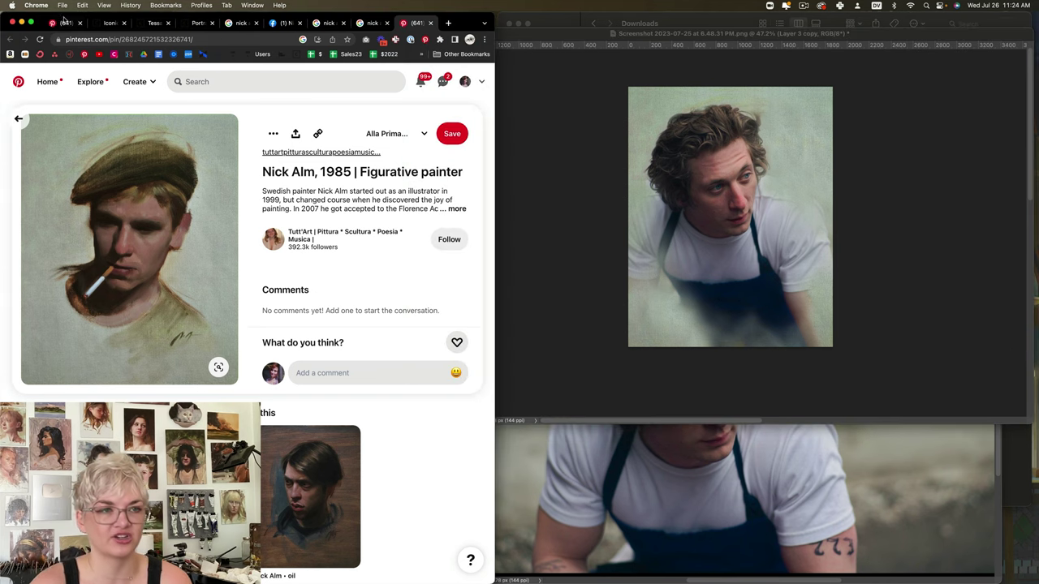
pyautogui.click(66, 23)
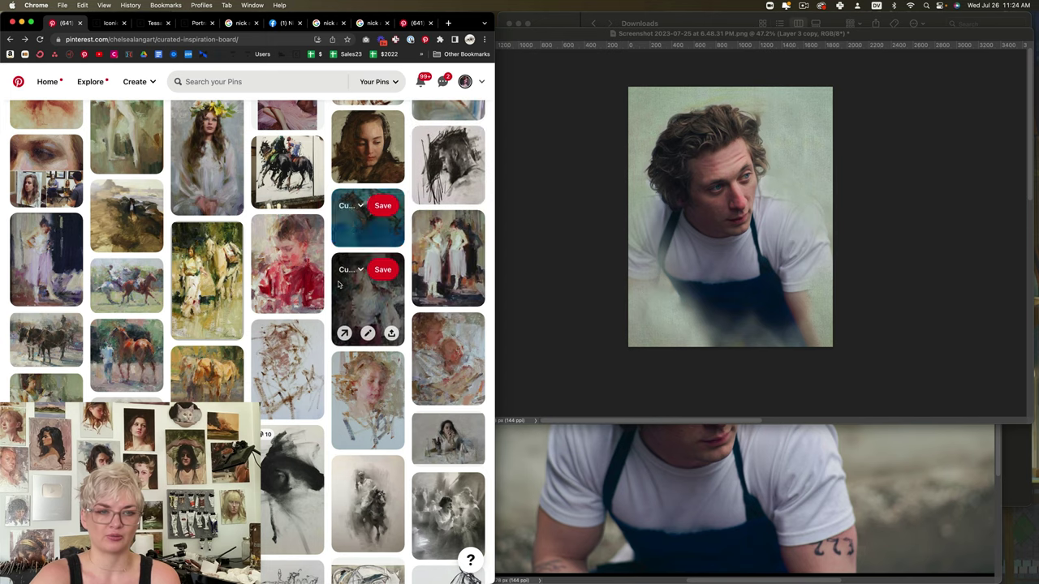
pyautogui.scroll(2, 338, 283)
pyautogui.scroll(1, 288, 163)
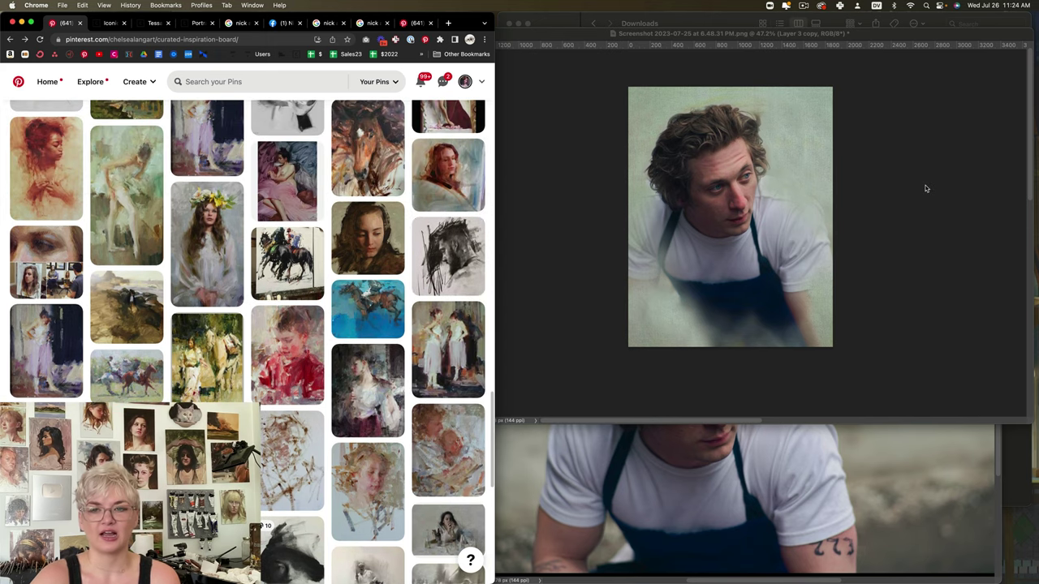